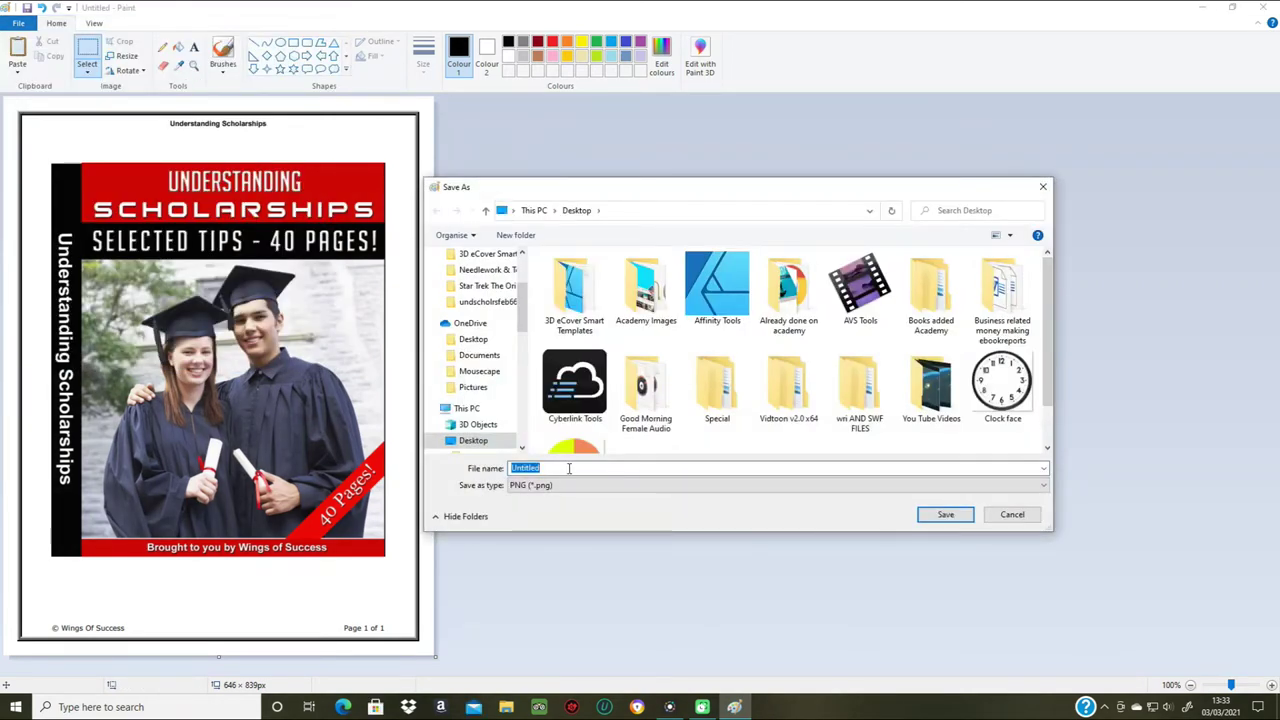
- Save the cover image to the Desktop as a PNG named scholar and close the image editor
text(scholar)
key(Return)
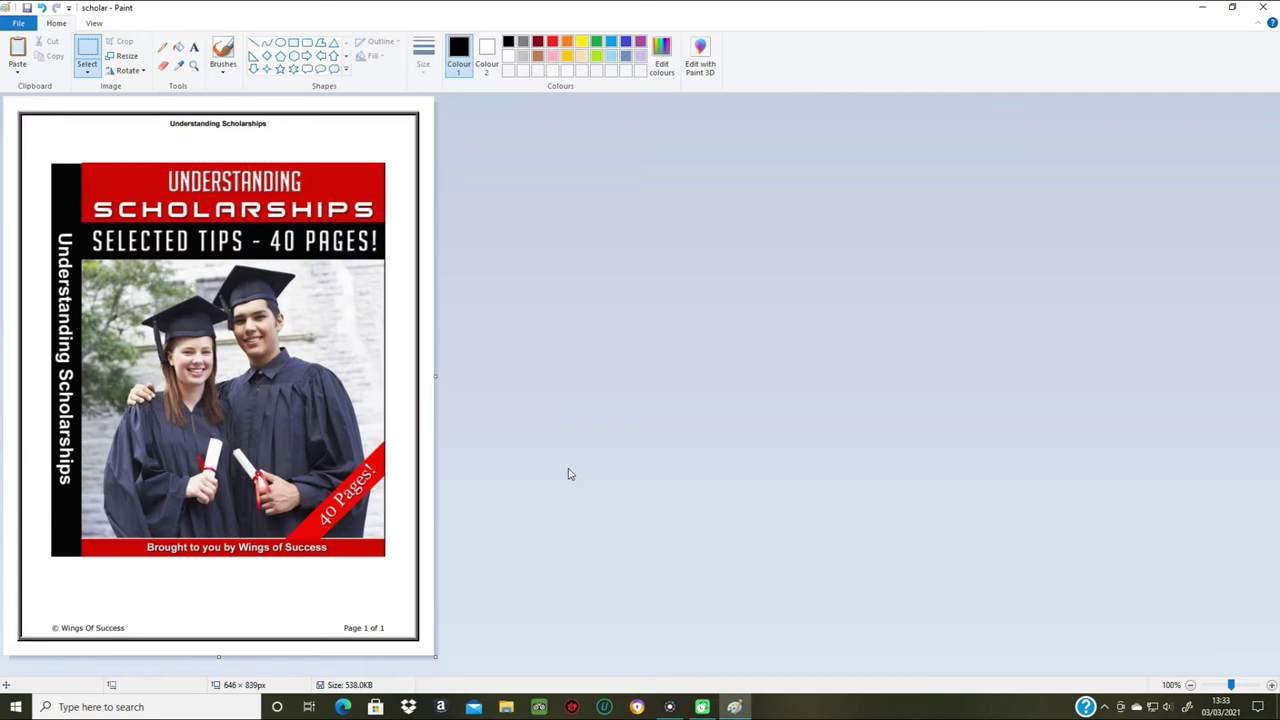
click(1264, 10)
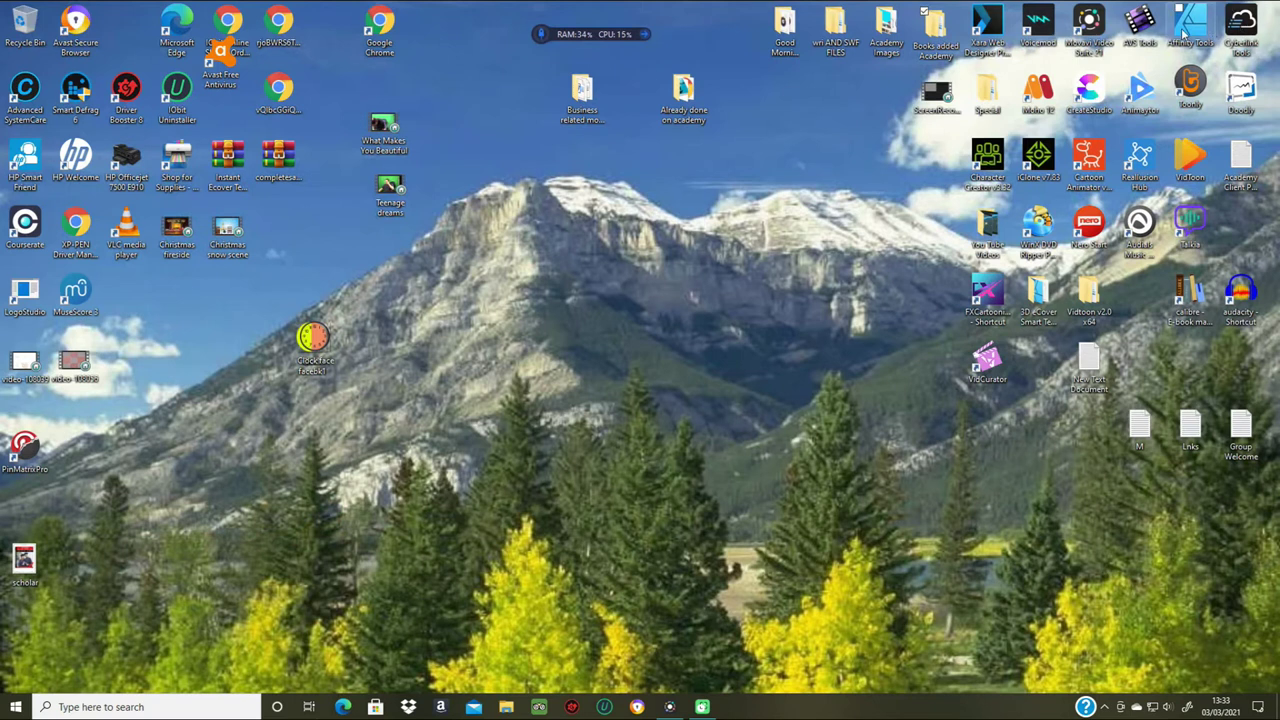
- Launch Affinity Designer from the Affinity Tools folder, close the folder window and dismiss the welcome panel
double_click(1200, 35)
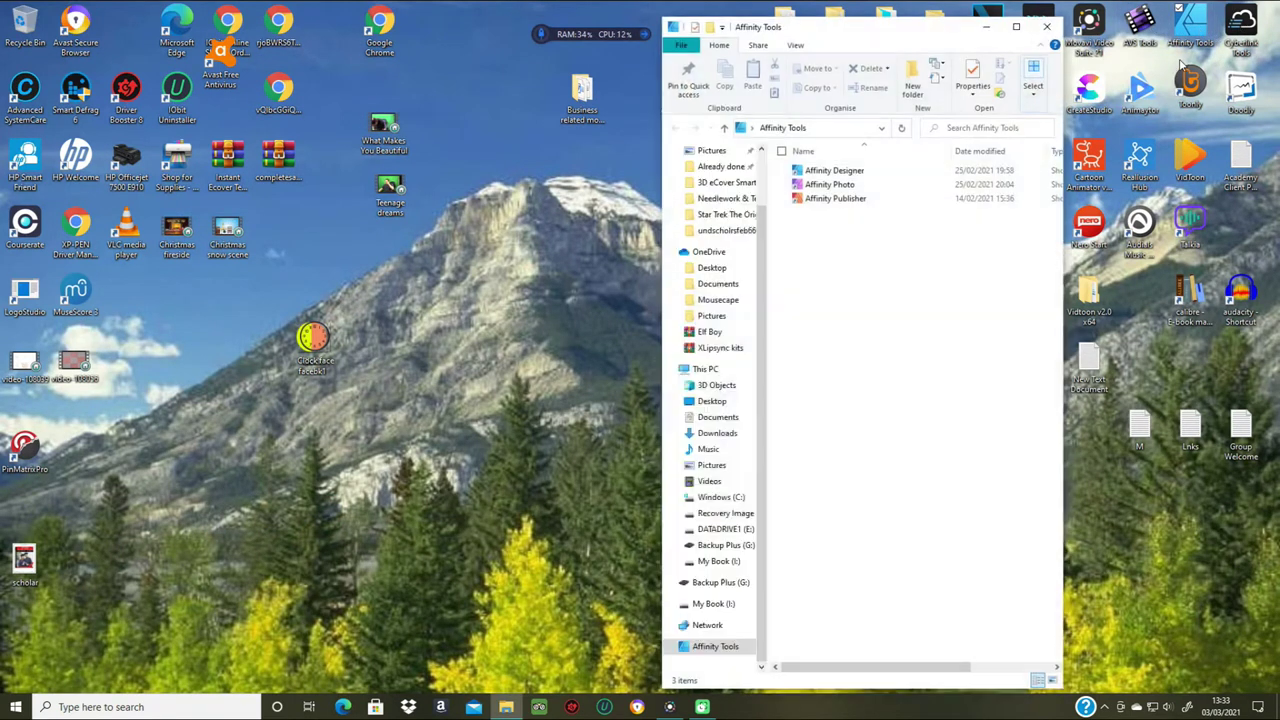
click(834, 172)
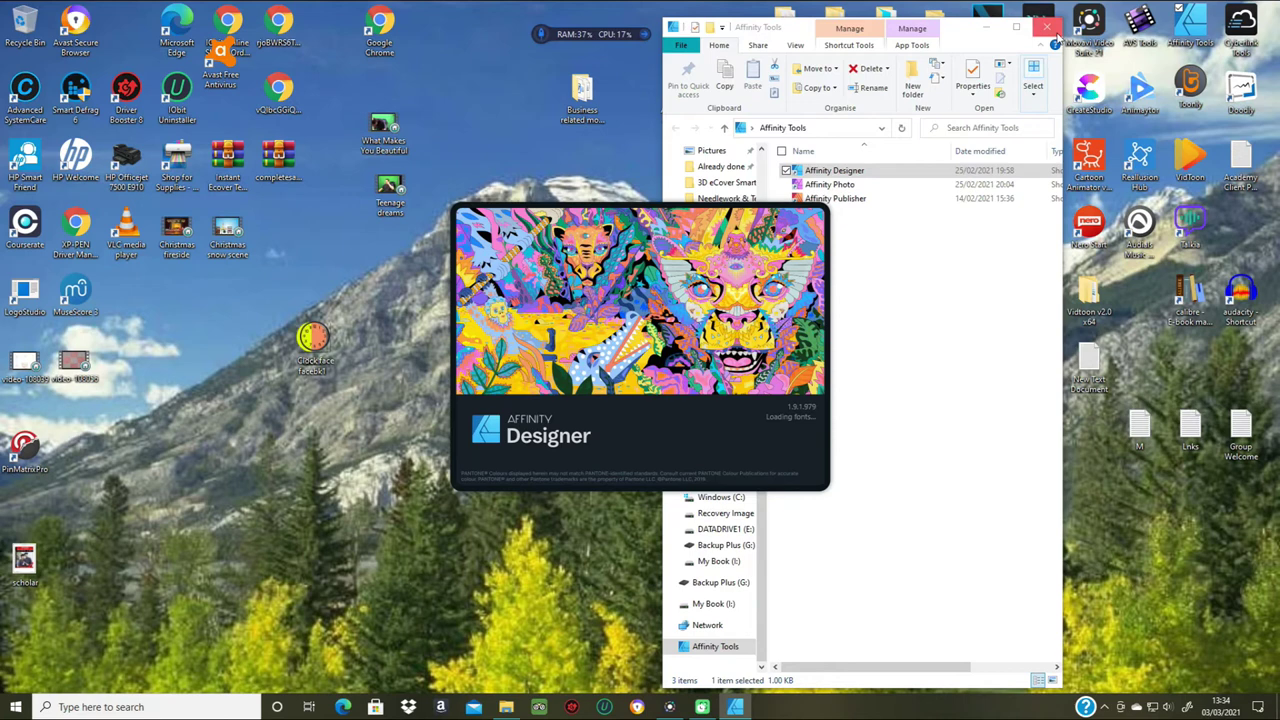
click(1046, 27)
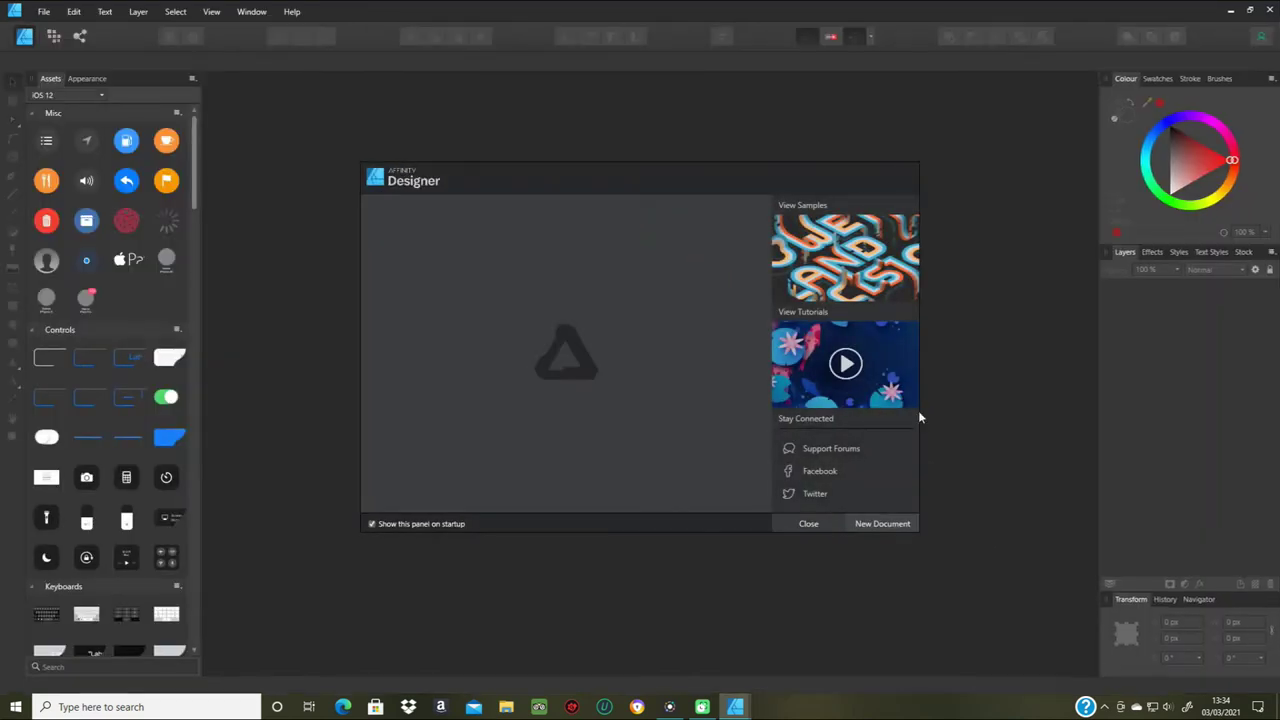
click(825, 525)
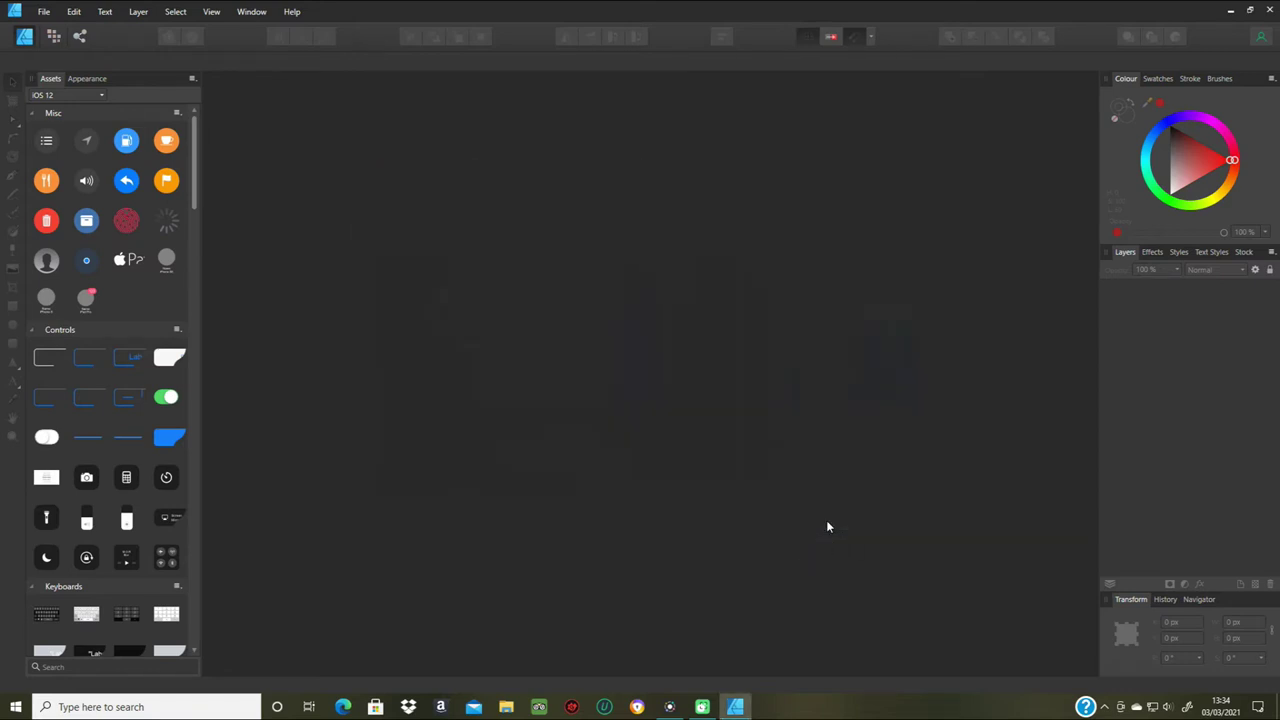
- Open the Single Box 2 template from the 3D eCover Smart Templates folder on the Desktop
click(47, 11)
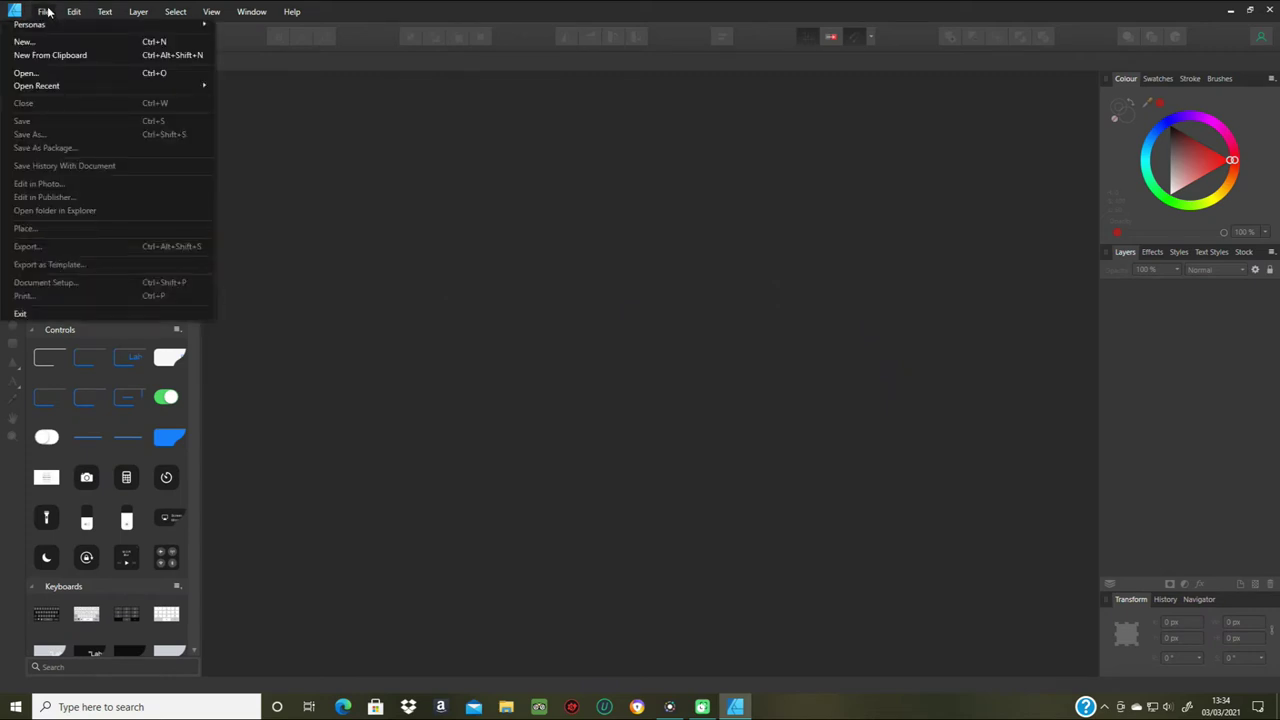
click(95, 73)
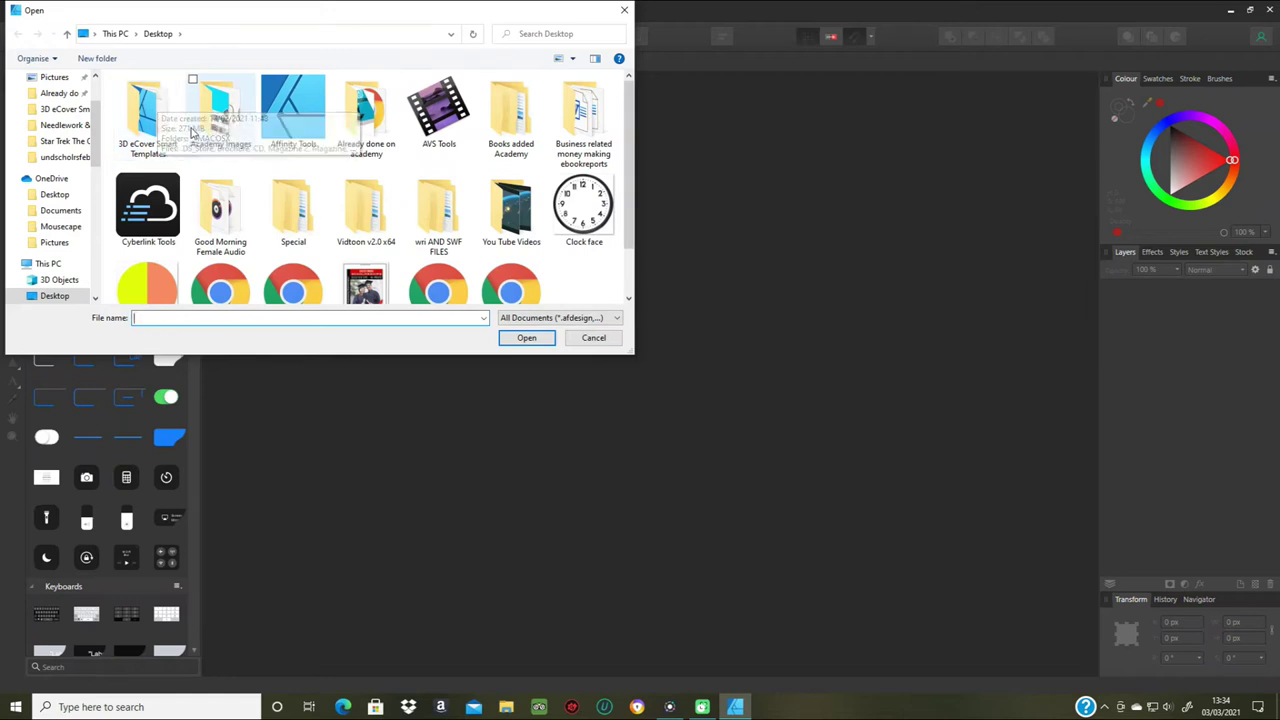
double_click(147, 118)
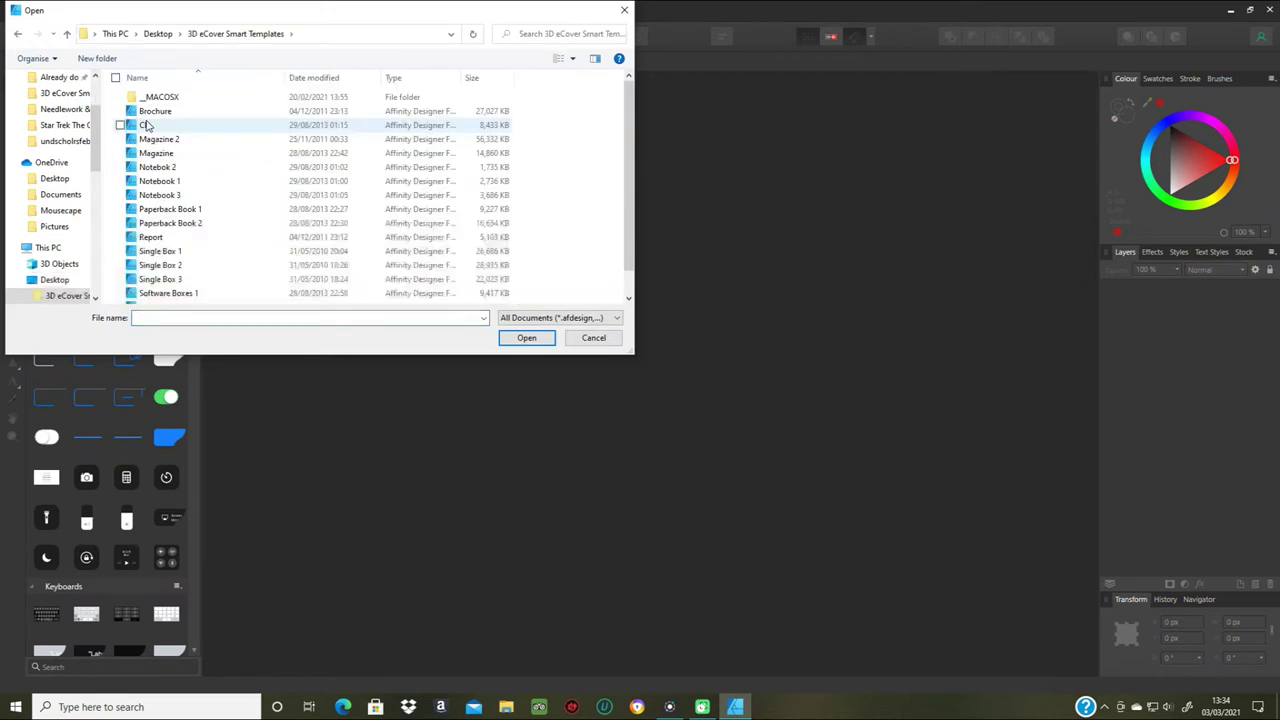
click(213, 266)
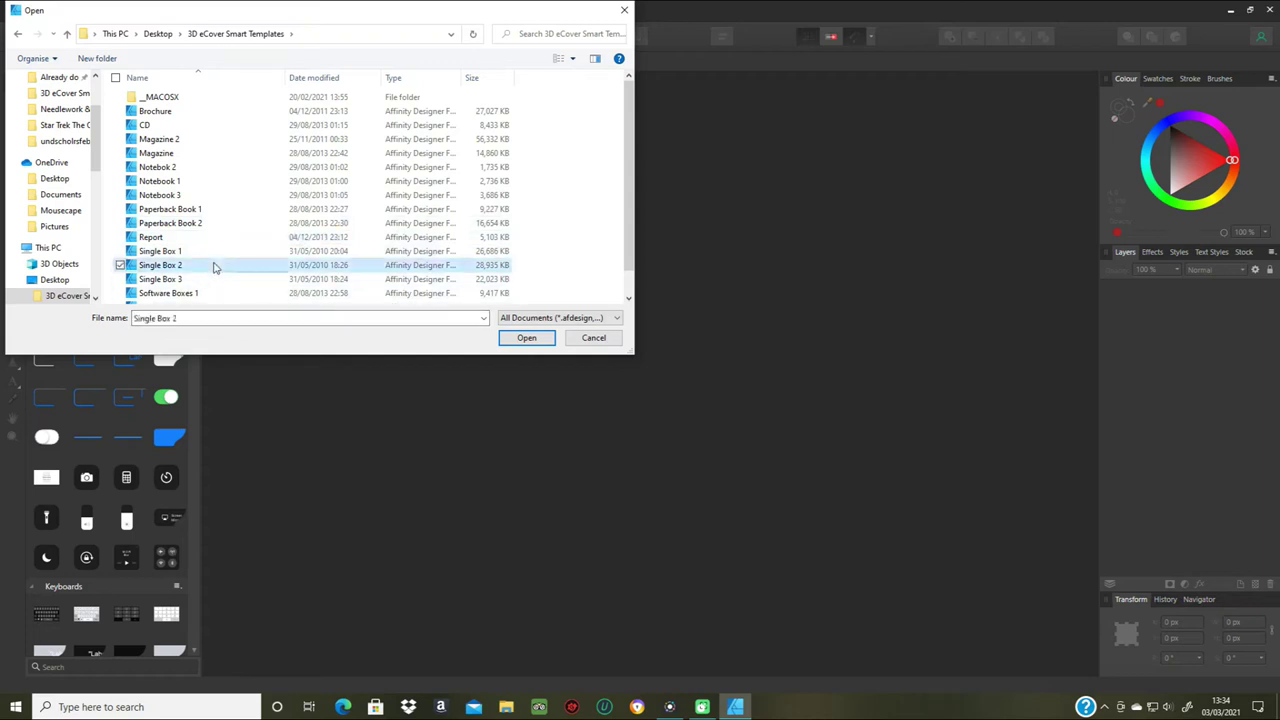
click(537, 340)
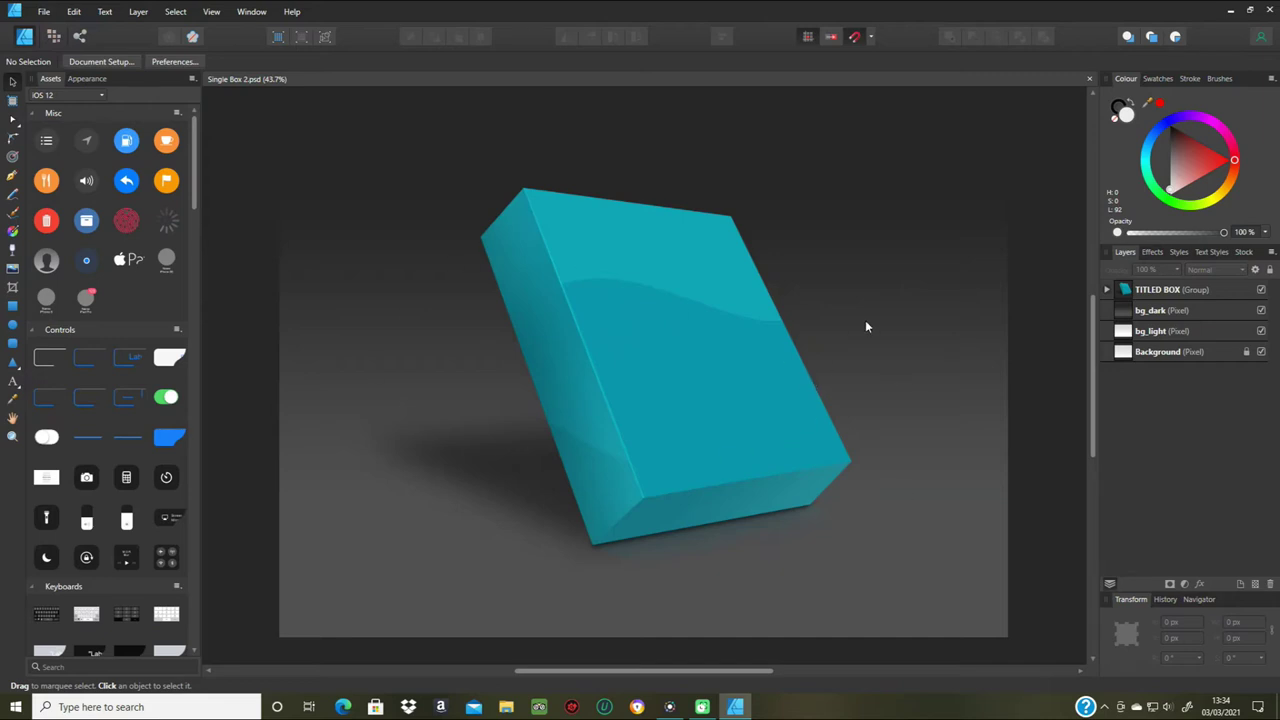
- Place four copies of the scholar image from the Desktop onto the box template, one of them about 388 × 504 px
click(12, 268)
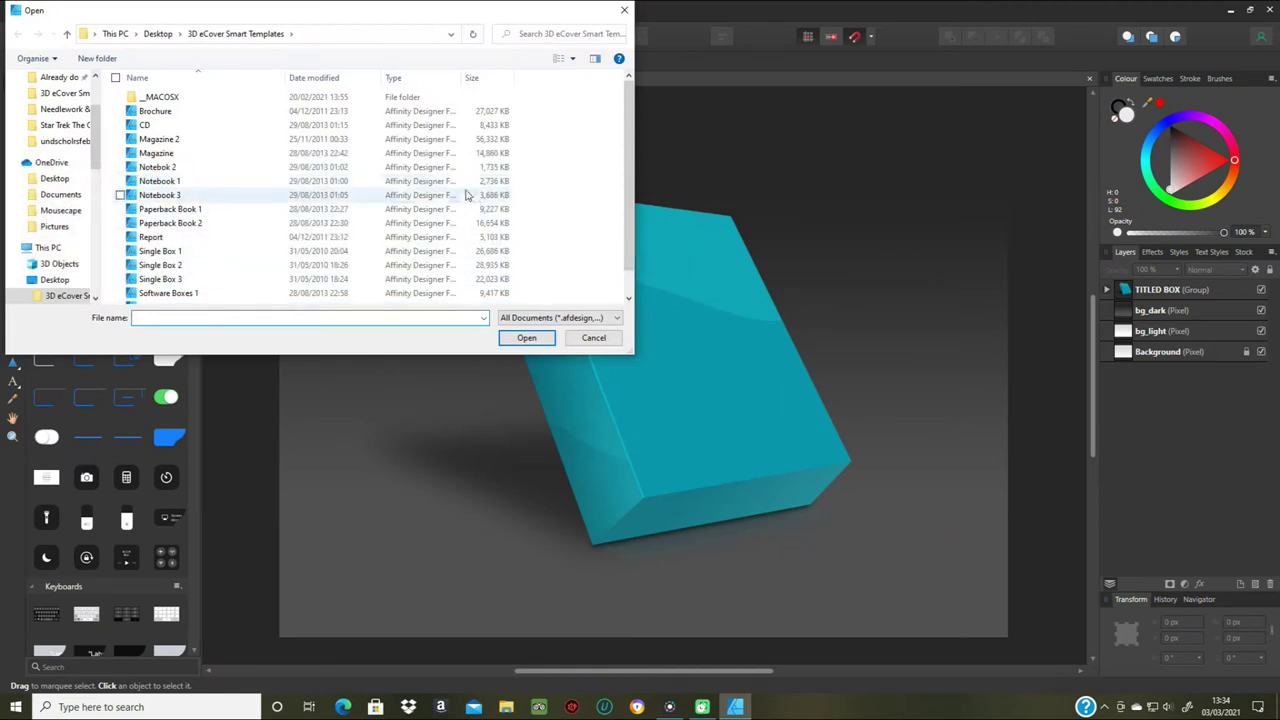
click(146, 36)
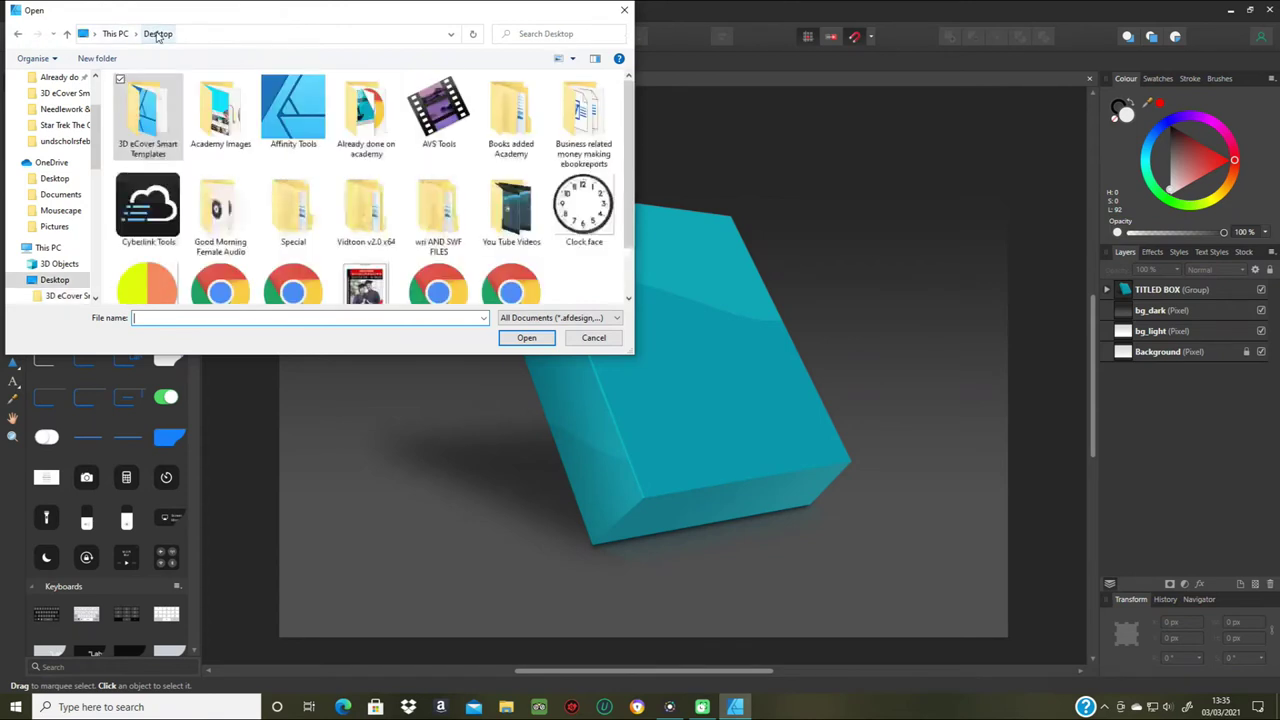
drag(380, 296, 845, 346)
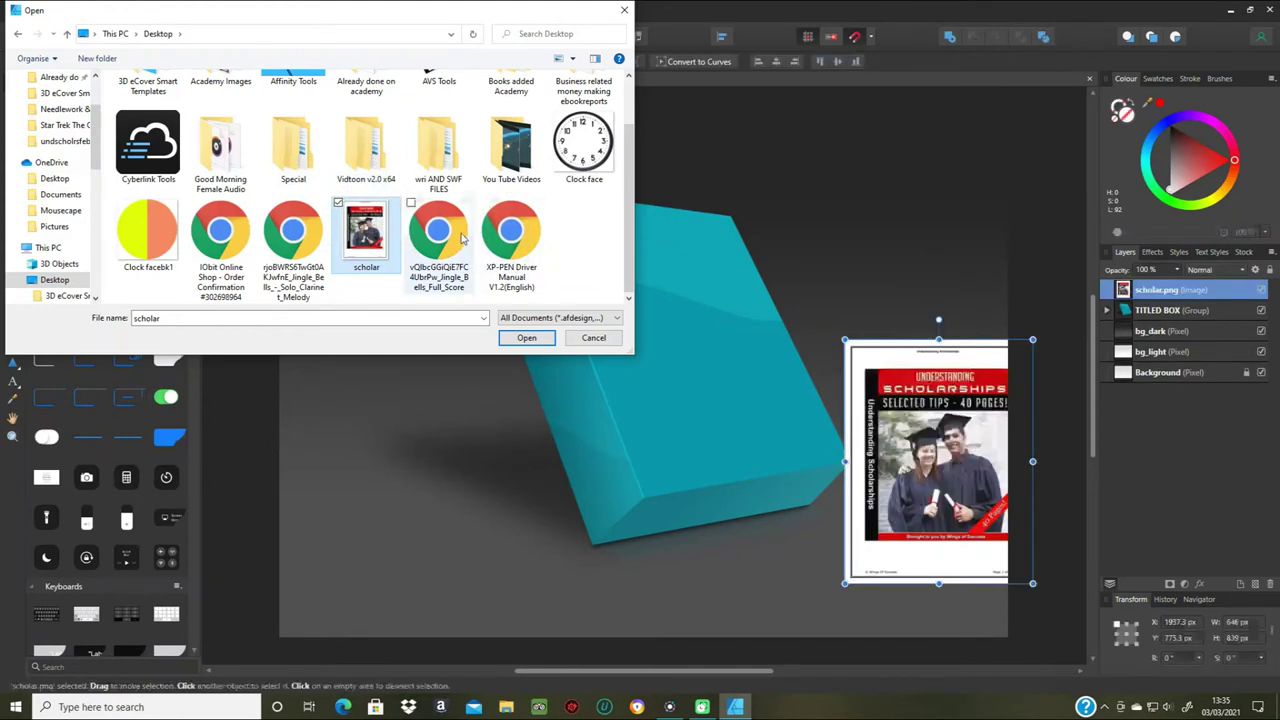
drag(744, 418, 741, 406)
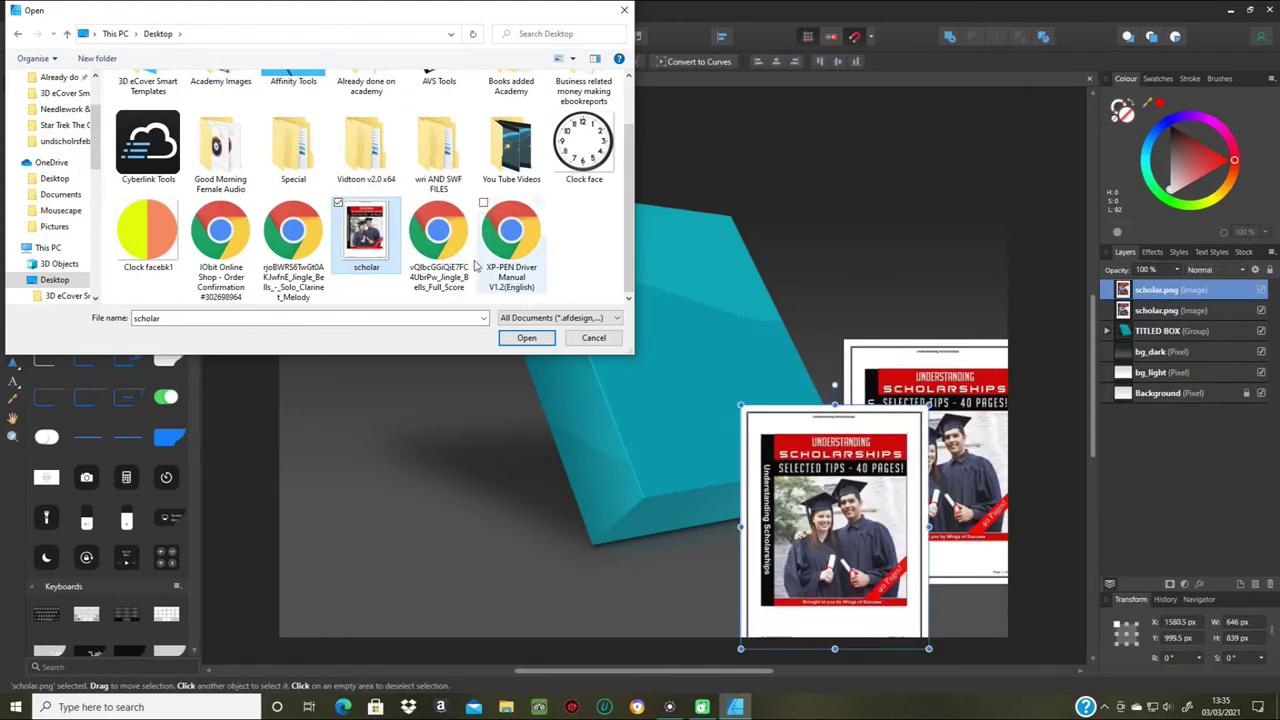
drag(548, 413, 547, 409)
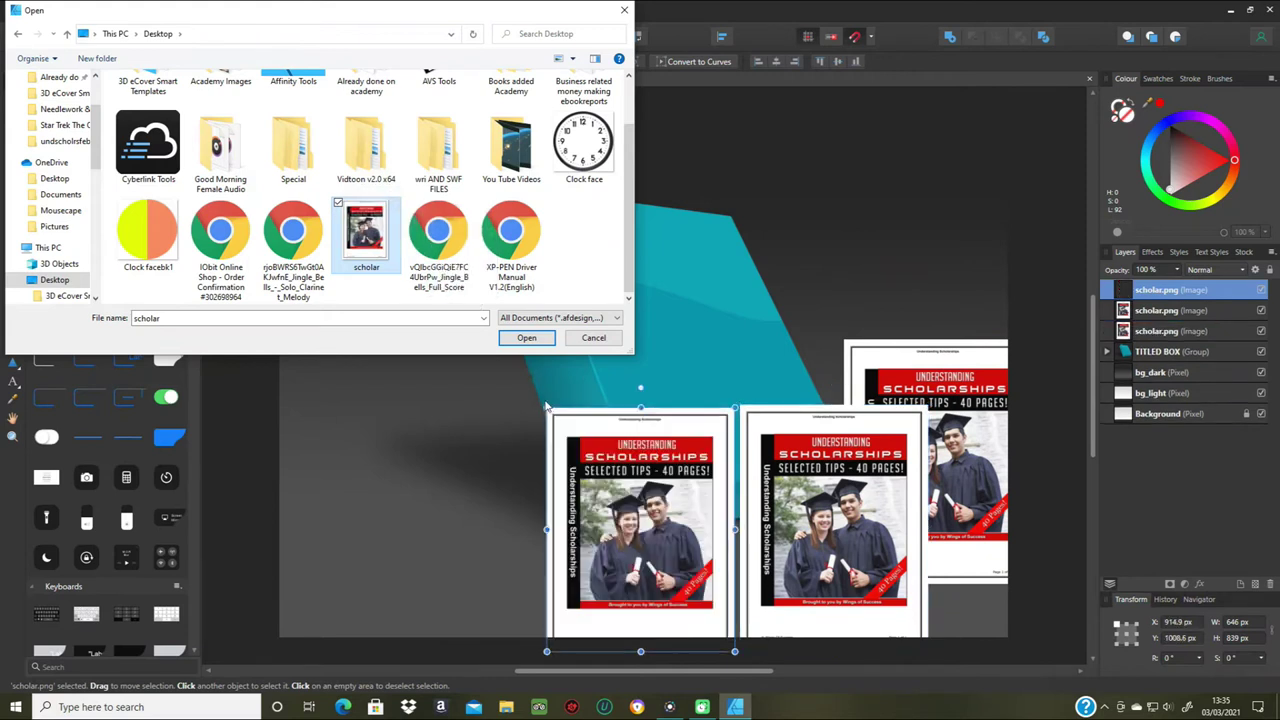
click(526, 337)
drag(444, 244, 626, 337)
- Move the small cover copy beside the box's side face and two larger copies over its front and bottom faces
drag(485, 300, 383, 269)
drag(629, 455, 576, 418)
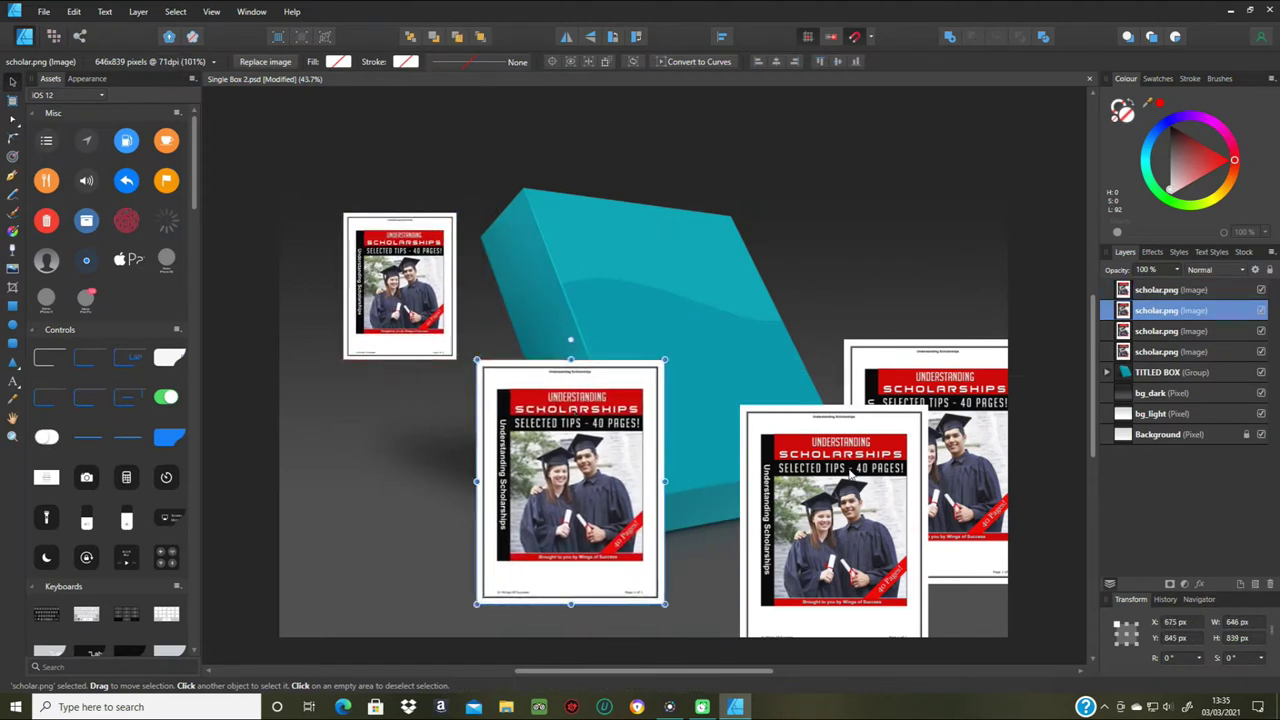
drag(850, 475, 696, 210)
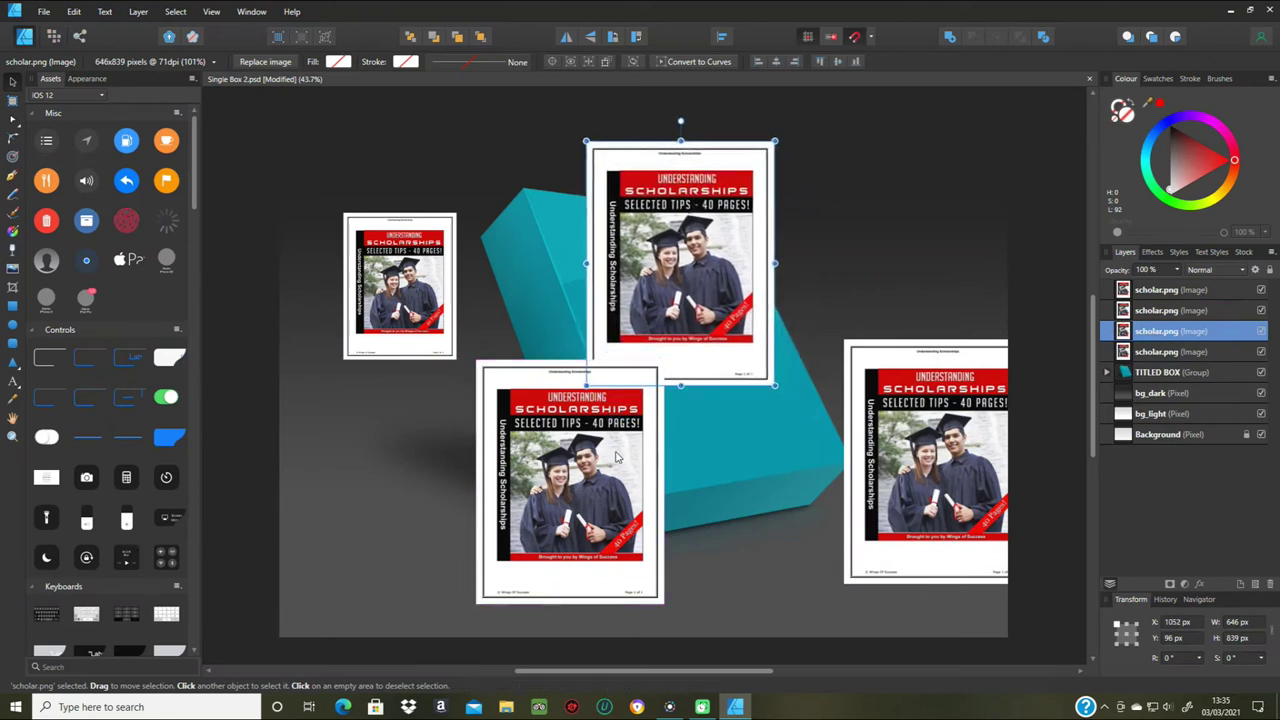
drag(617, 457, 784, 445)
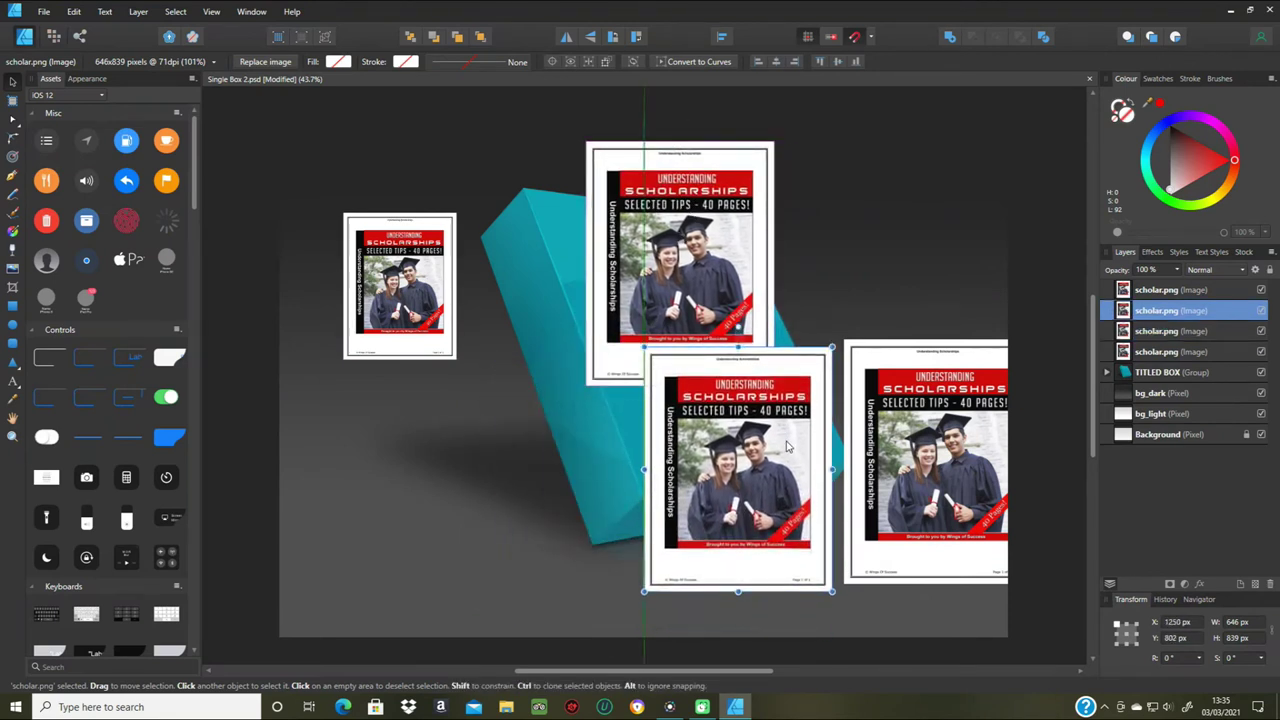
- Flip the rightmost cover copy vertically and enlarge the leftmost copy to about 634 × 823 px
click(936, 466)
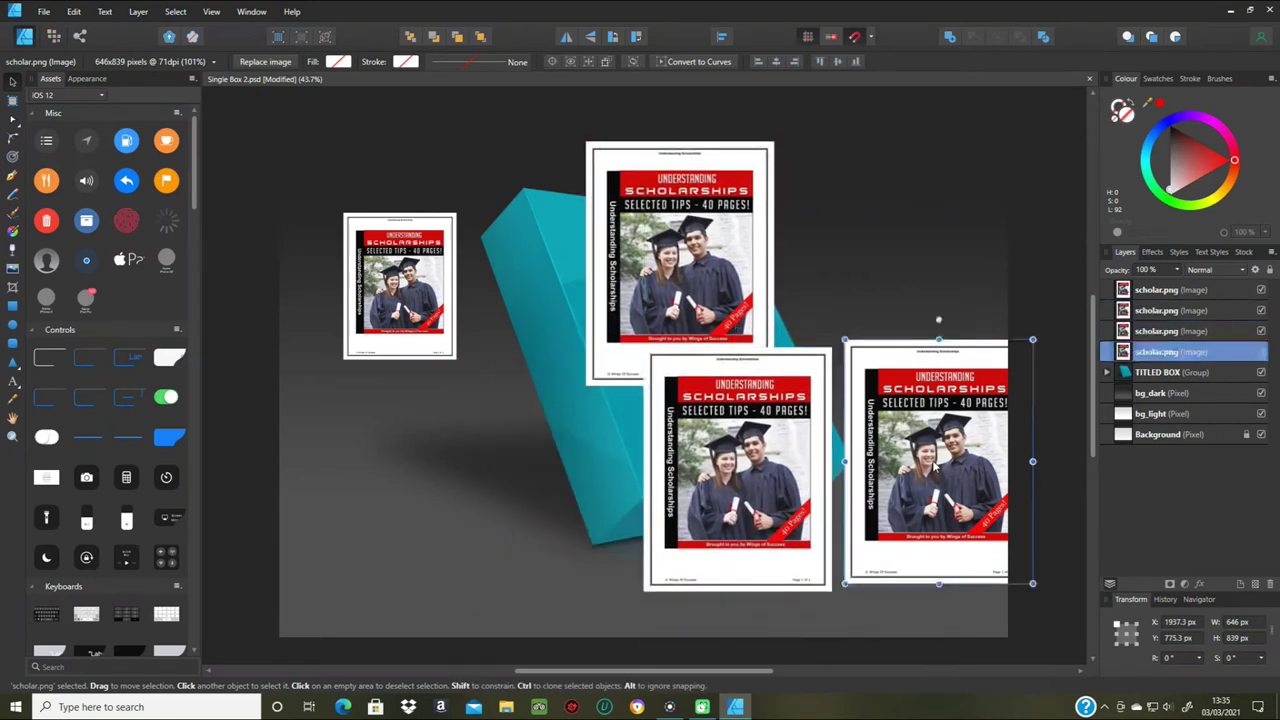
click(591, 37)
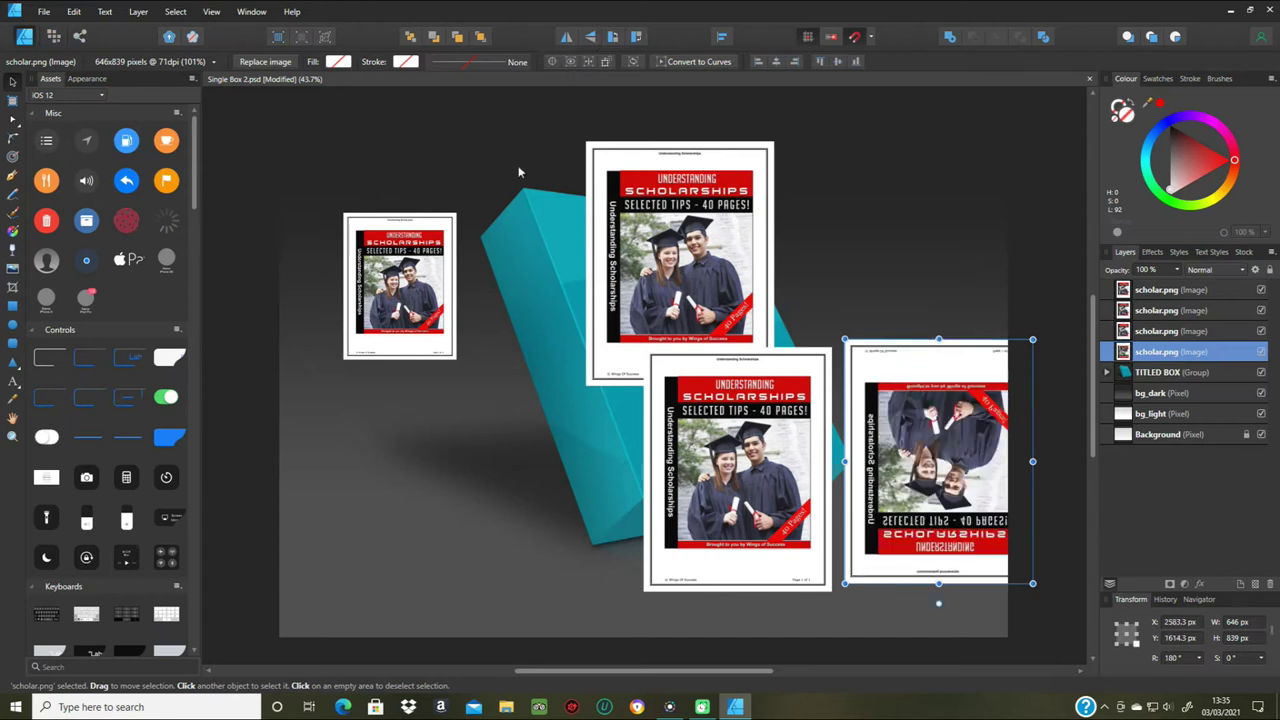
click(400, 300)
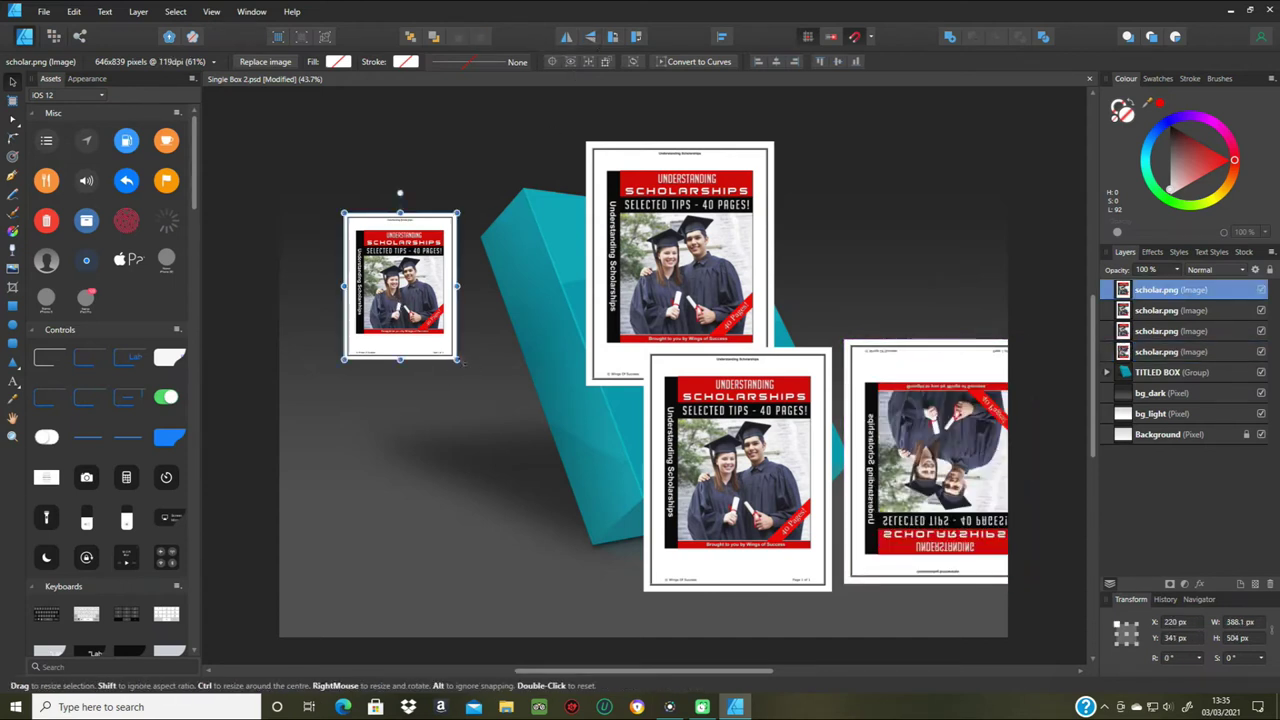
drag(459, 362, 438, 423)
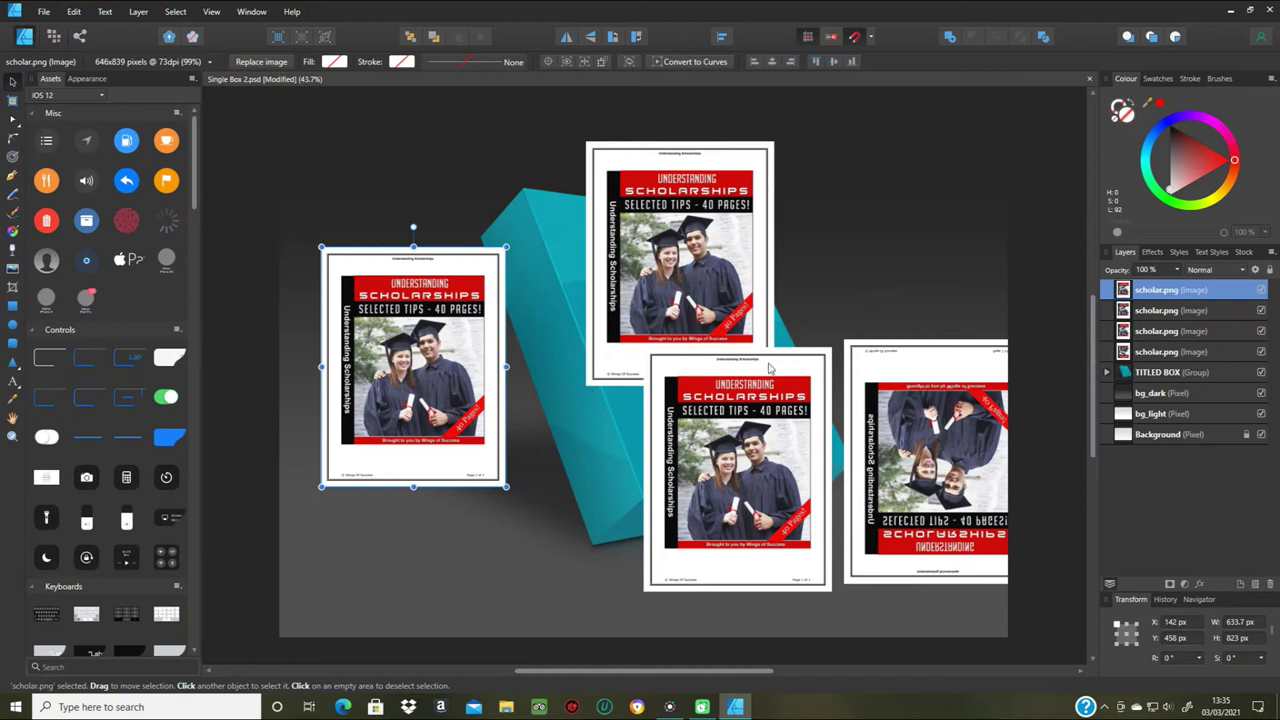
- Expand the TITLED BOX subgroups, clip the leftmost cover copy inside the side panel layer and shift it over the side face
click(1107, 373)
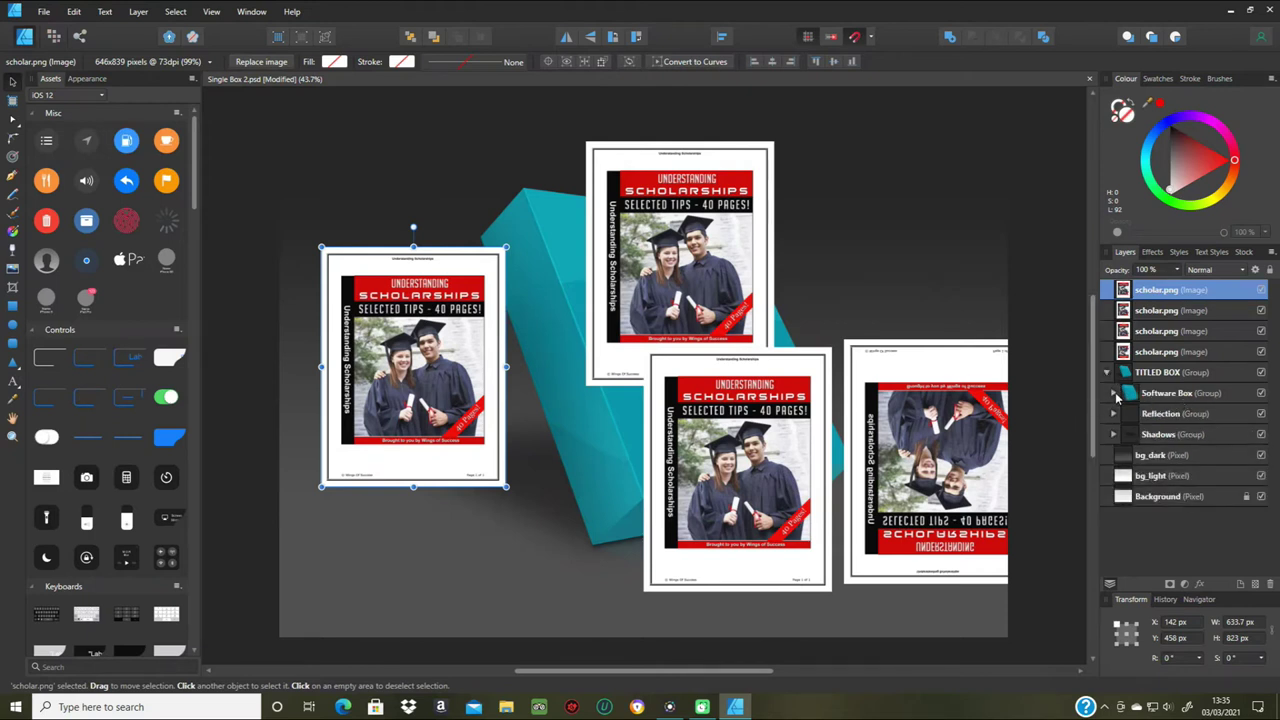
click(1114, 394)
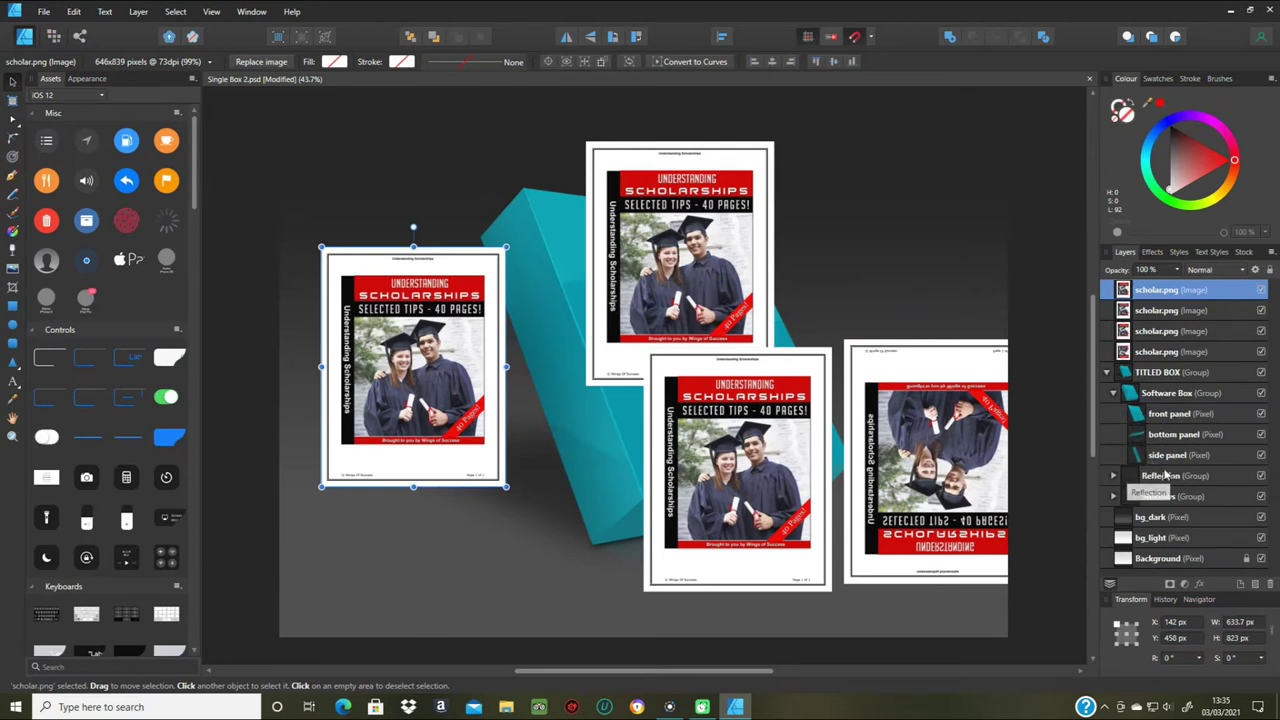
click(1114, 477)
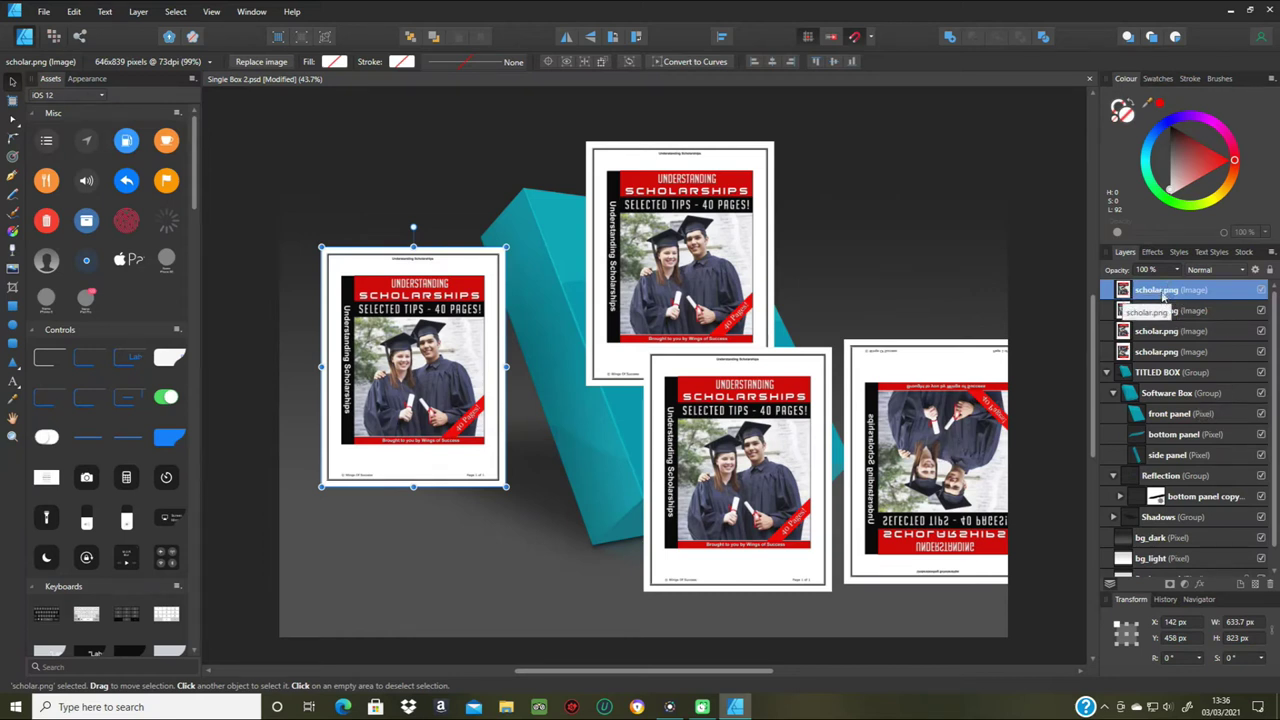
drag(1162, 295, 1187, 460)
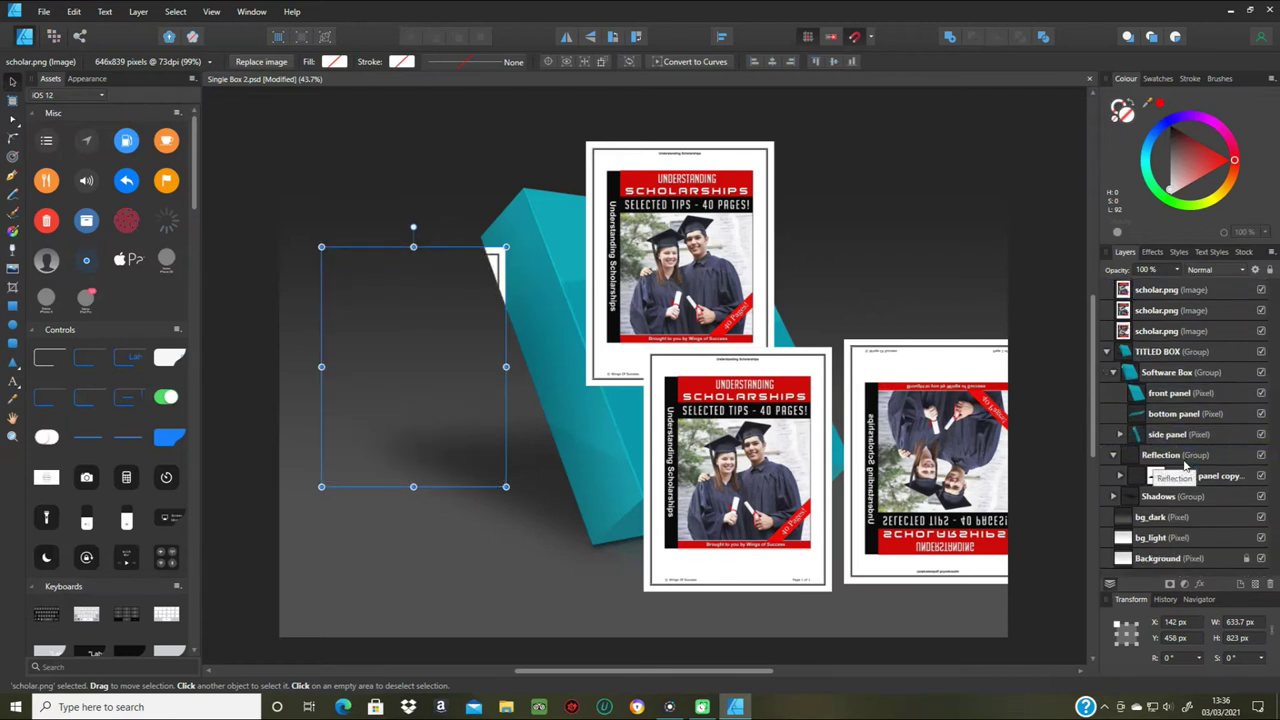
drag(392, 383, 491, 382)
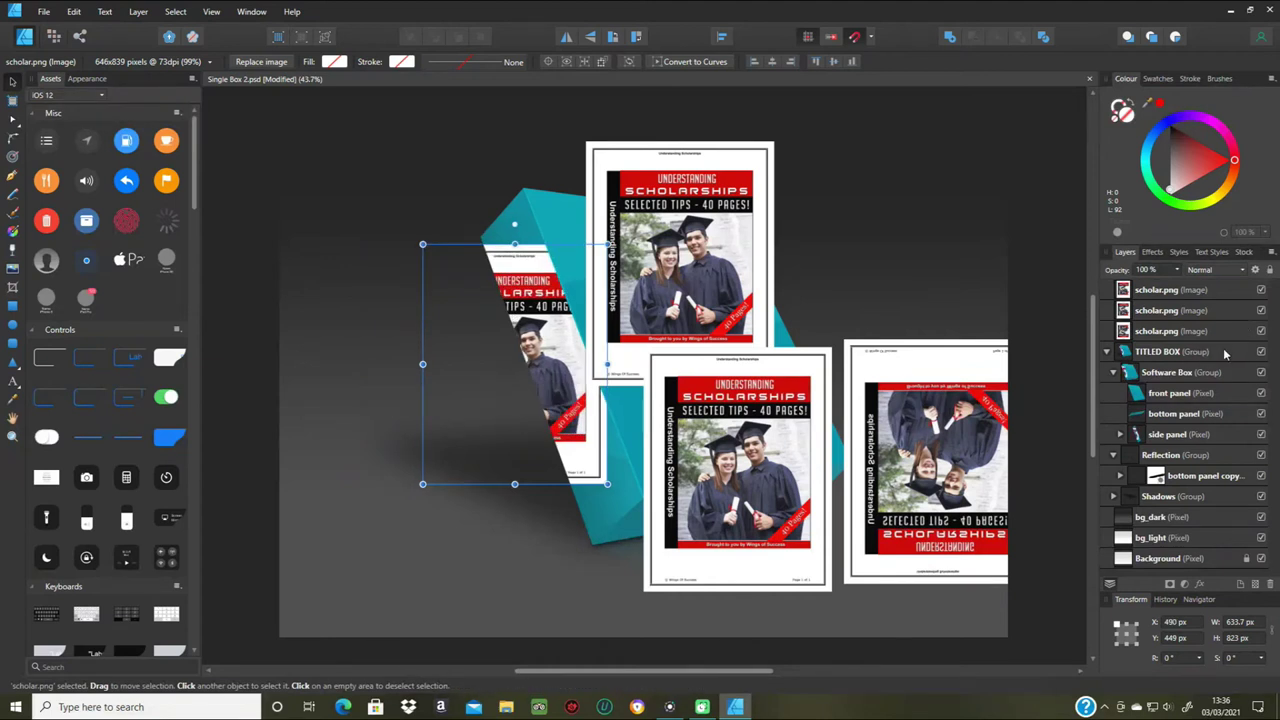
- Clip the lower-centre cover copy inside the bottom panel layer and the upper copy inside the front panel layer
click(1182, 291)
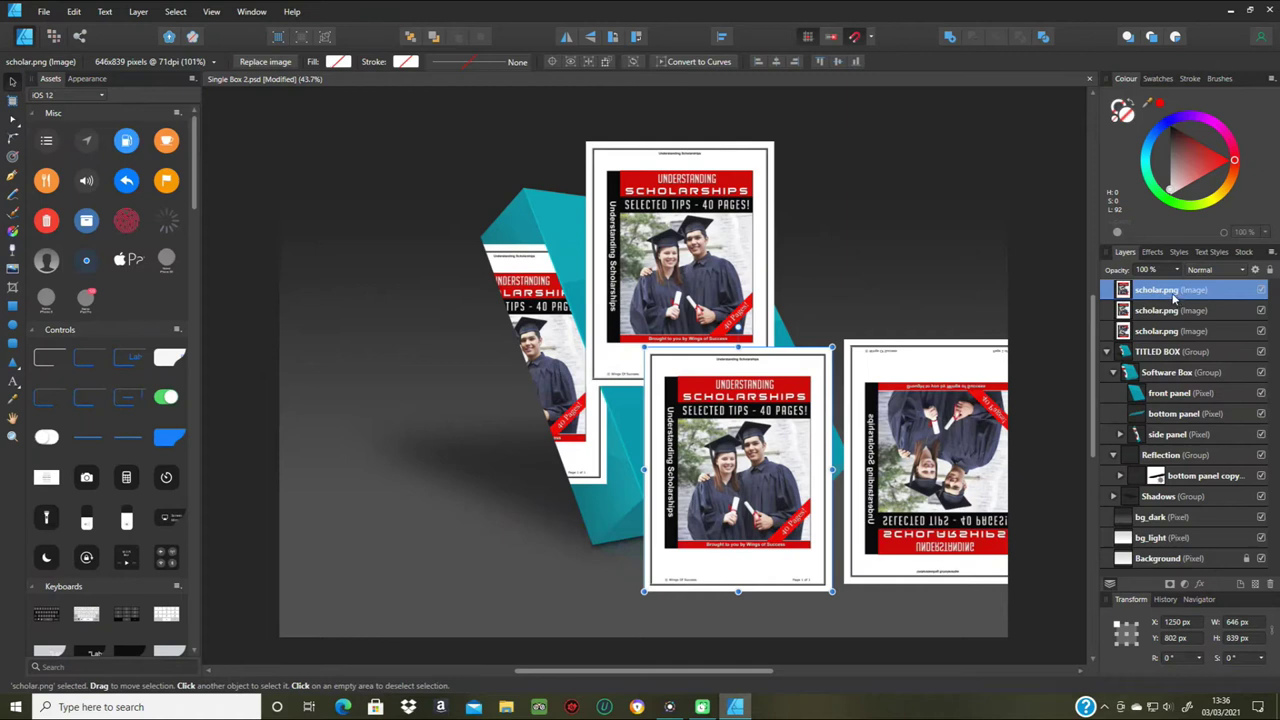
drag(1175, 297, 1190, 420)
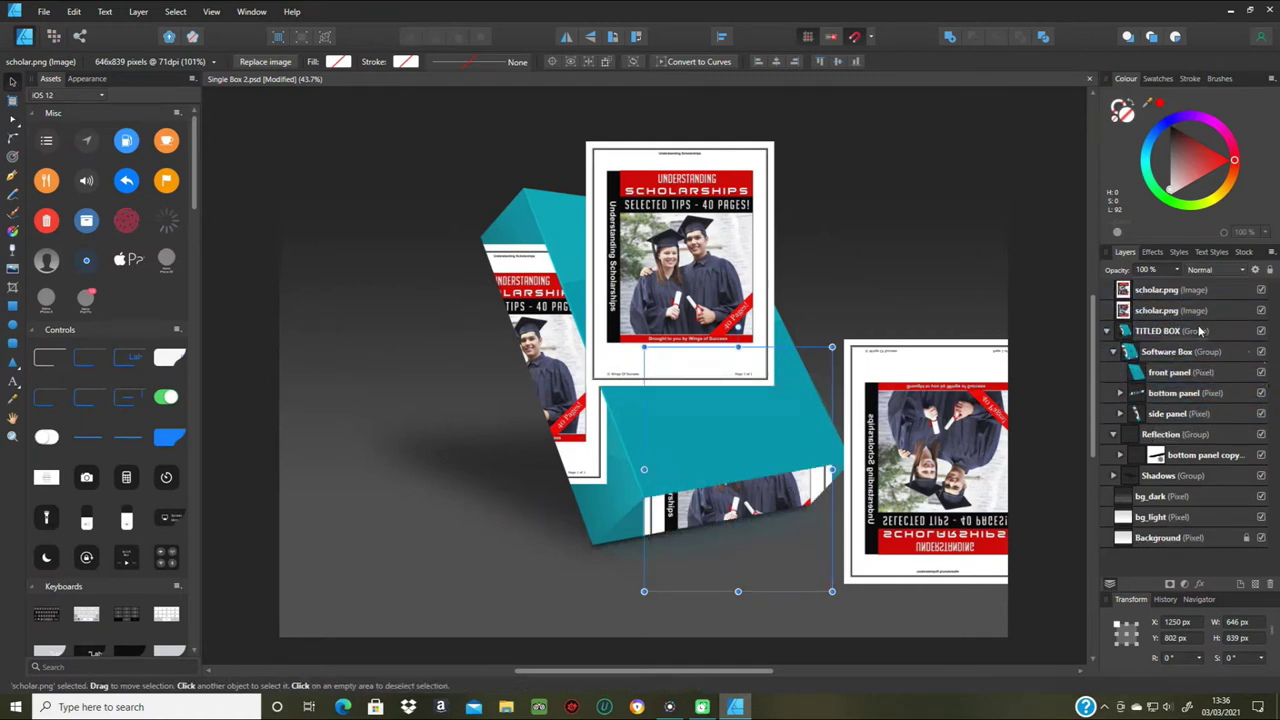
click(1147, 291)
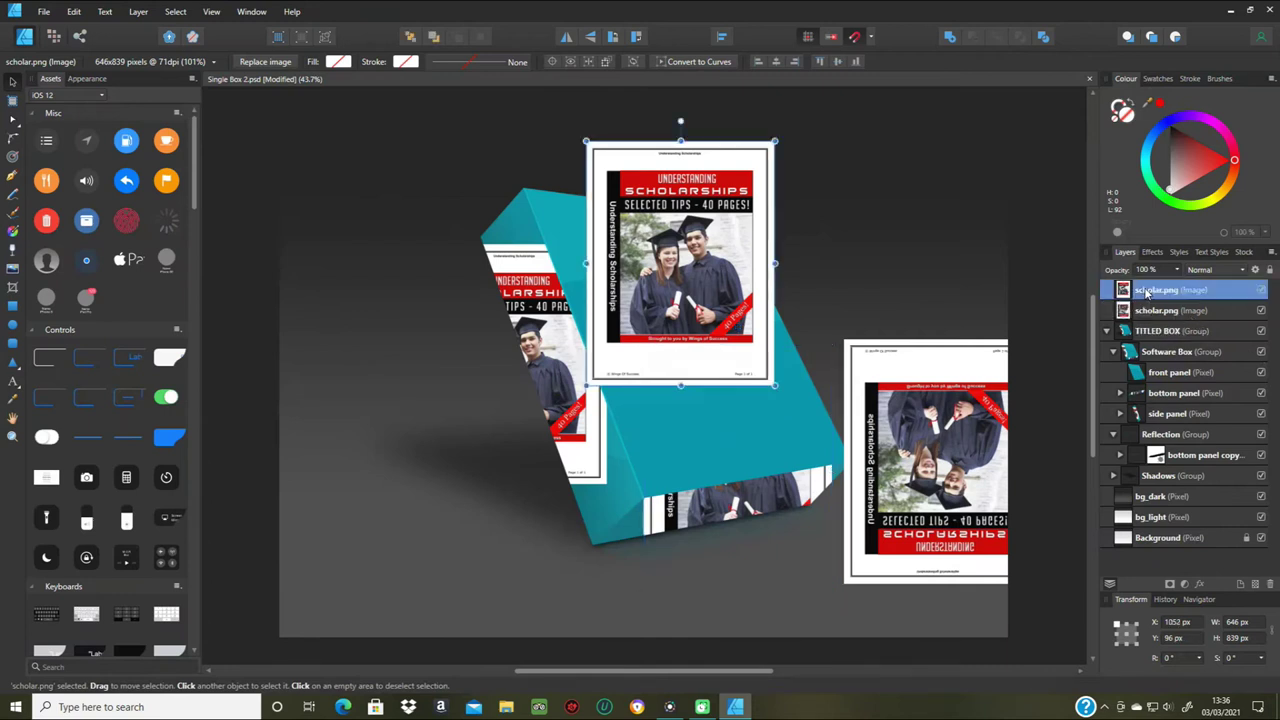
drag(1147, 291, 1173, 383)
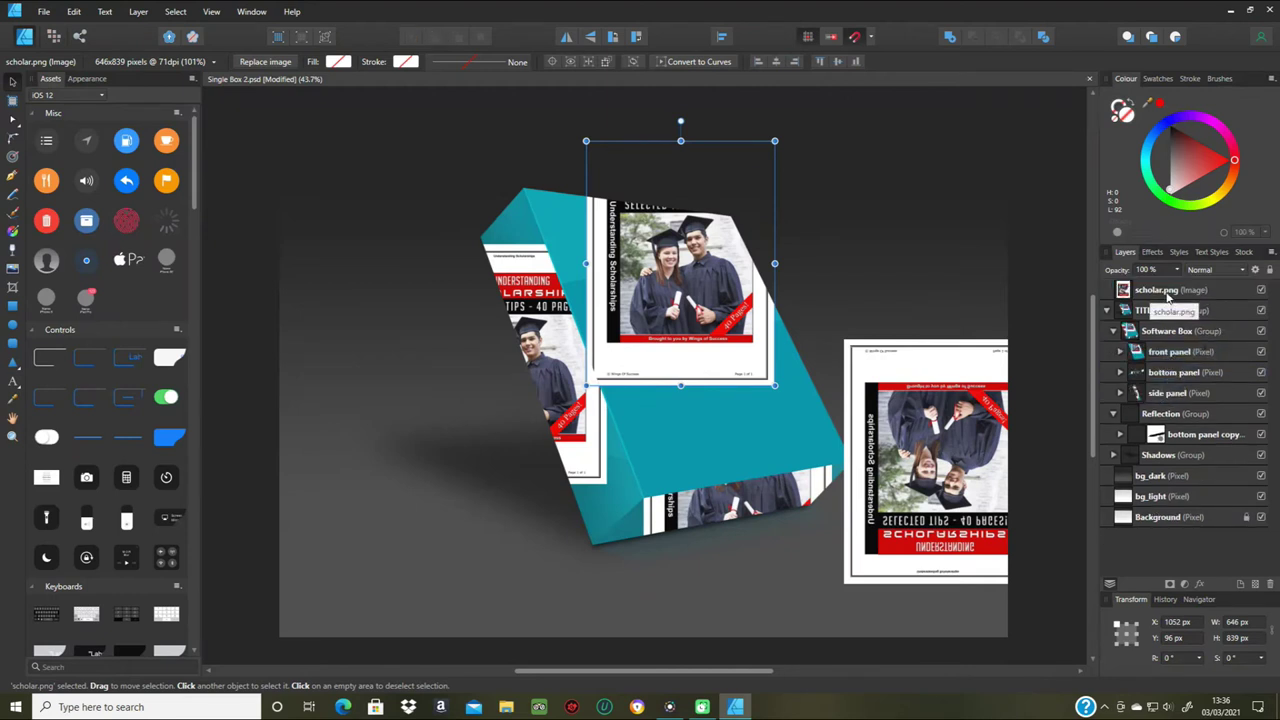
- Clip the flipped cover copy inside the Reflection group's bottom panel copy layer and move it under the box's bottom face
drag(1166, 291, 1207, 440)
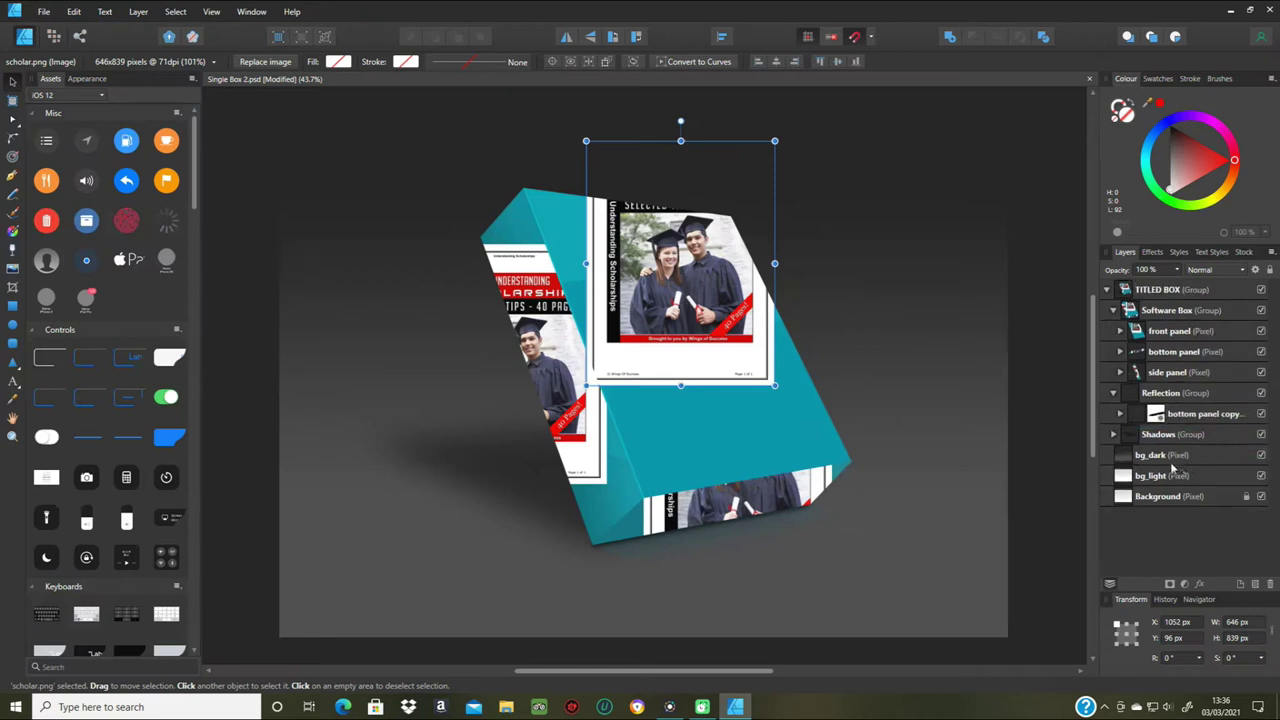
click(1120, 414)
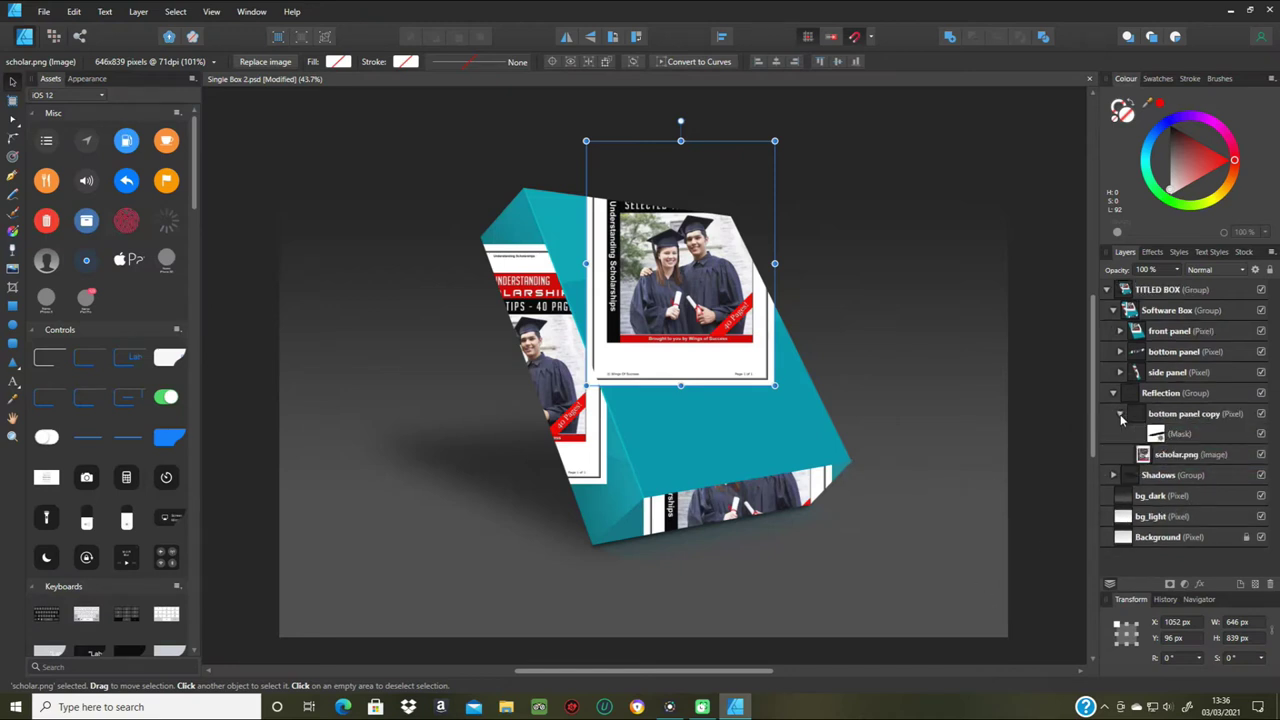
click(1185, 455)
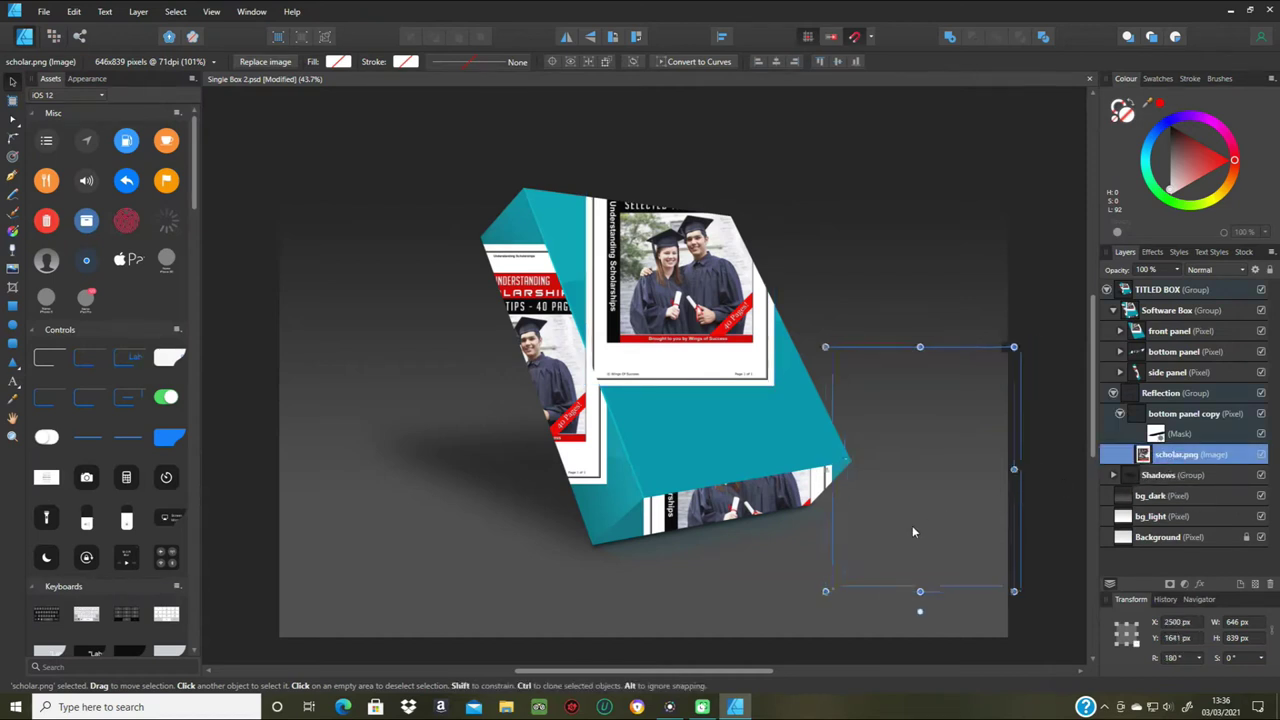
drag(912, 532, 756, 554)
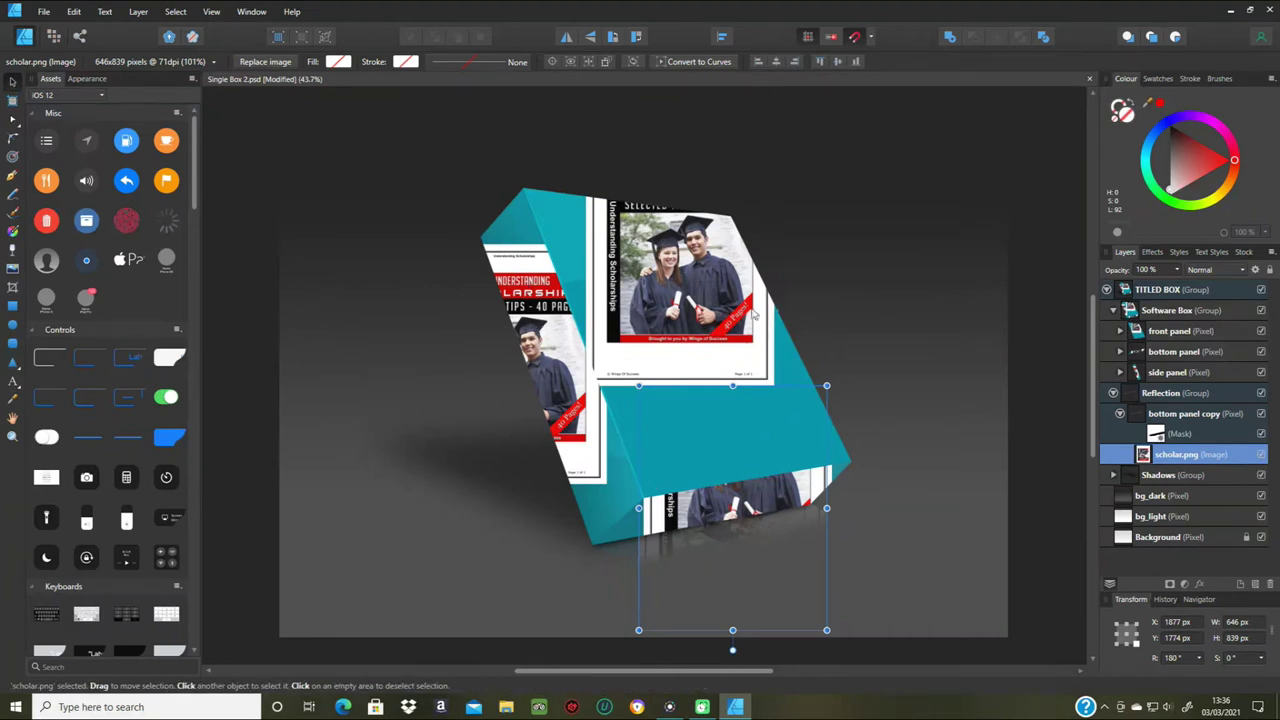
click(1107, 290)
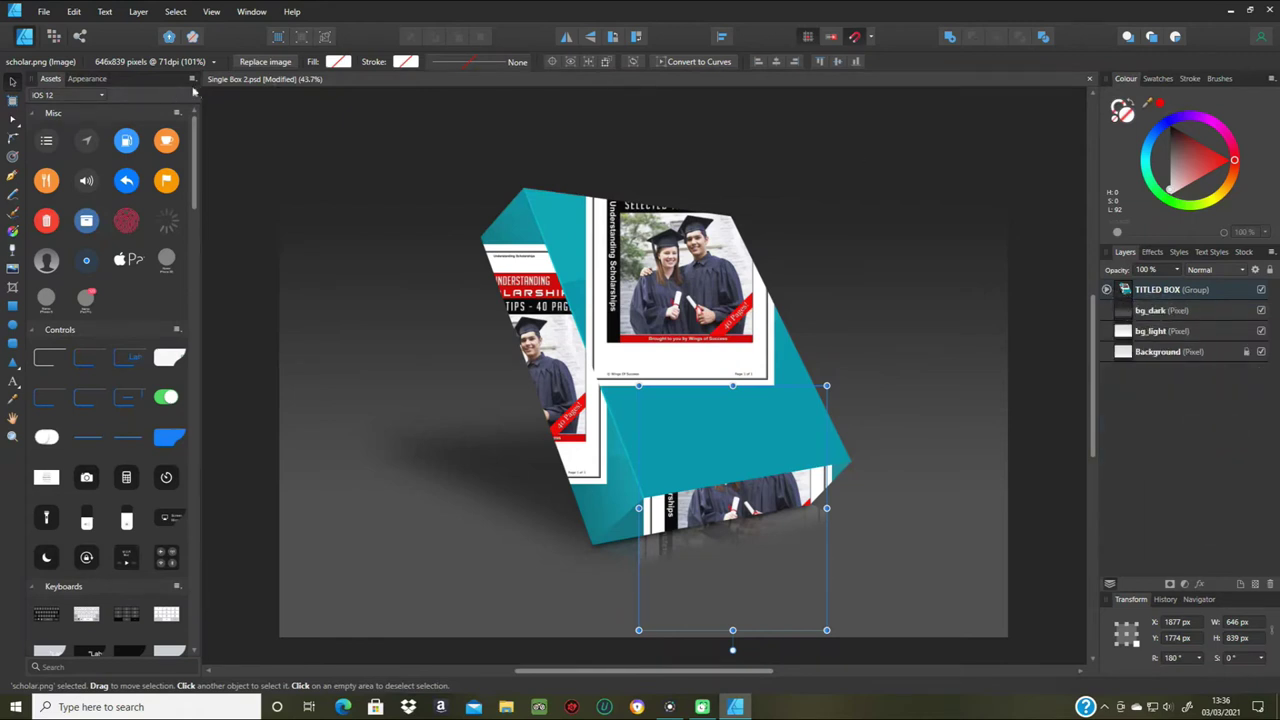
- Transfer the box document from Affinity Designer to Affinity Photo for editing and switch to Affinity Photo
click(44, 13)
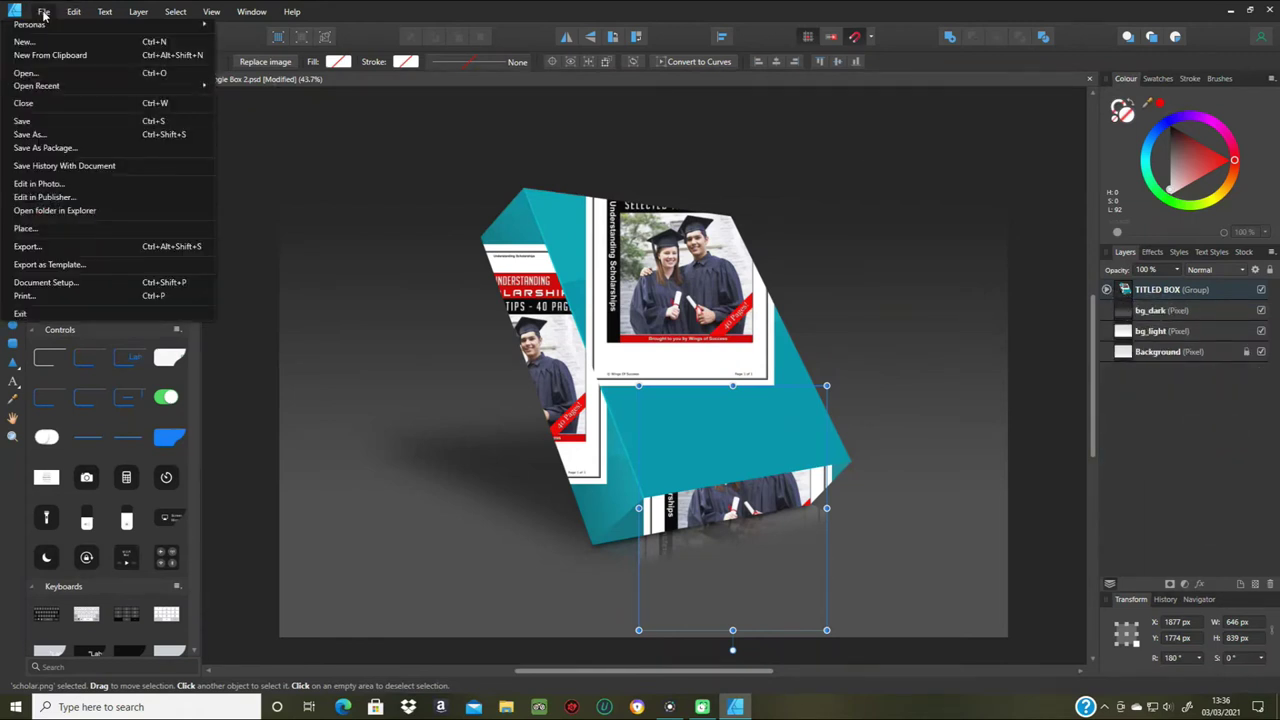
click(79, 188)
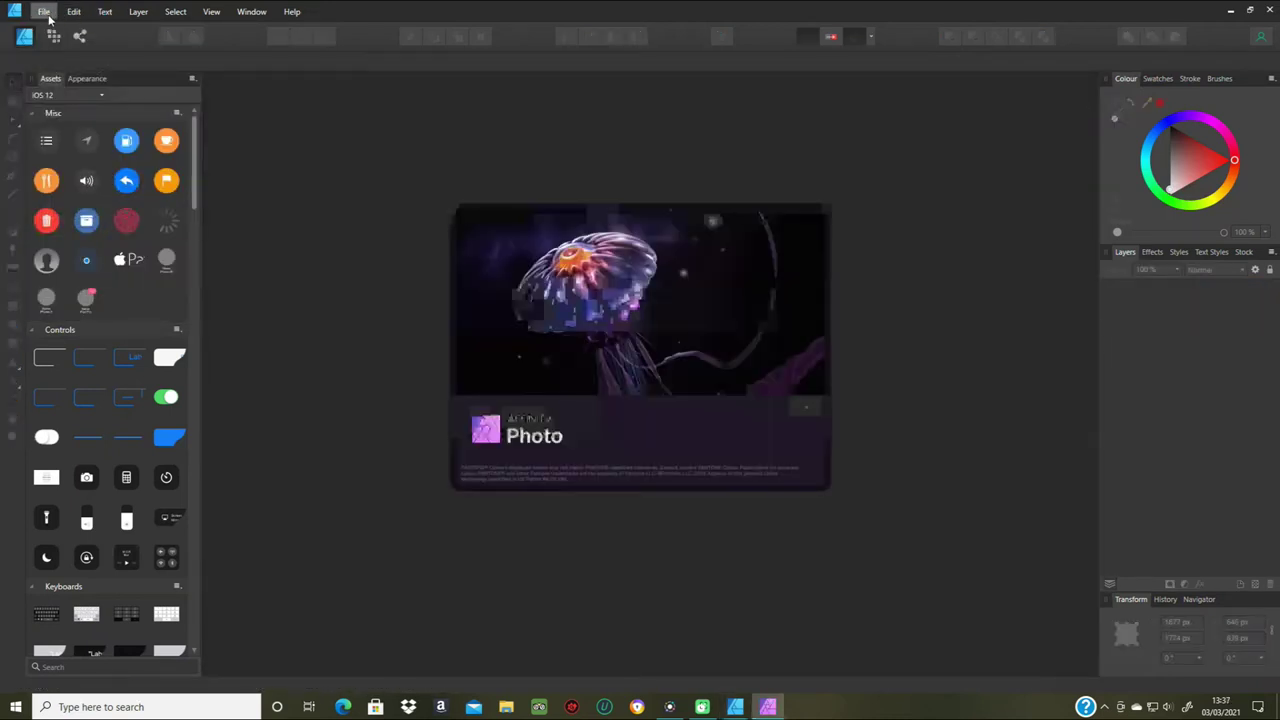
click(46, 13)
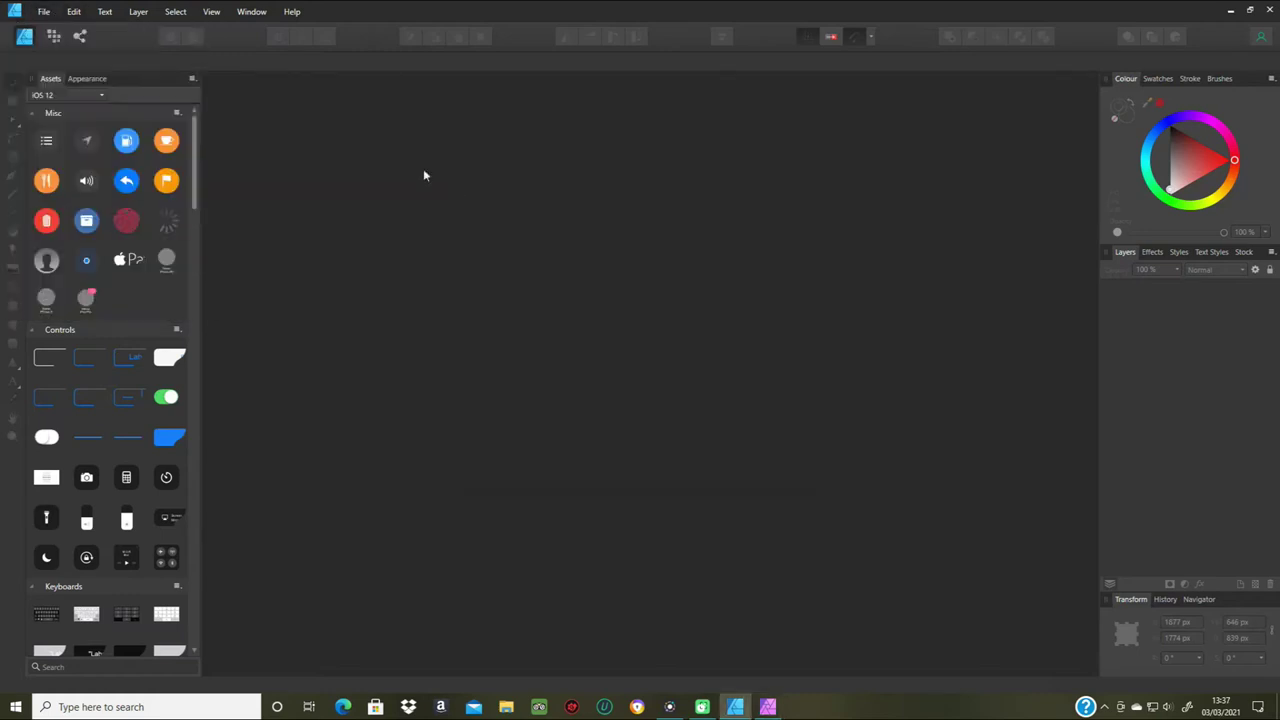
click(44, 14)
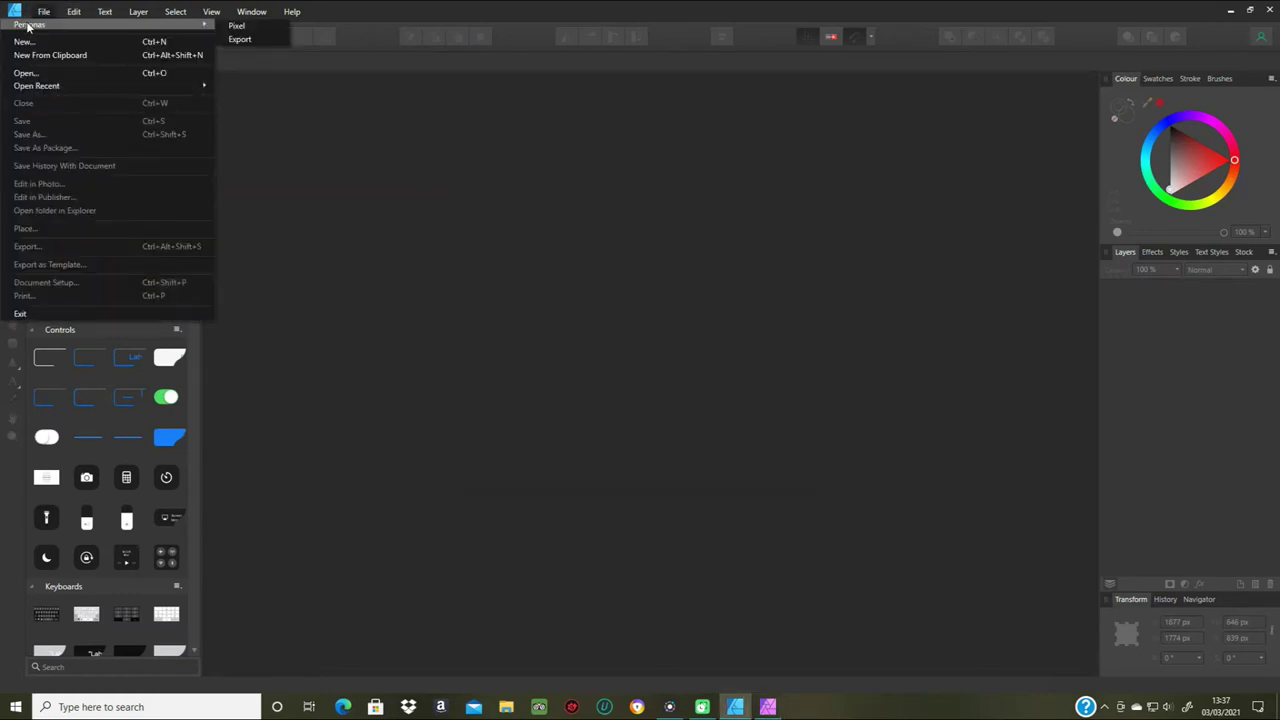
click(558, 146)
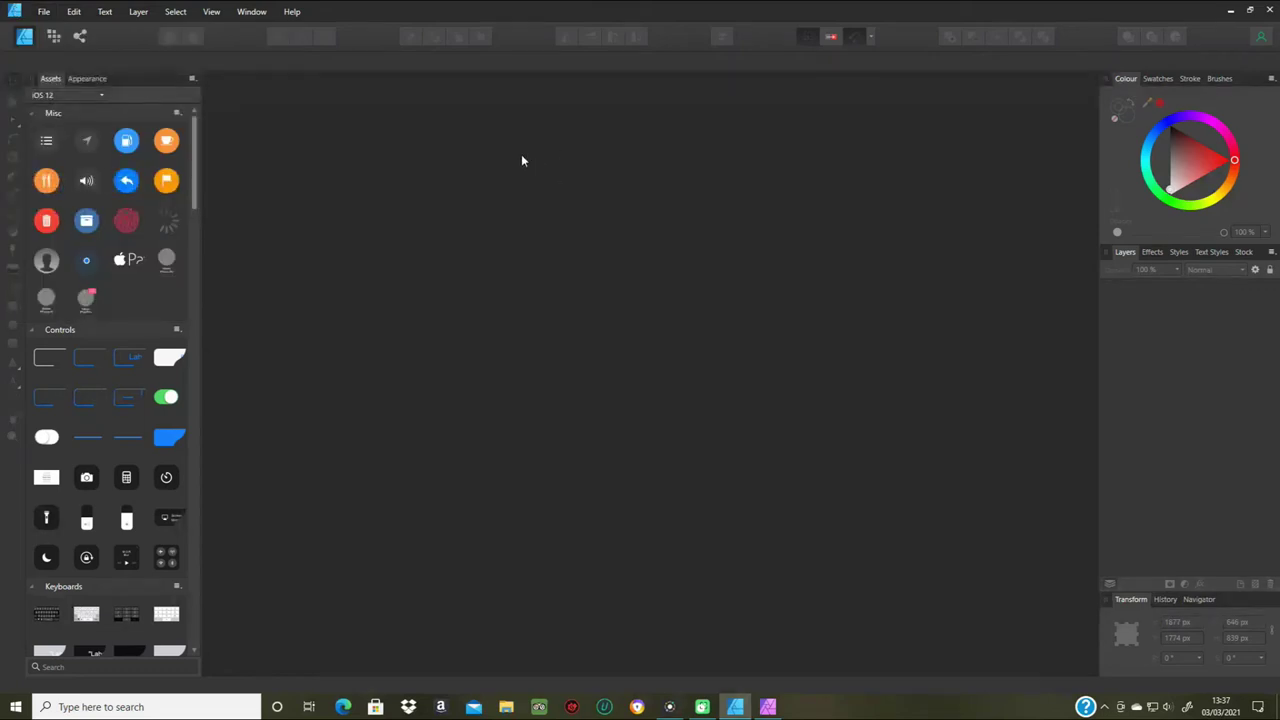
click(767, 707)
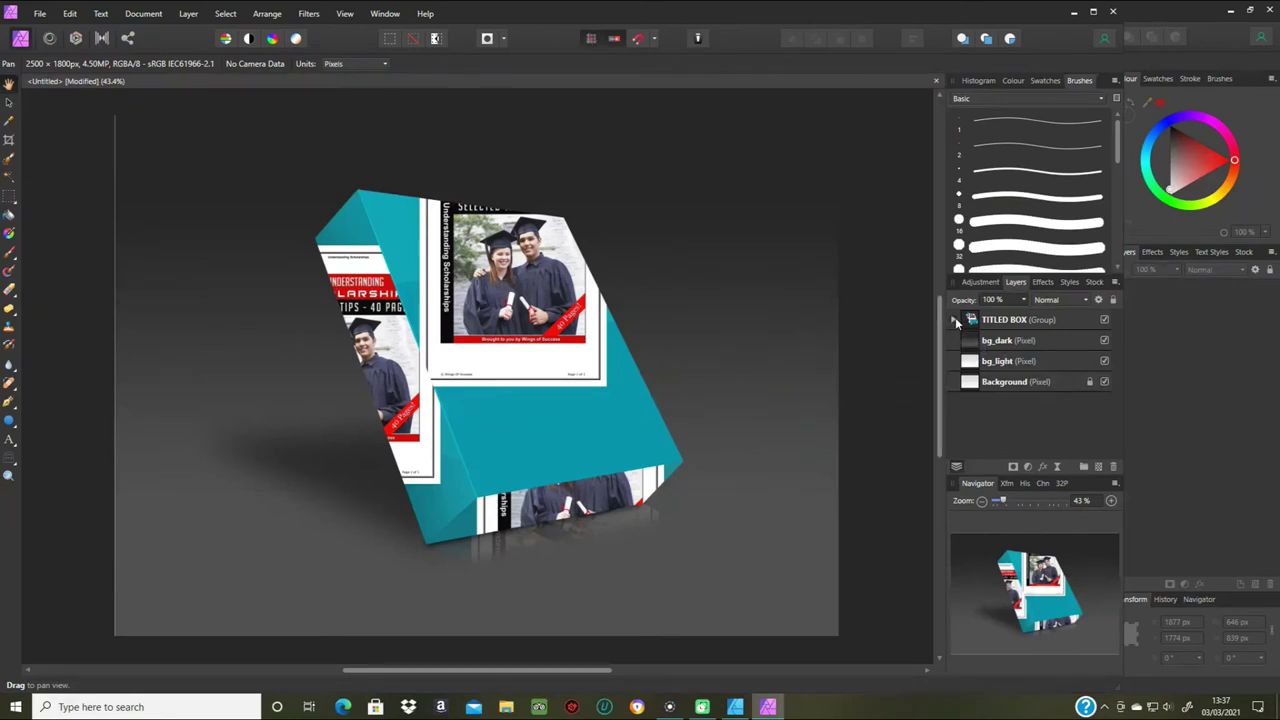
- Warp the cover copy inside the front panel layer with the single-plane Perspective Tool to match the front face's four corners
click(954, 320)
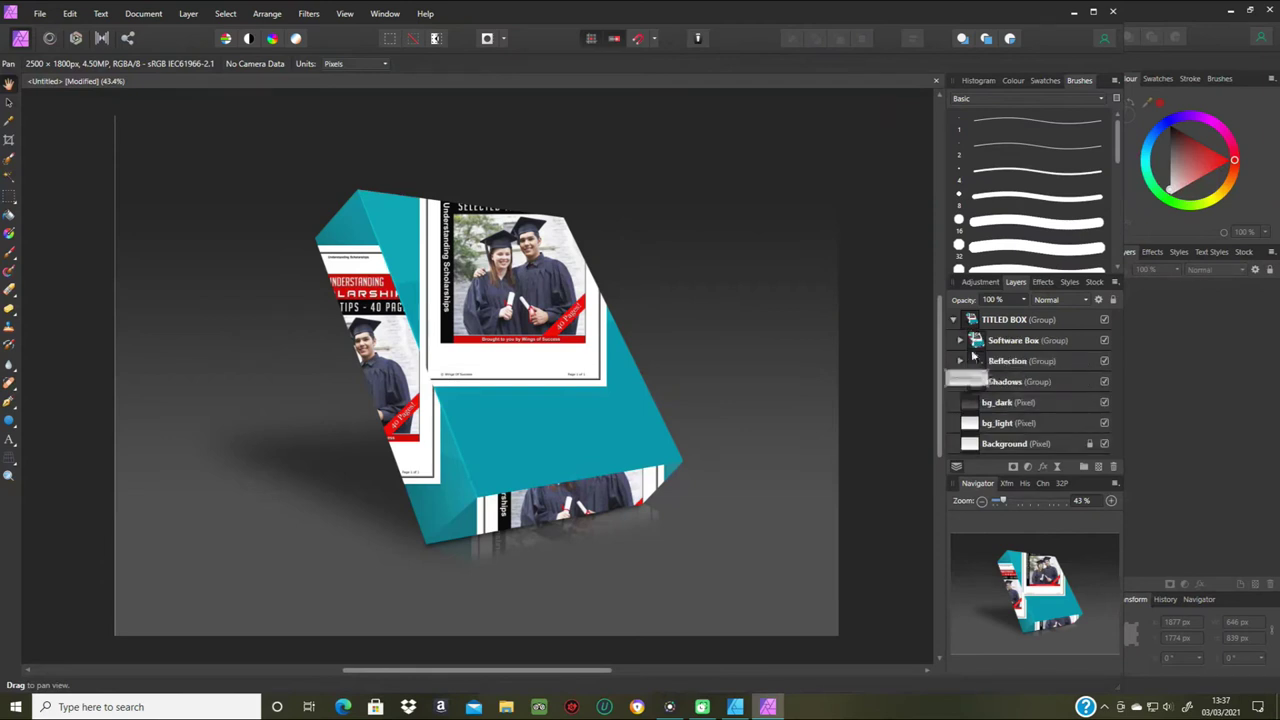
click(960, 341)
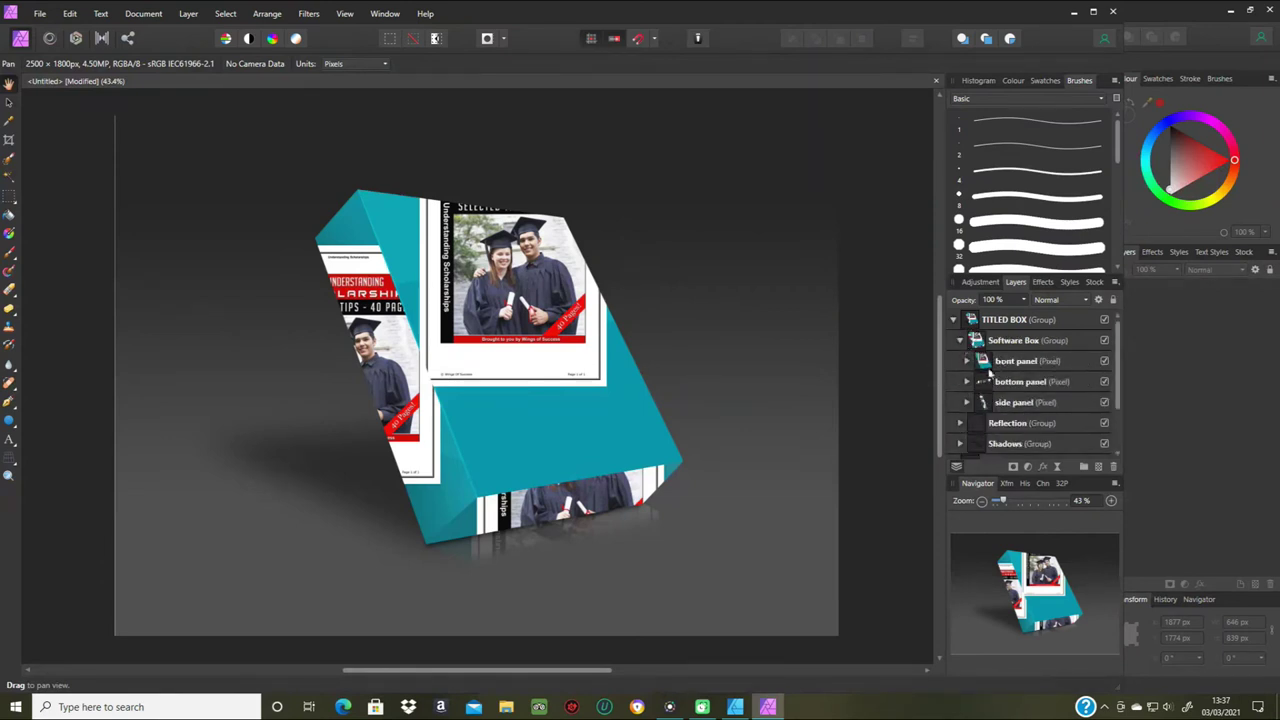
click(966, 361)
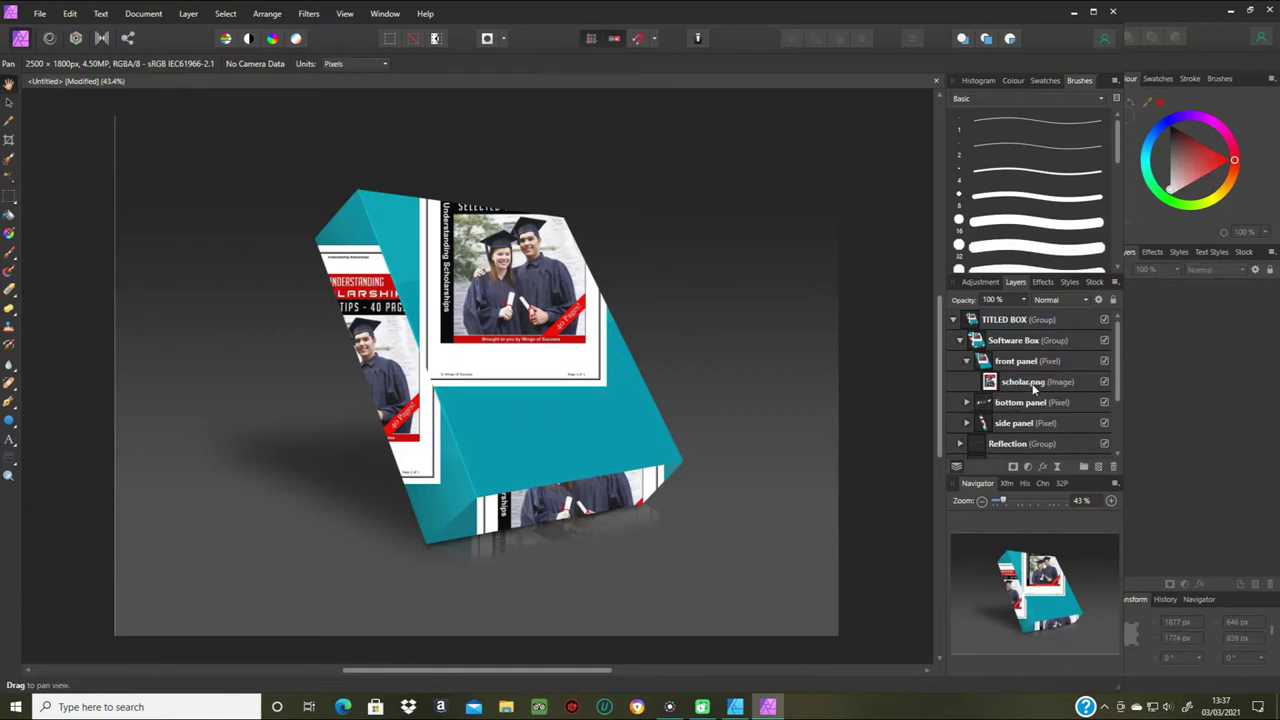
click(1032, 384)
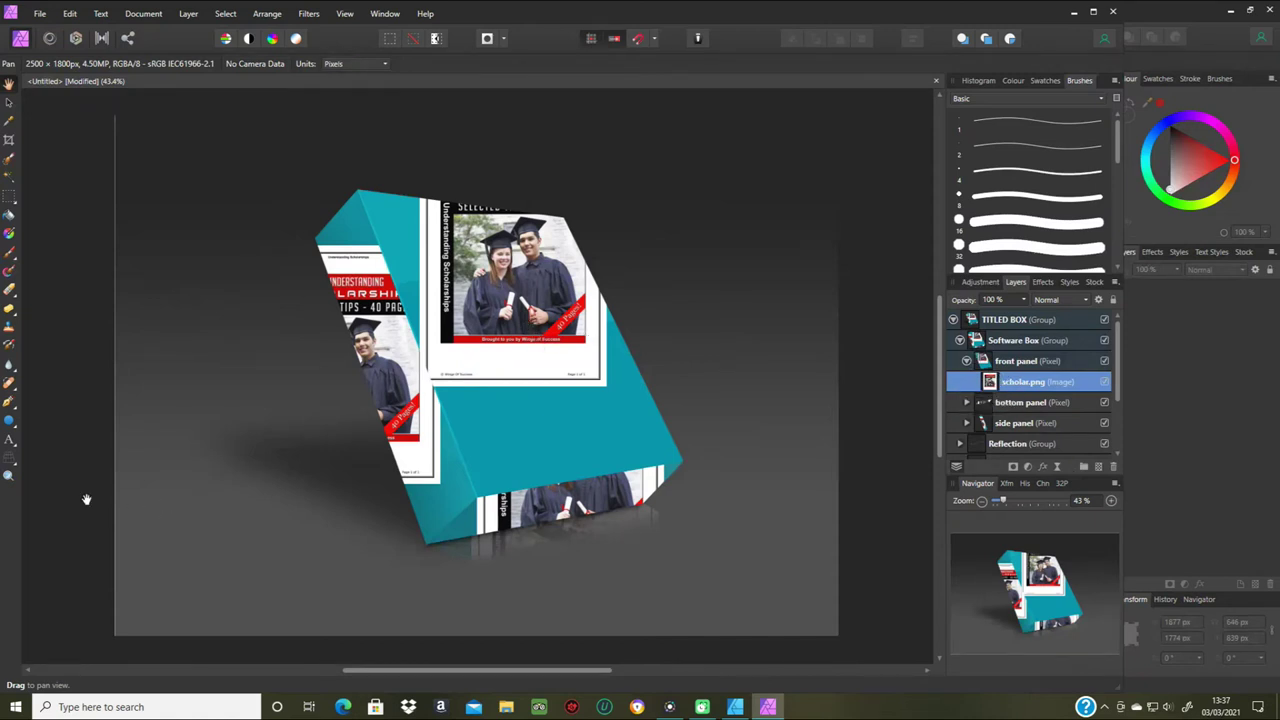
click(14, 466)
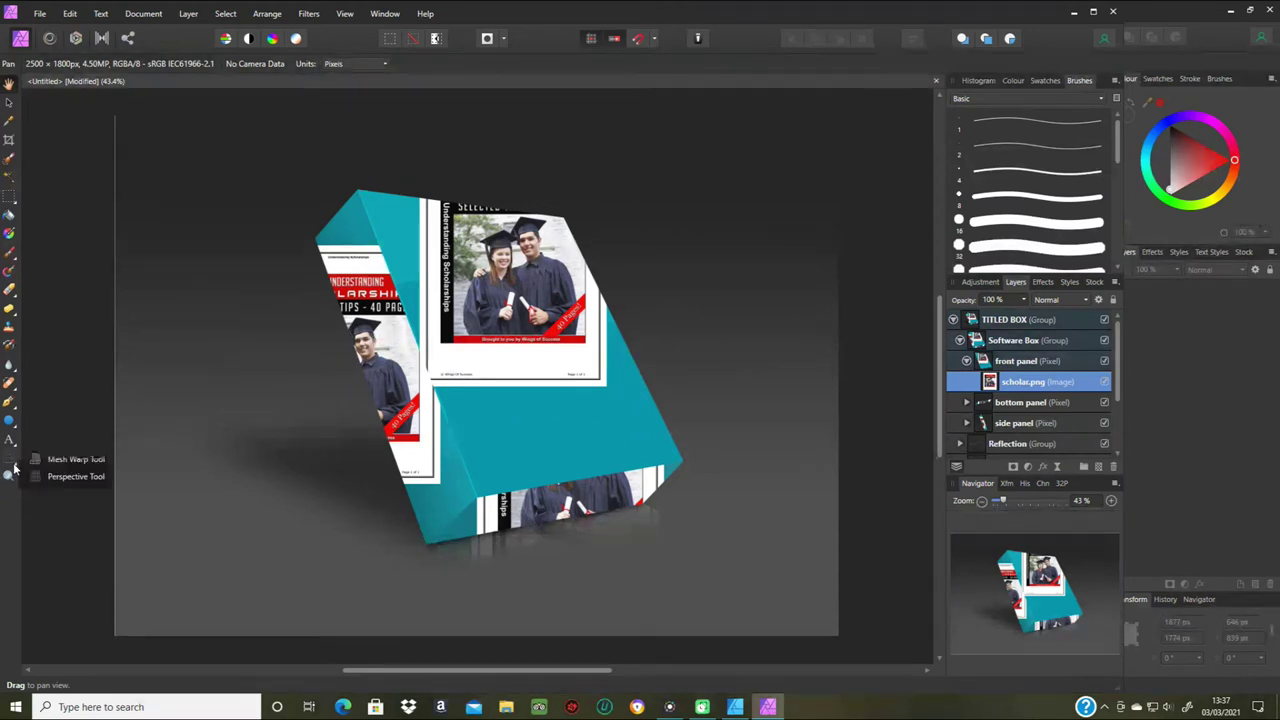
click(60, 477)
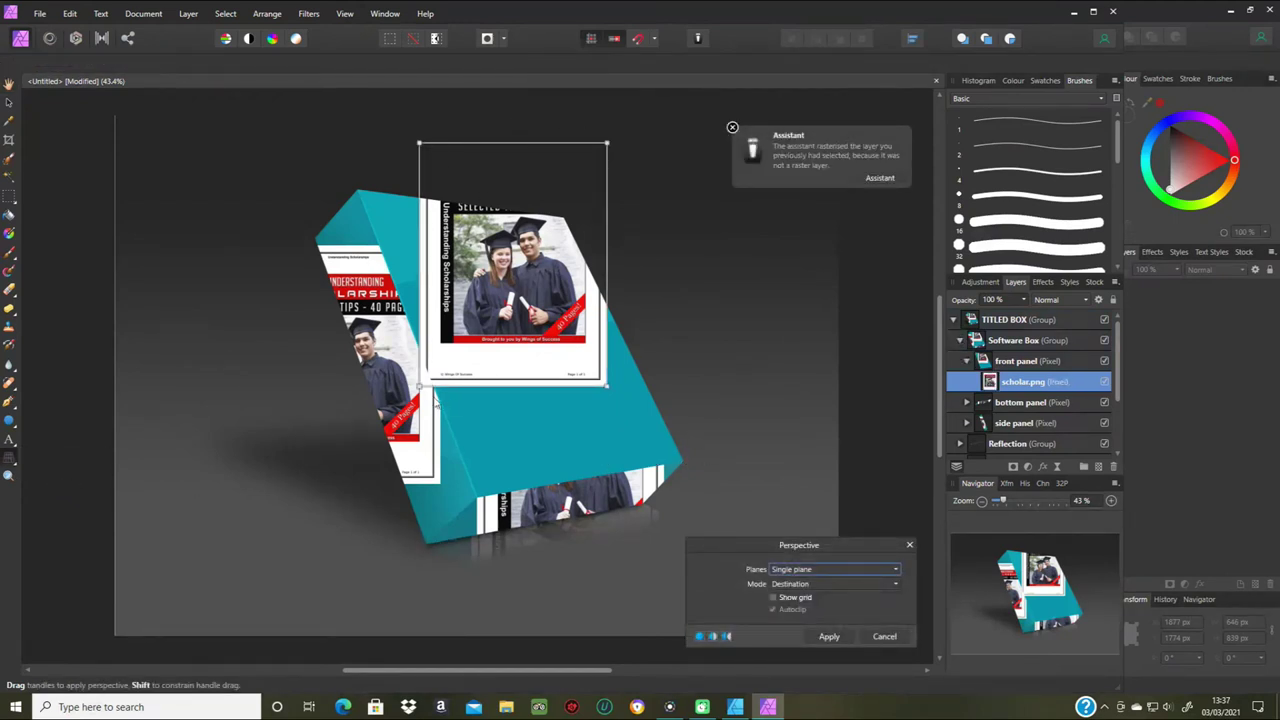
drag(423, 395, 478, 505)
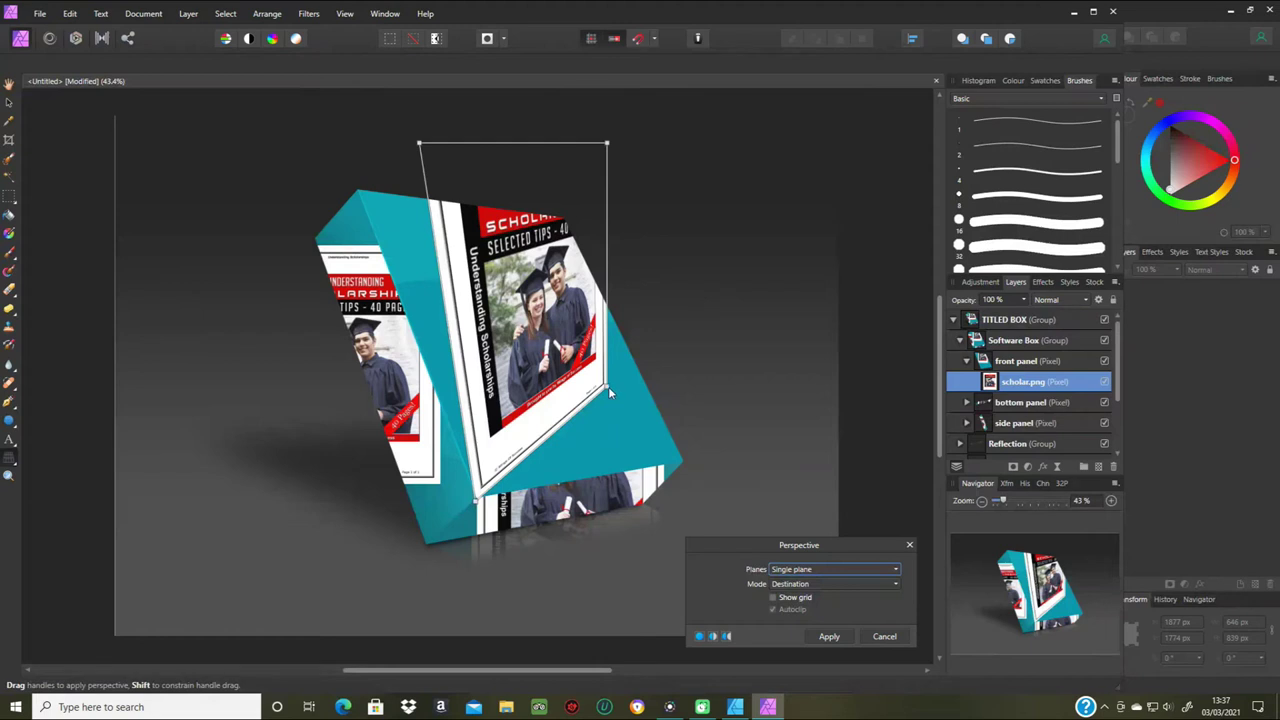
drag(610, 390, 687, 467)
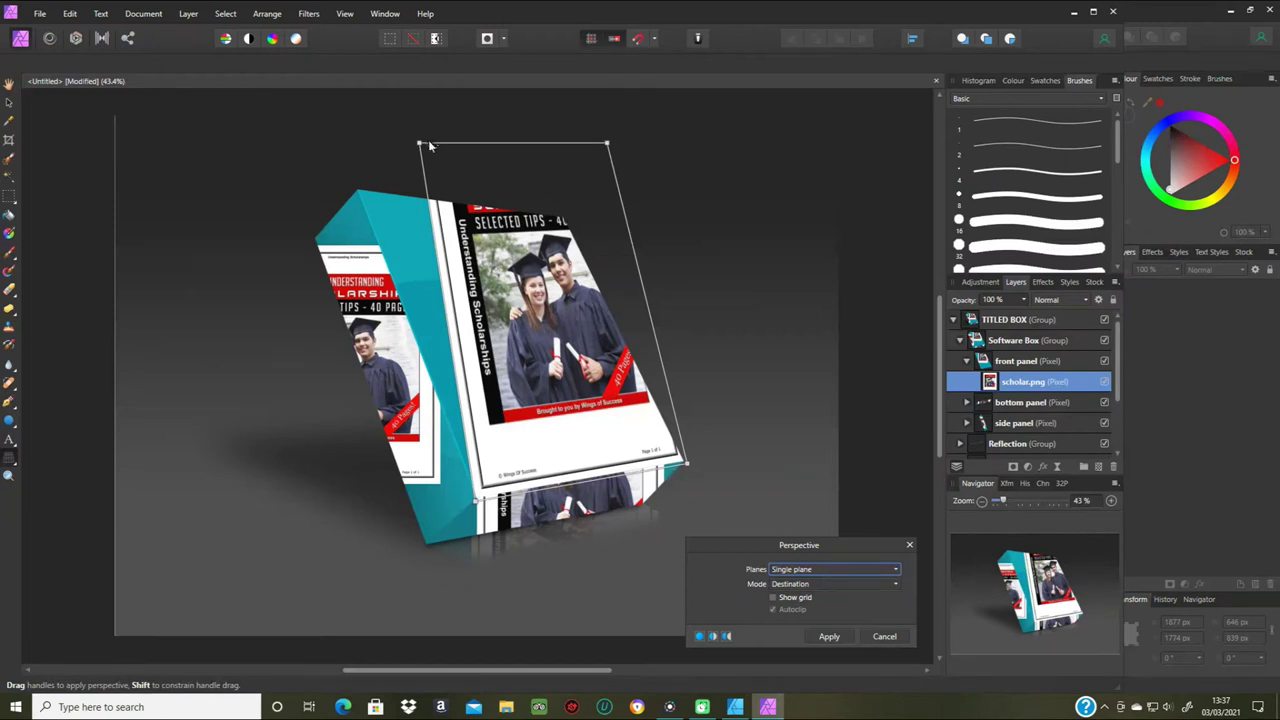
drag(421, 147, 353, 187)
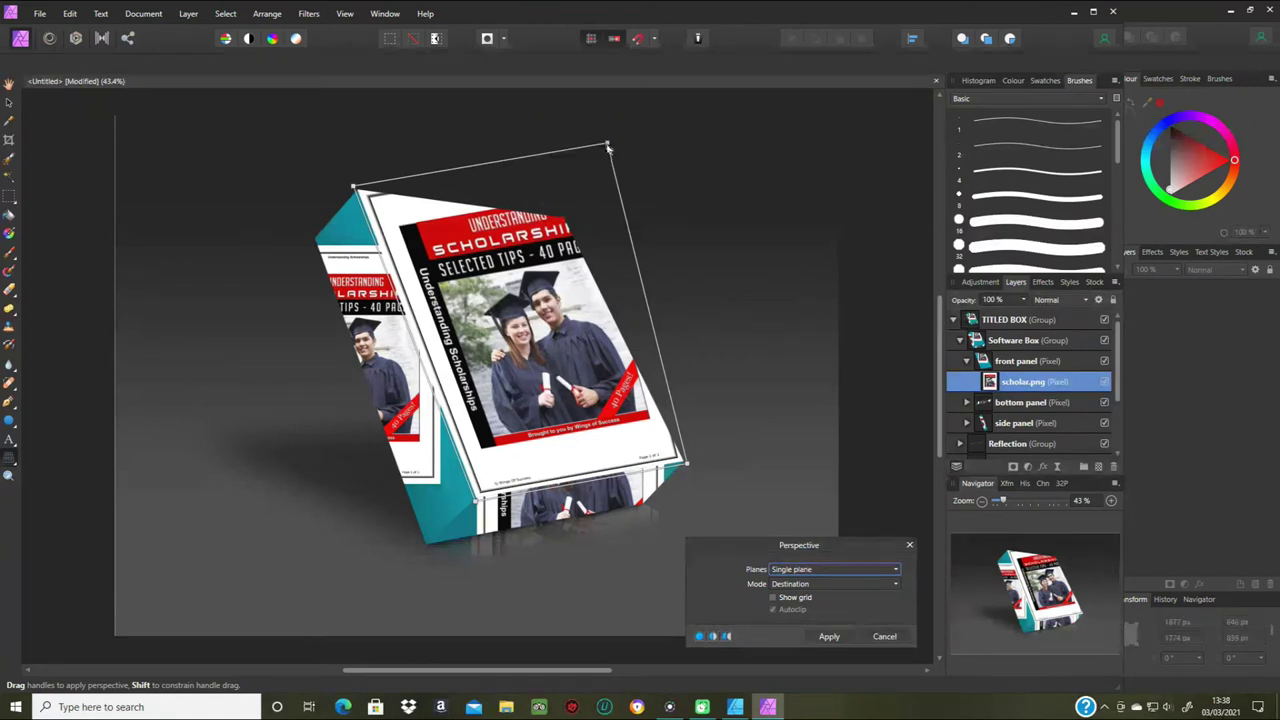
drag(605, 147, 566, 217)
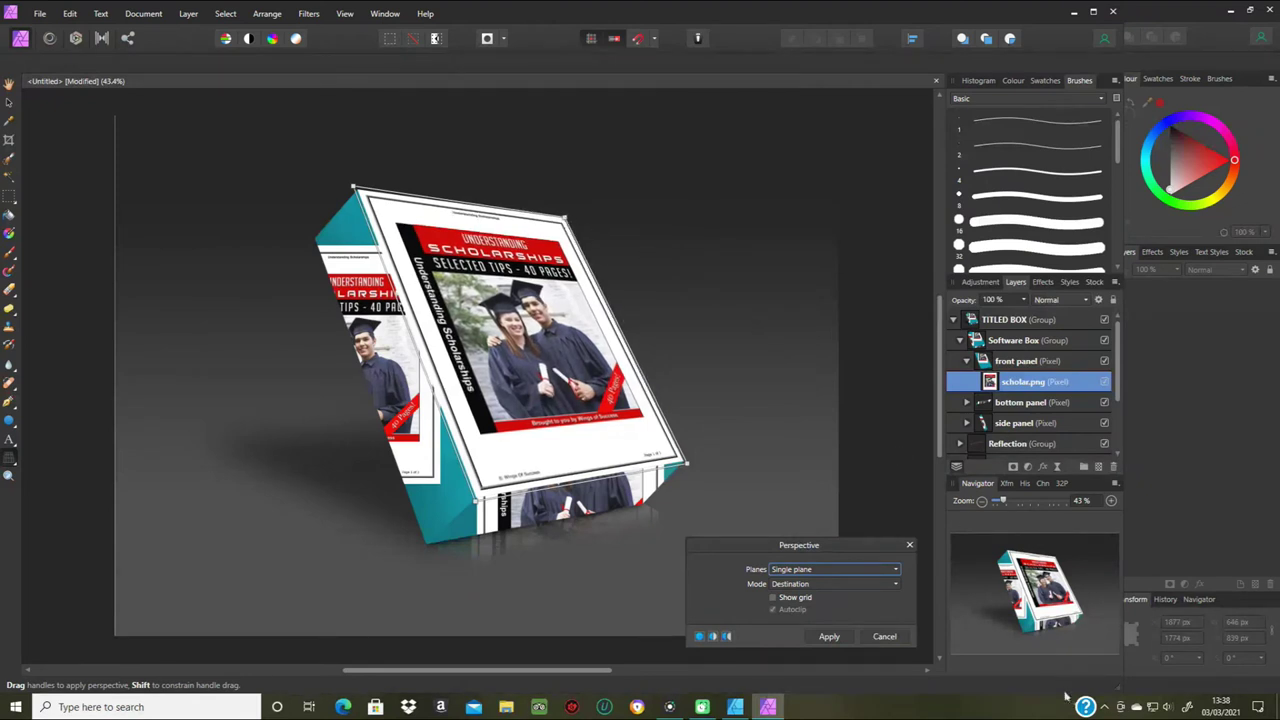
click(829, 636)
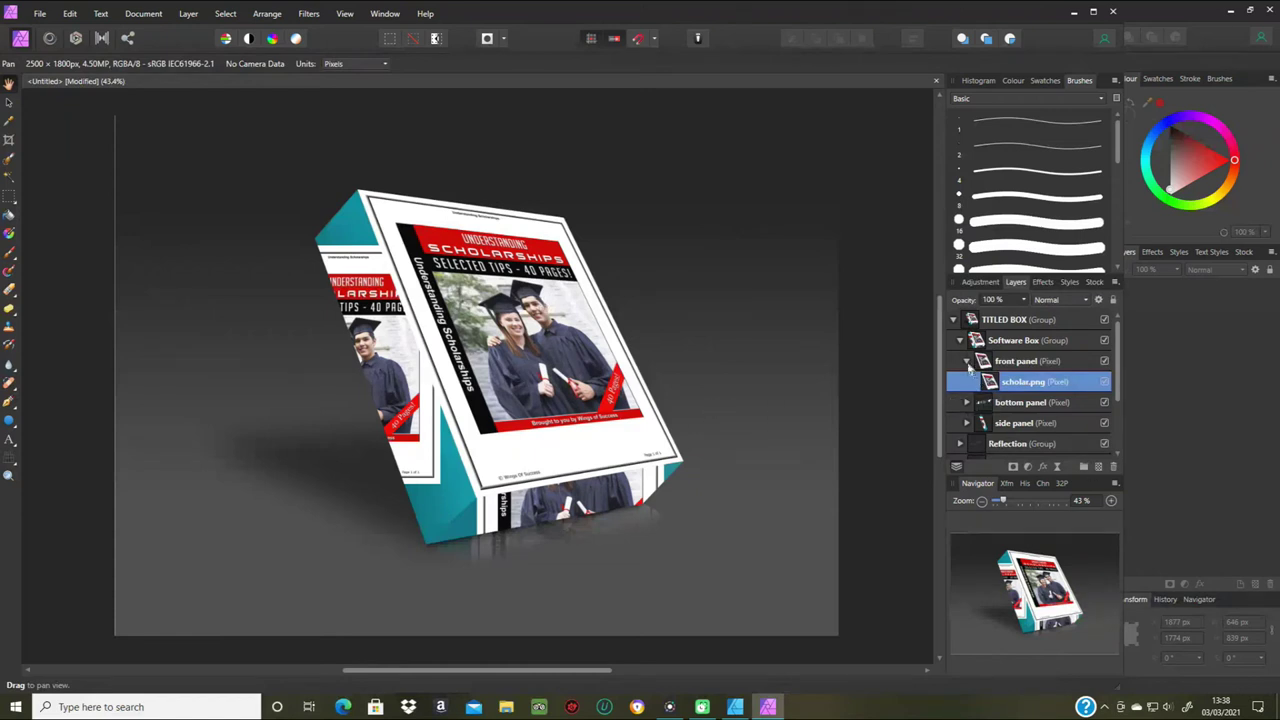
click(966, 362)
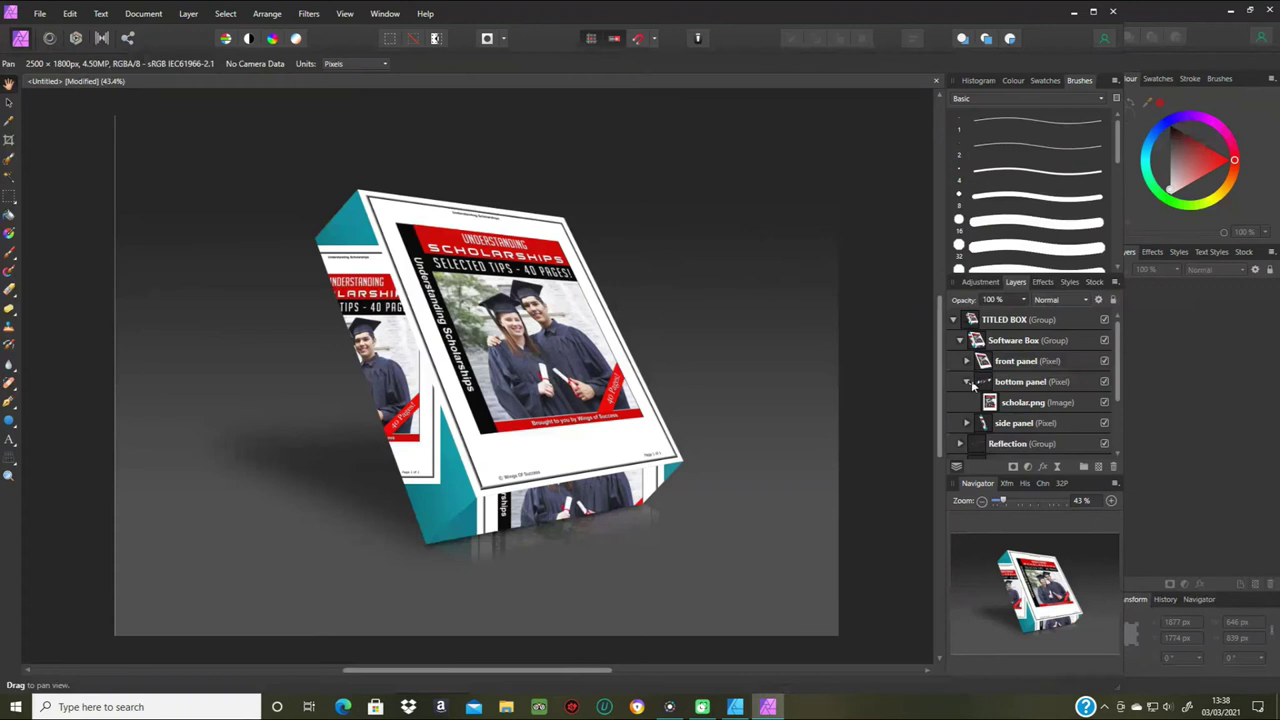
- Warp the cover copy inside the bottom panel layer with the single-plane Perspective Tool to match the bottom face's four corners
click(967, 382)
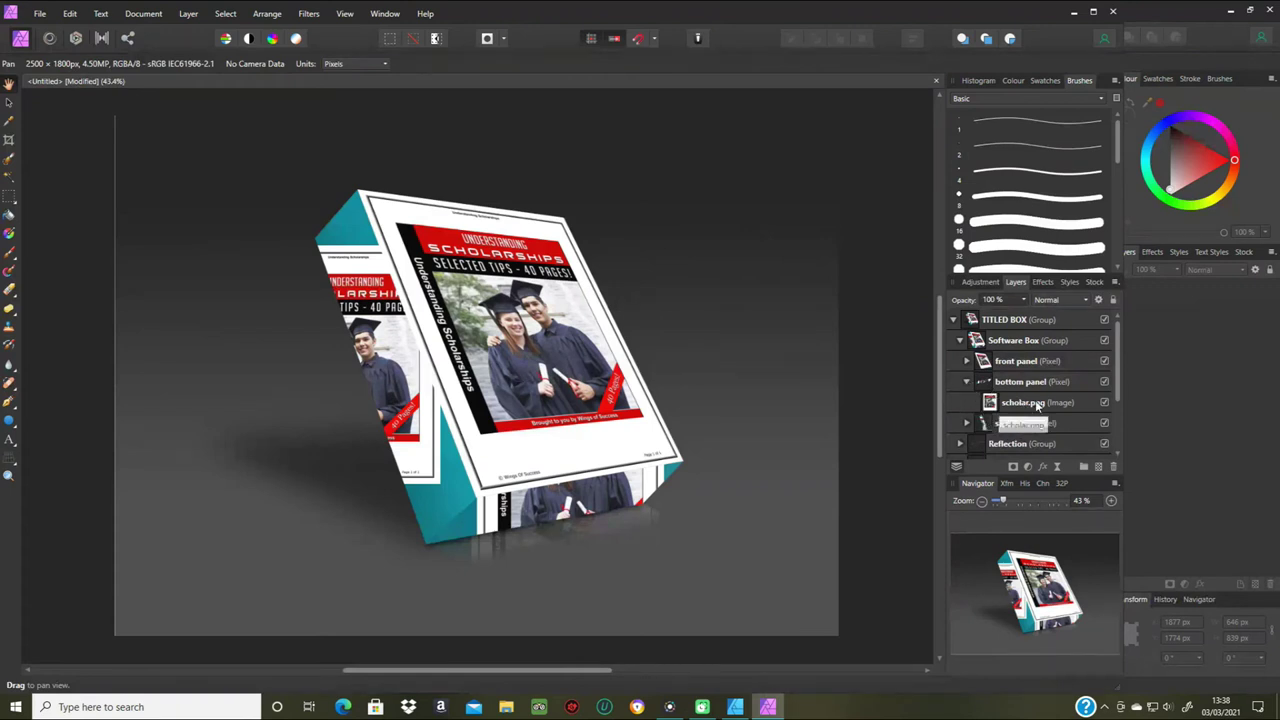
click(1036, 403)
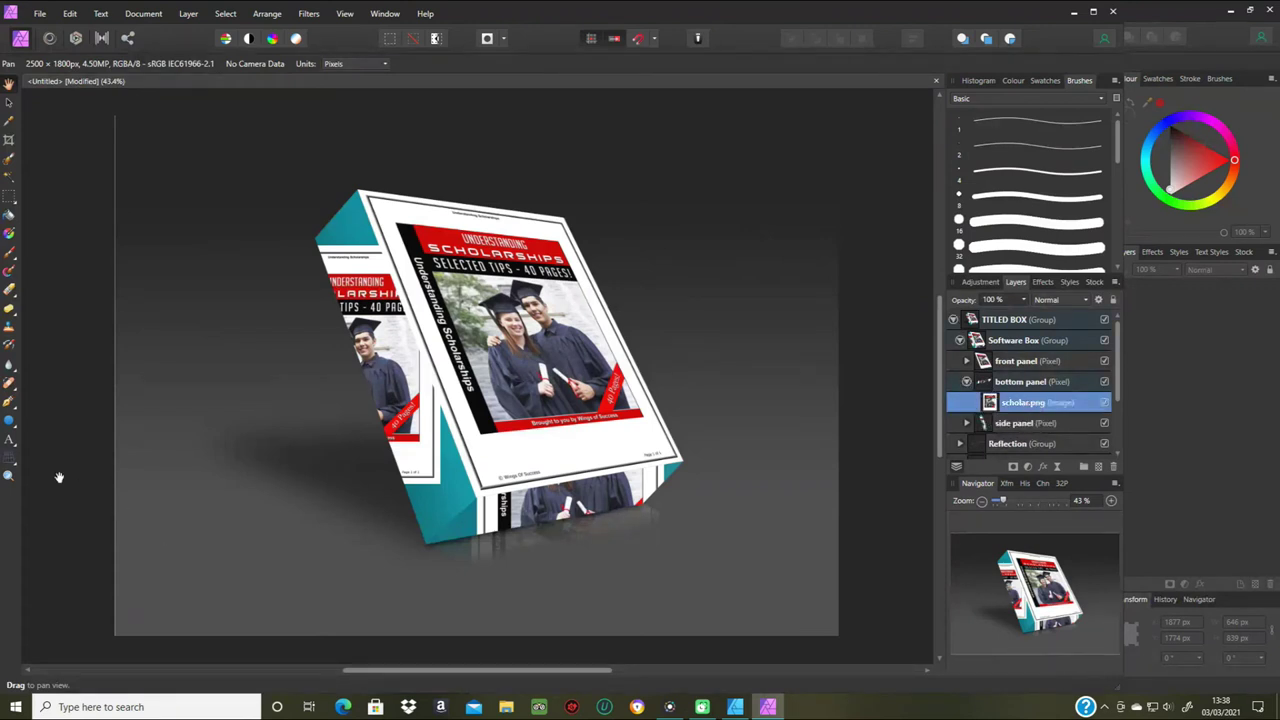
click(9, 457)
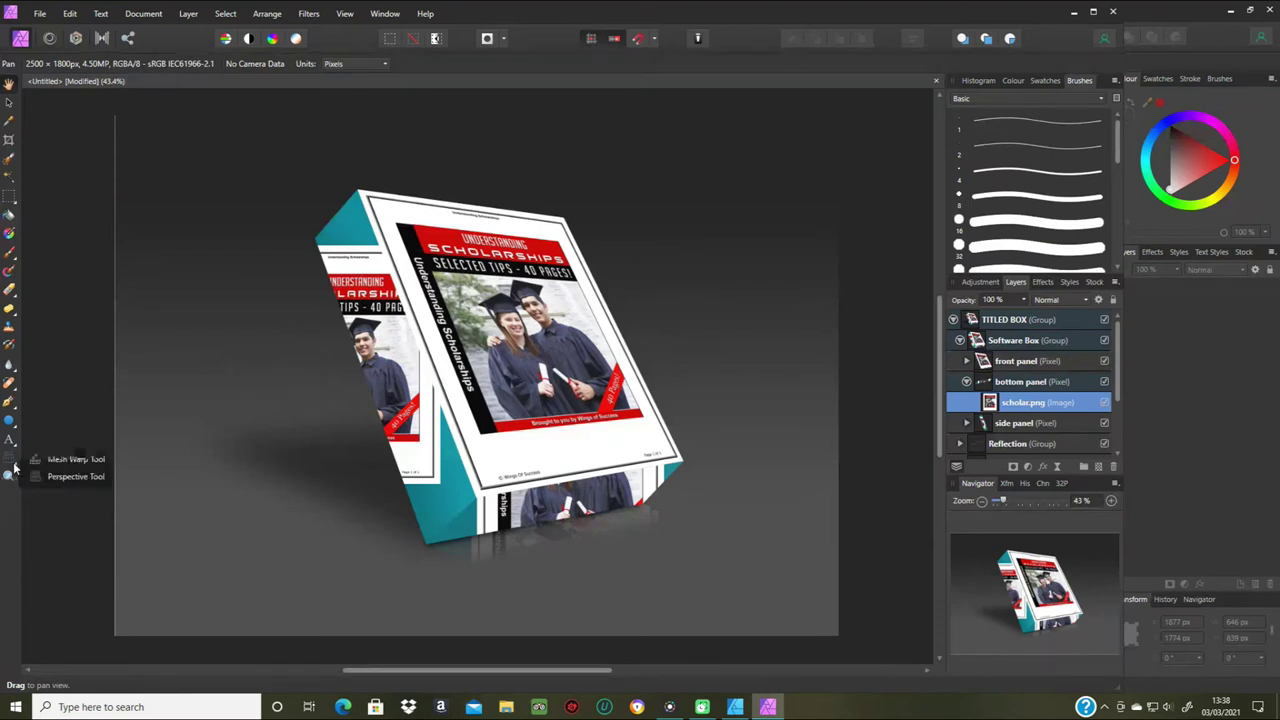
click(76, 477)
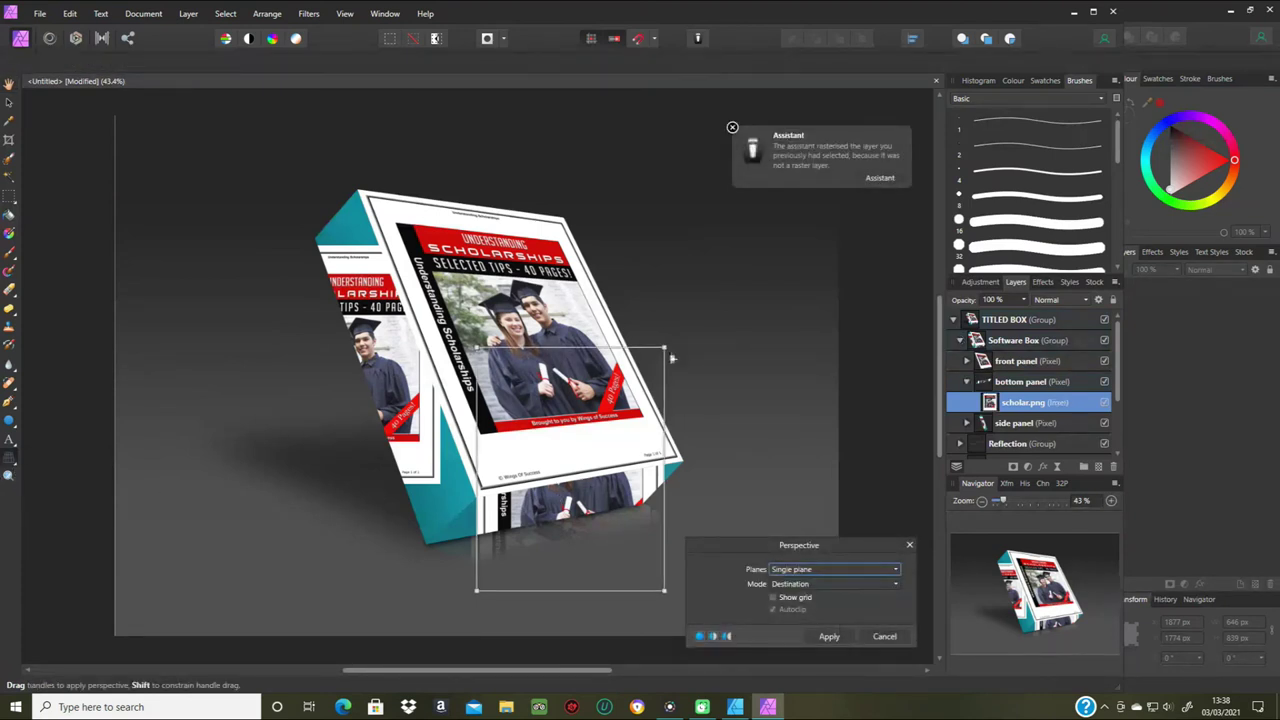
drag(668, 353, 685, 457)
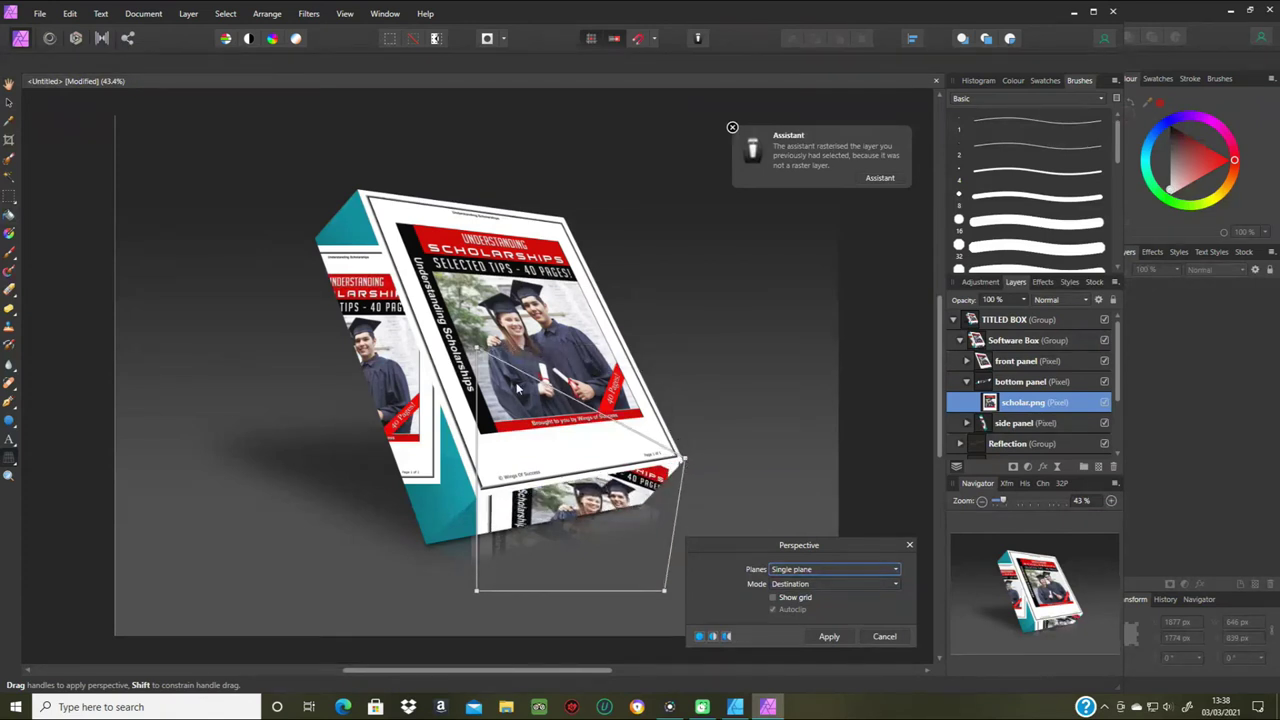
drag(476, 350, 477, 498)
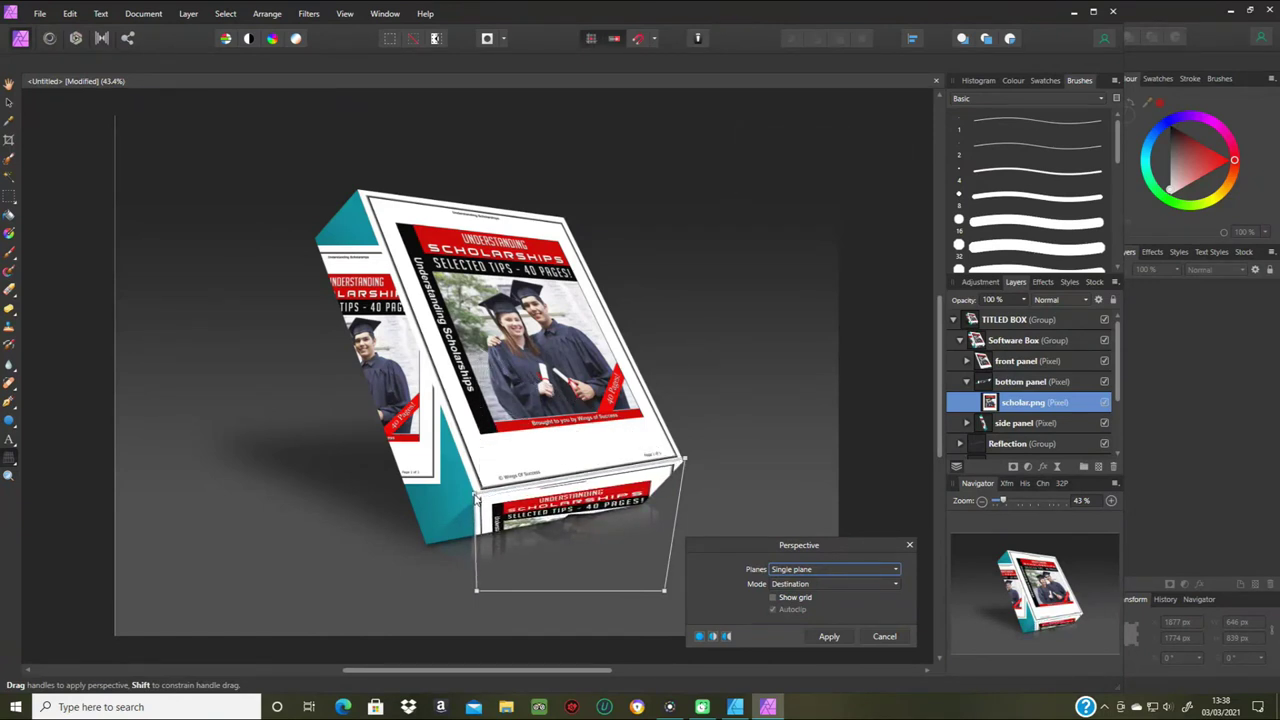
drag(477, 591, 424, 548)
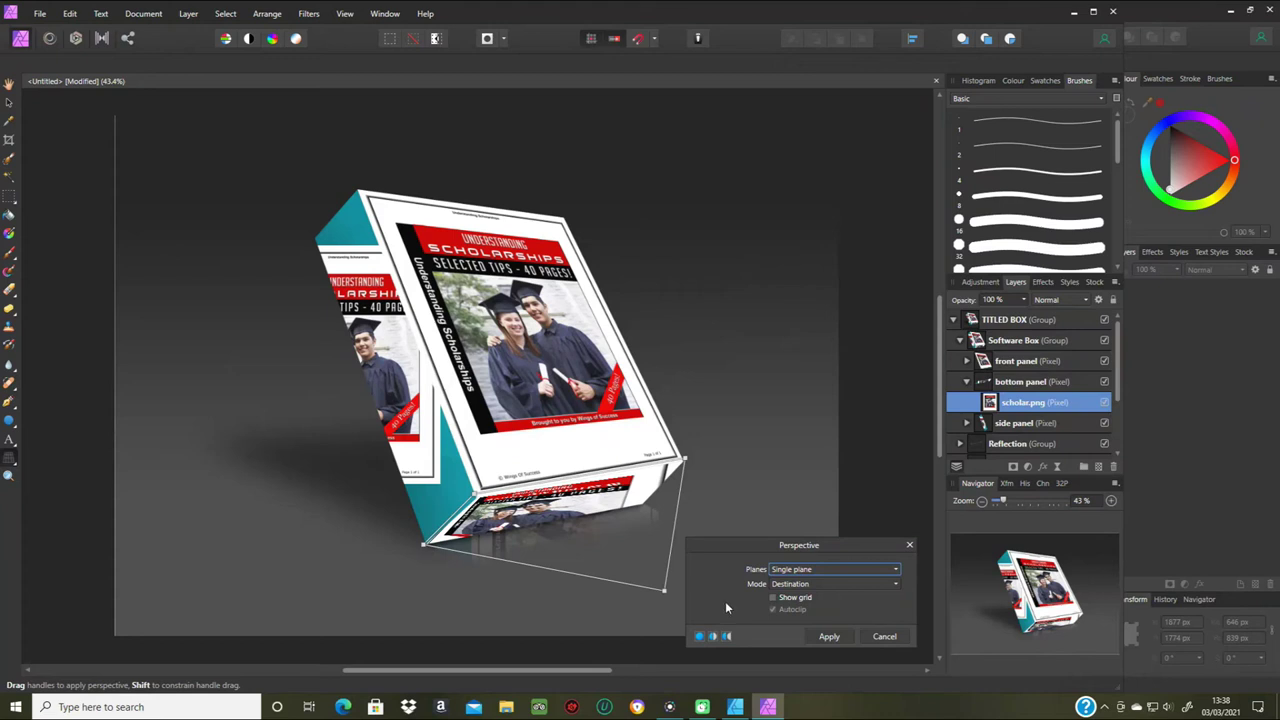
drag(663, 591, 643, 506)
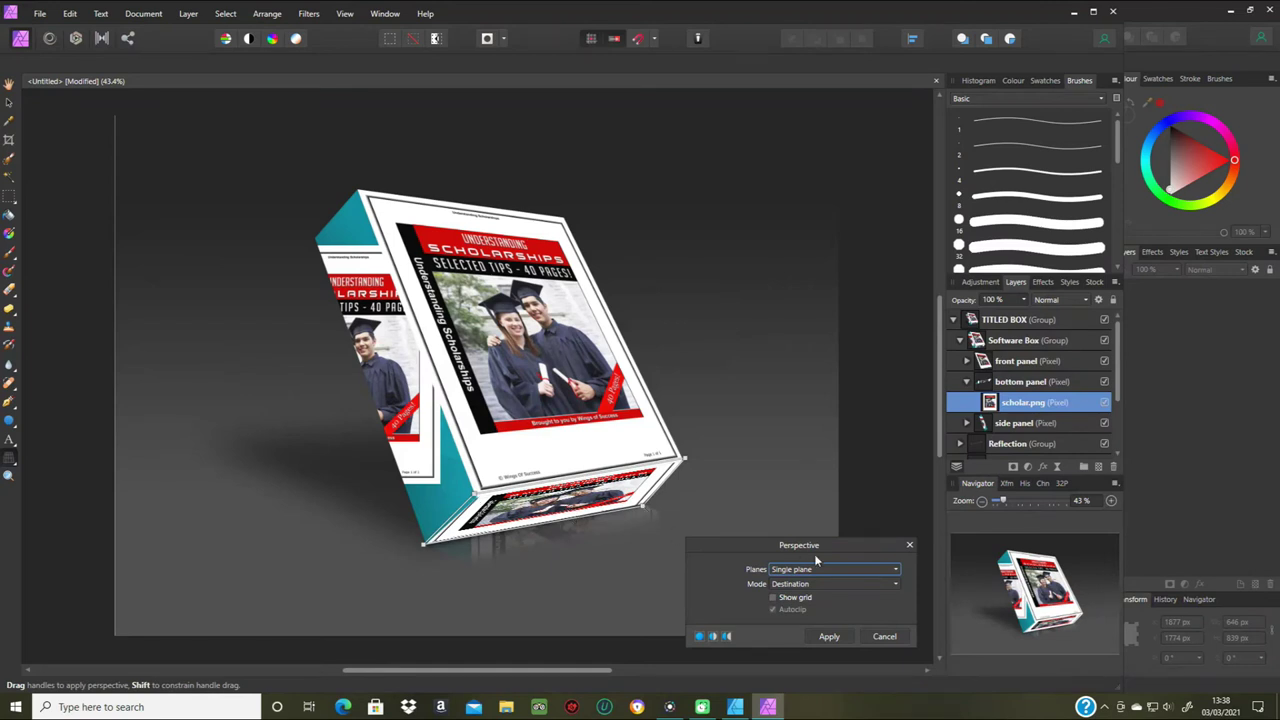
click(830, 637)
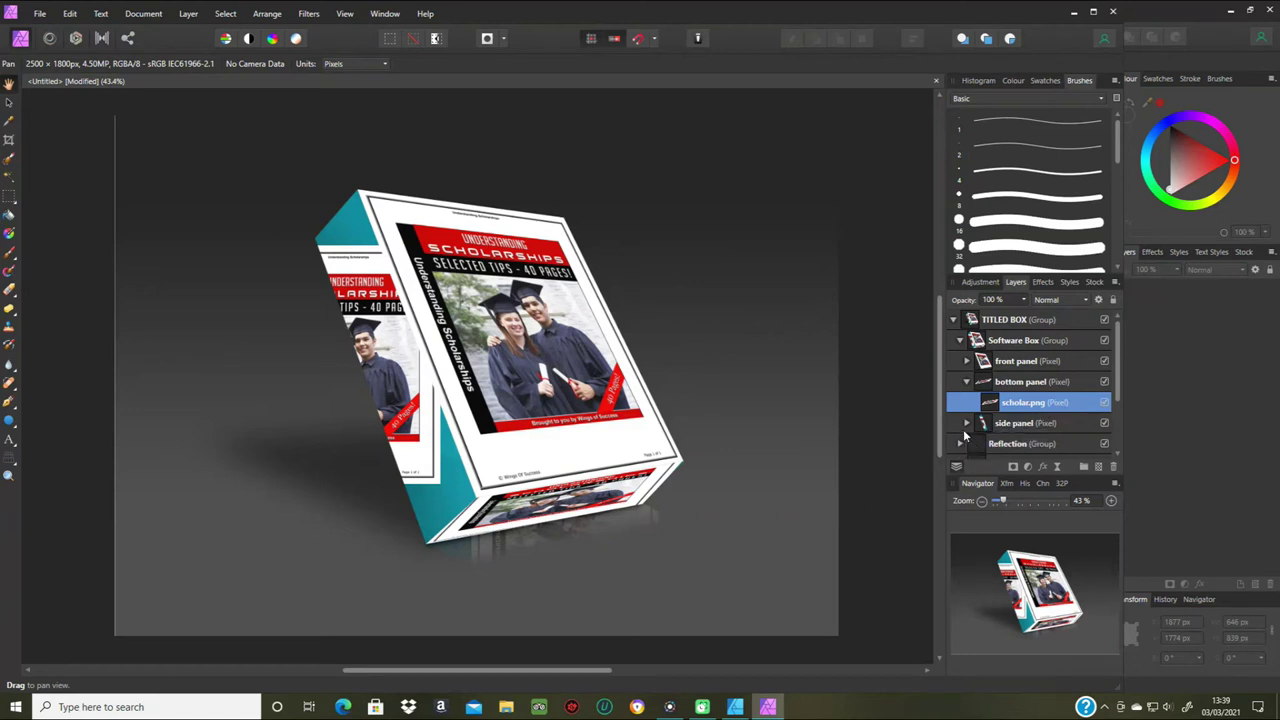
click(966, 382)
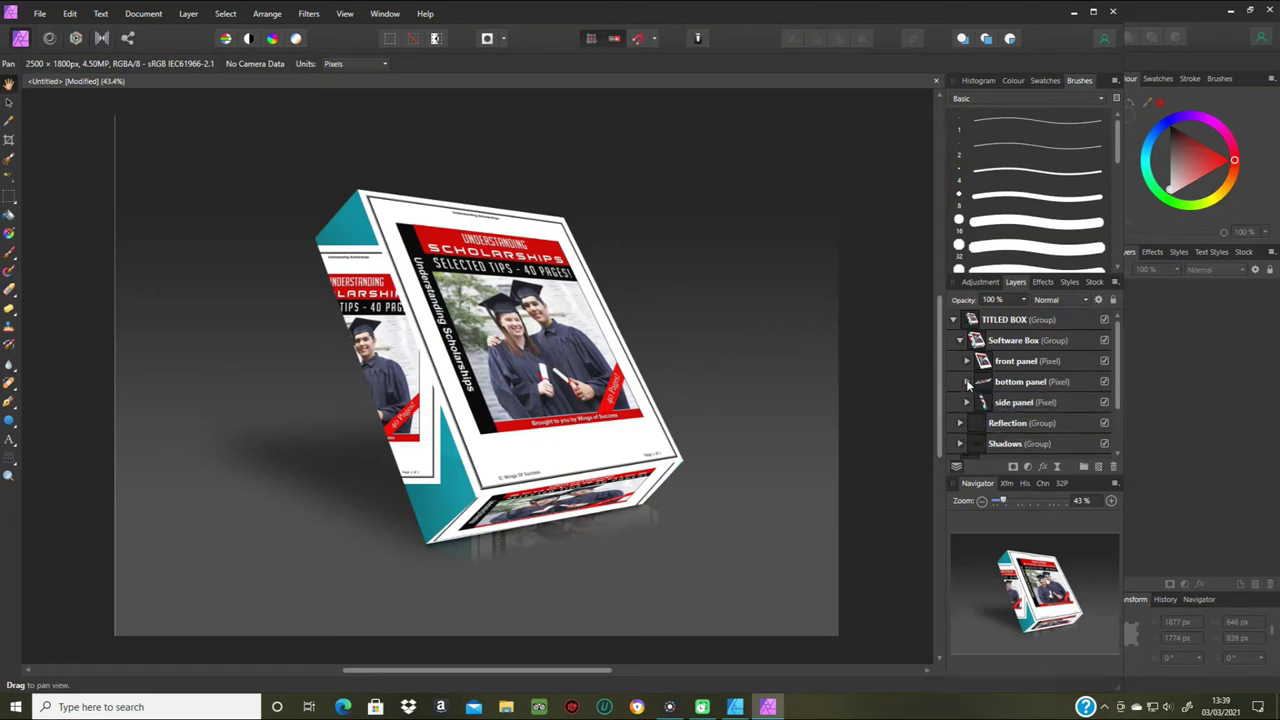
- Warp the cover copy inside the side panel layer with the single-plane Perspective Tool to match the side face's four corners
click(966, 403)
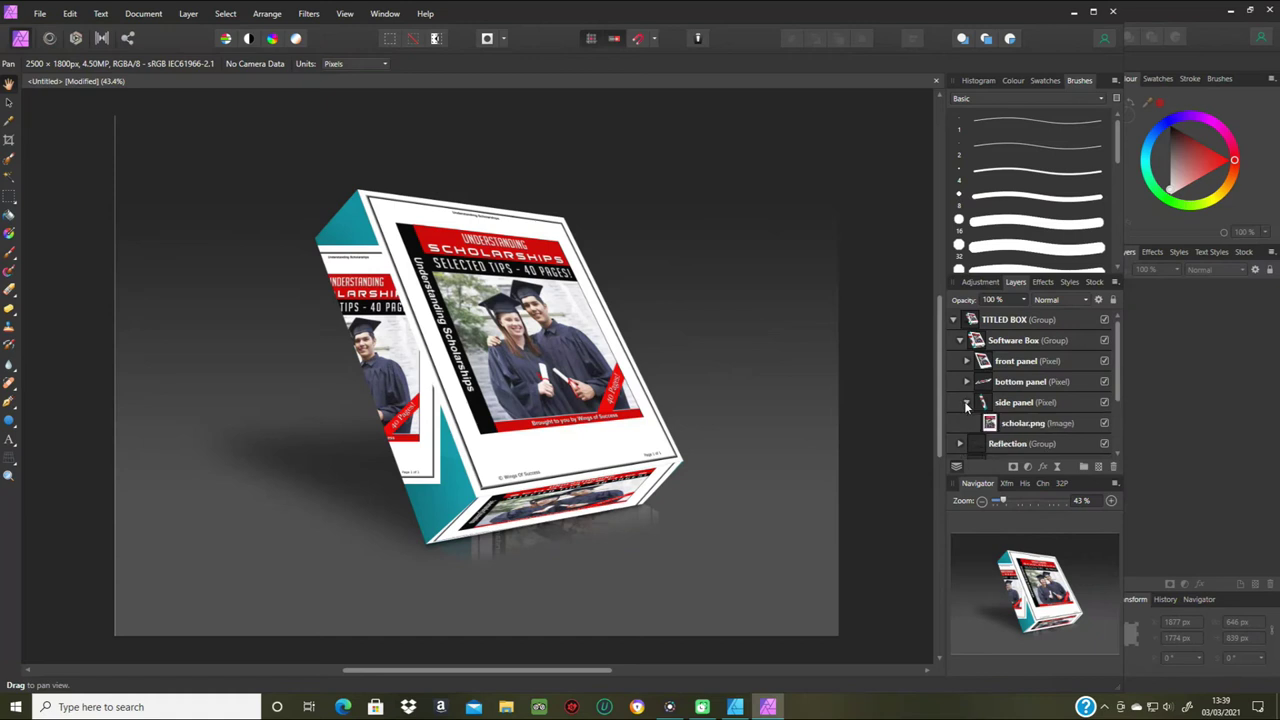
click(1004, 426)
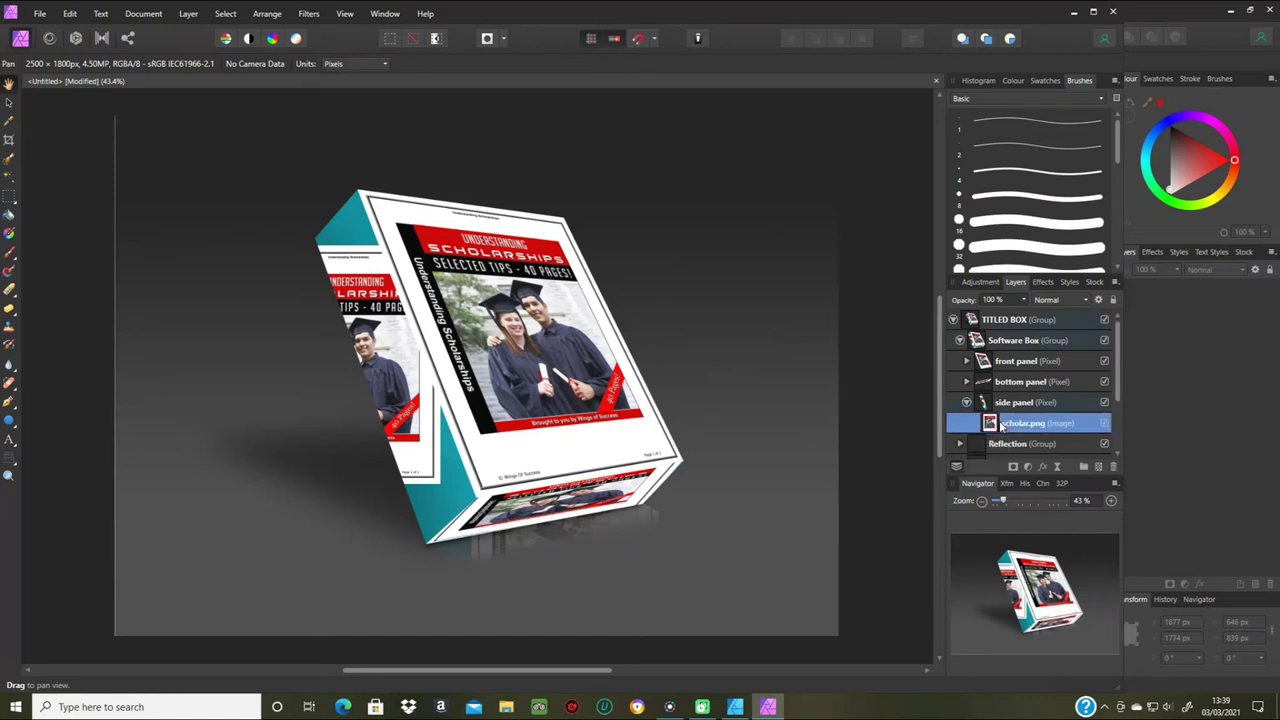
click(10, 458)
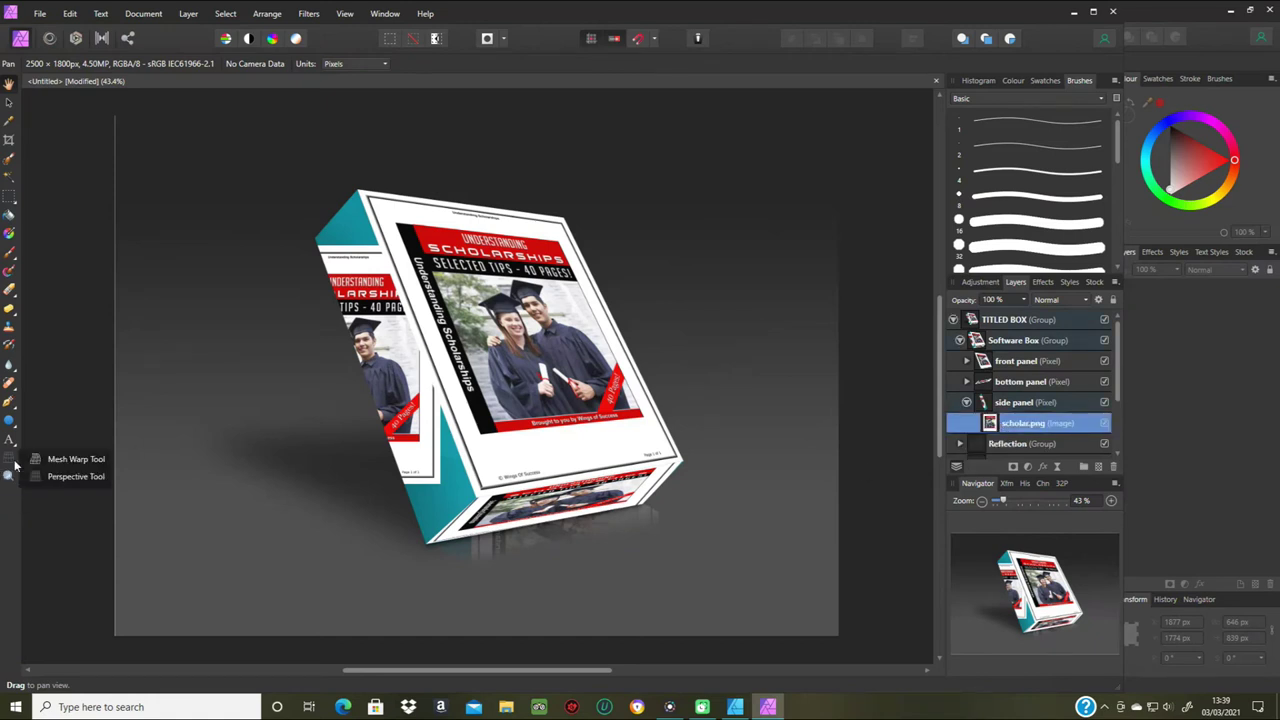
click(77, 477)
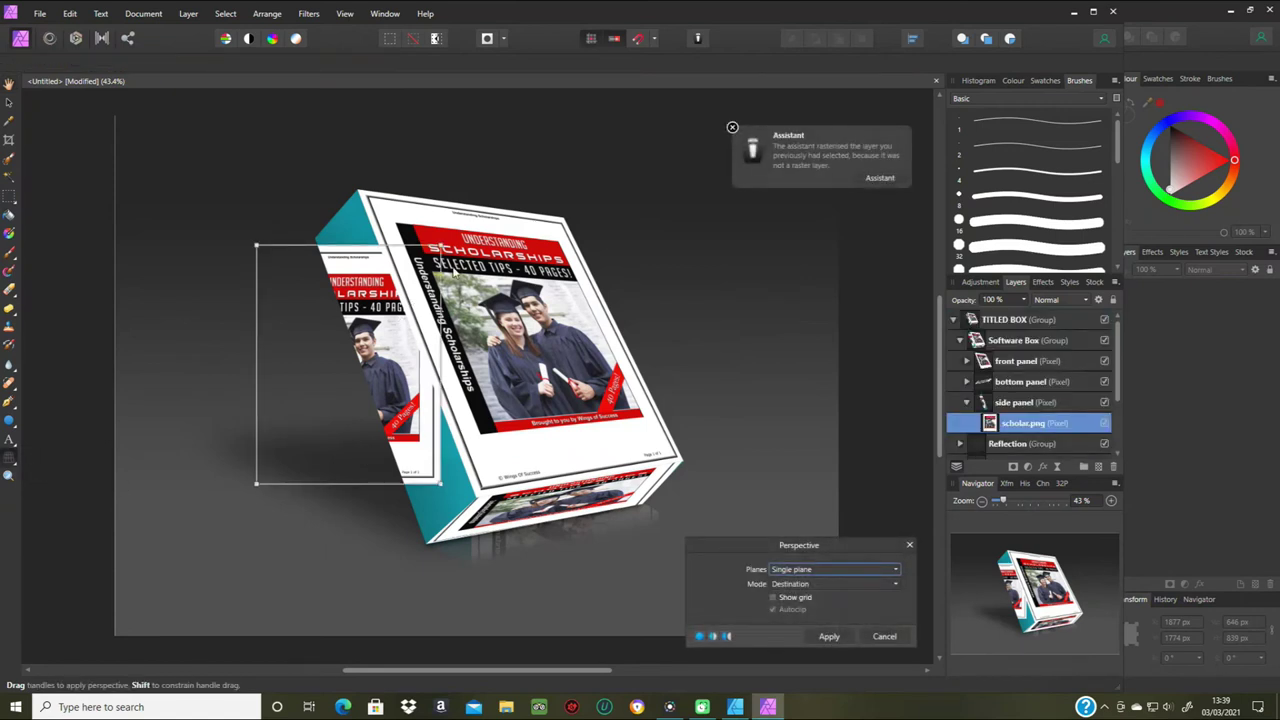
drag(256, 245, 312, 240)
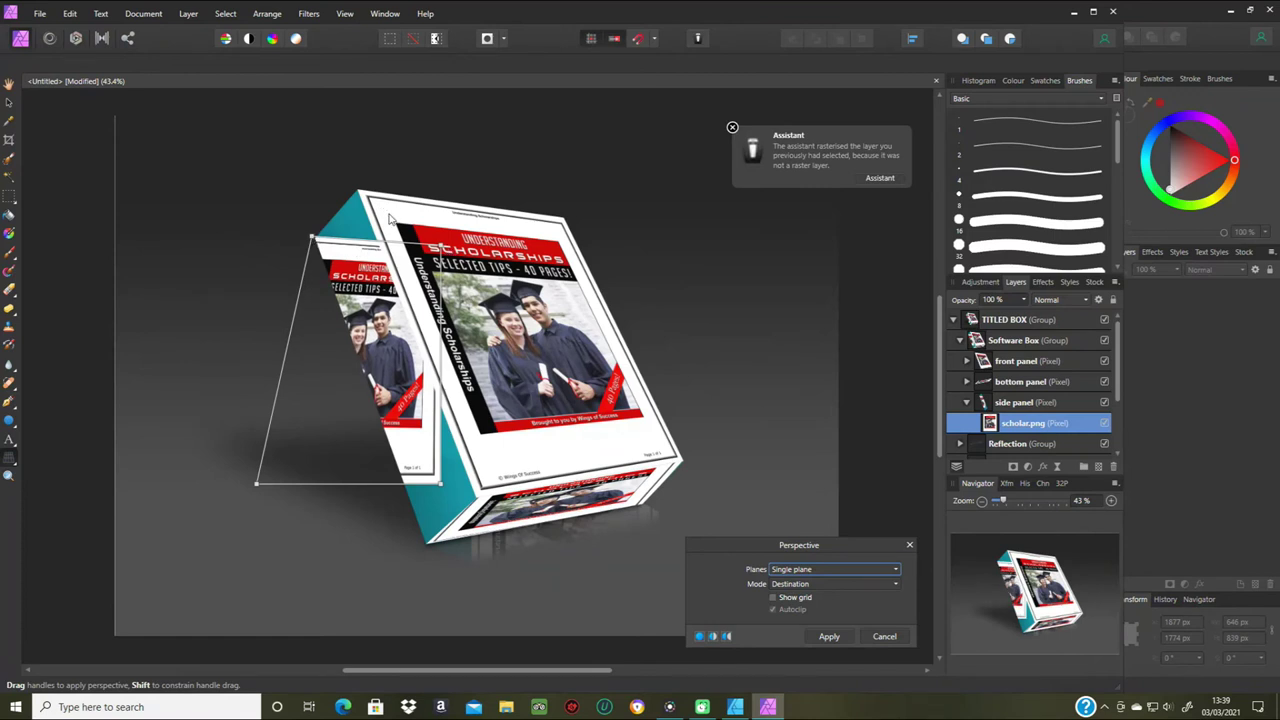
drag(440, 245, 362, 190)
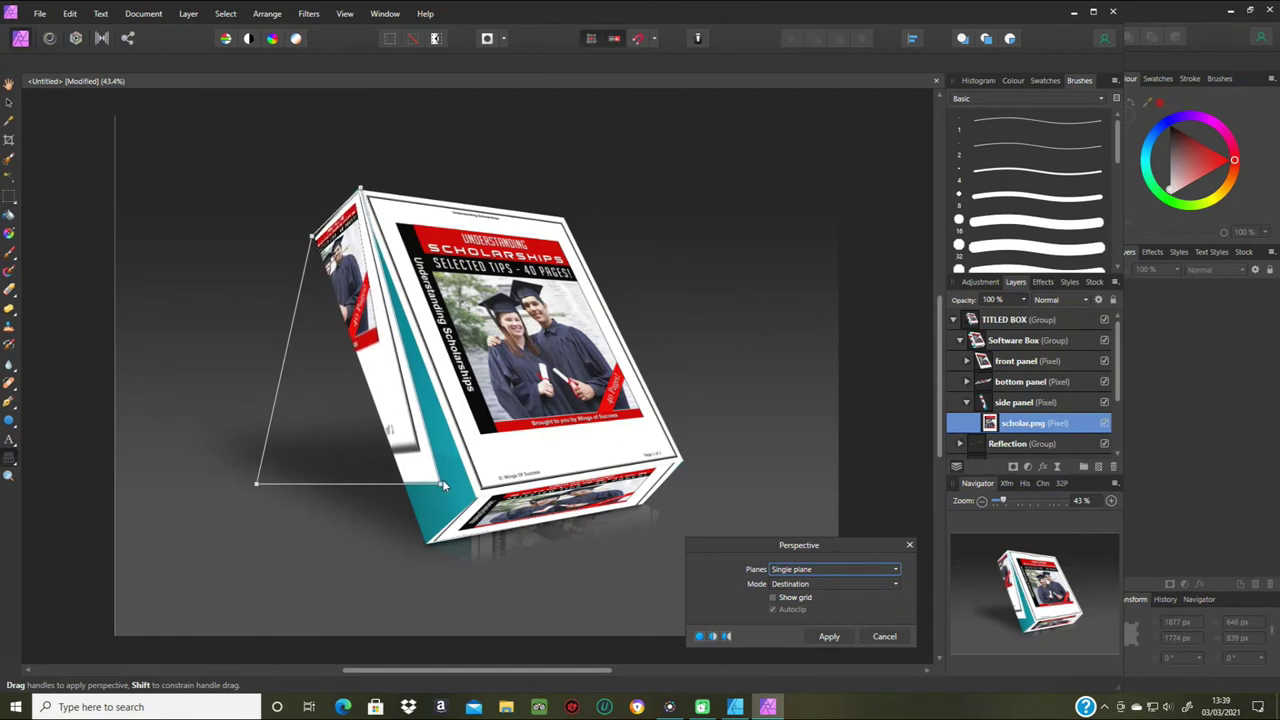
drag(441, 492, 483, 494)
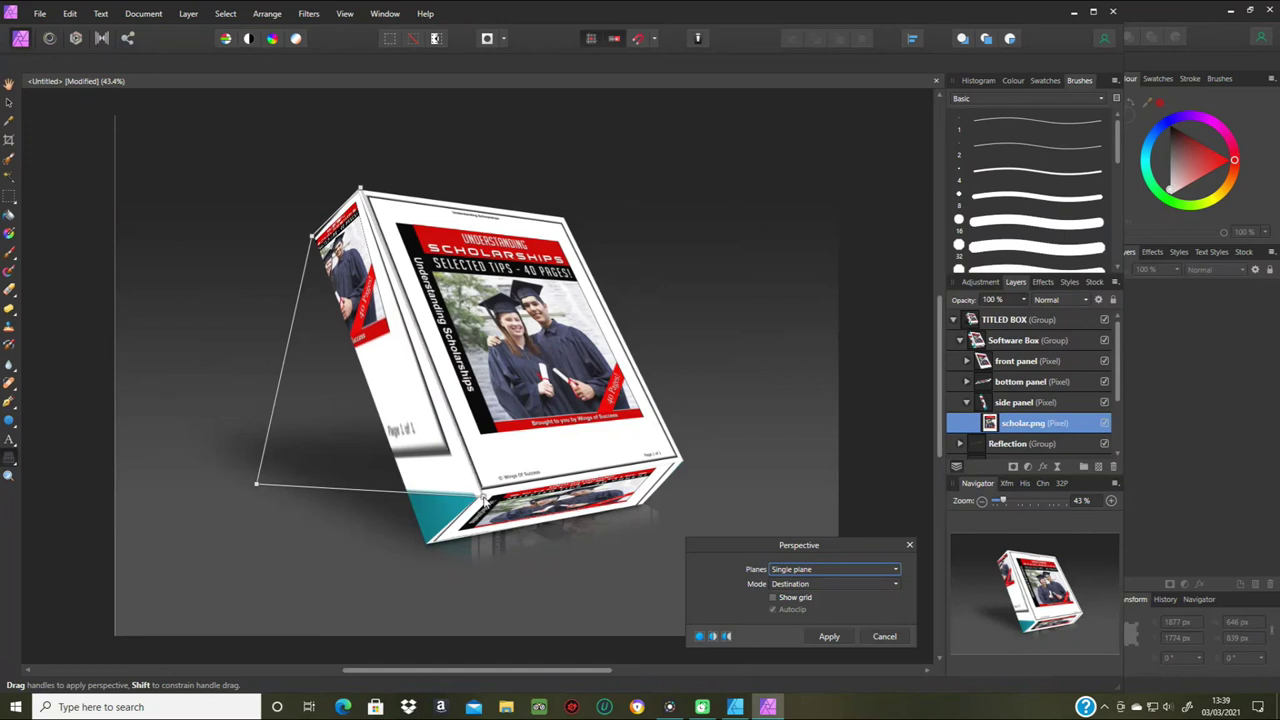
drag(259, 484, 427, 551)
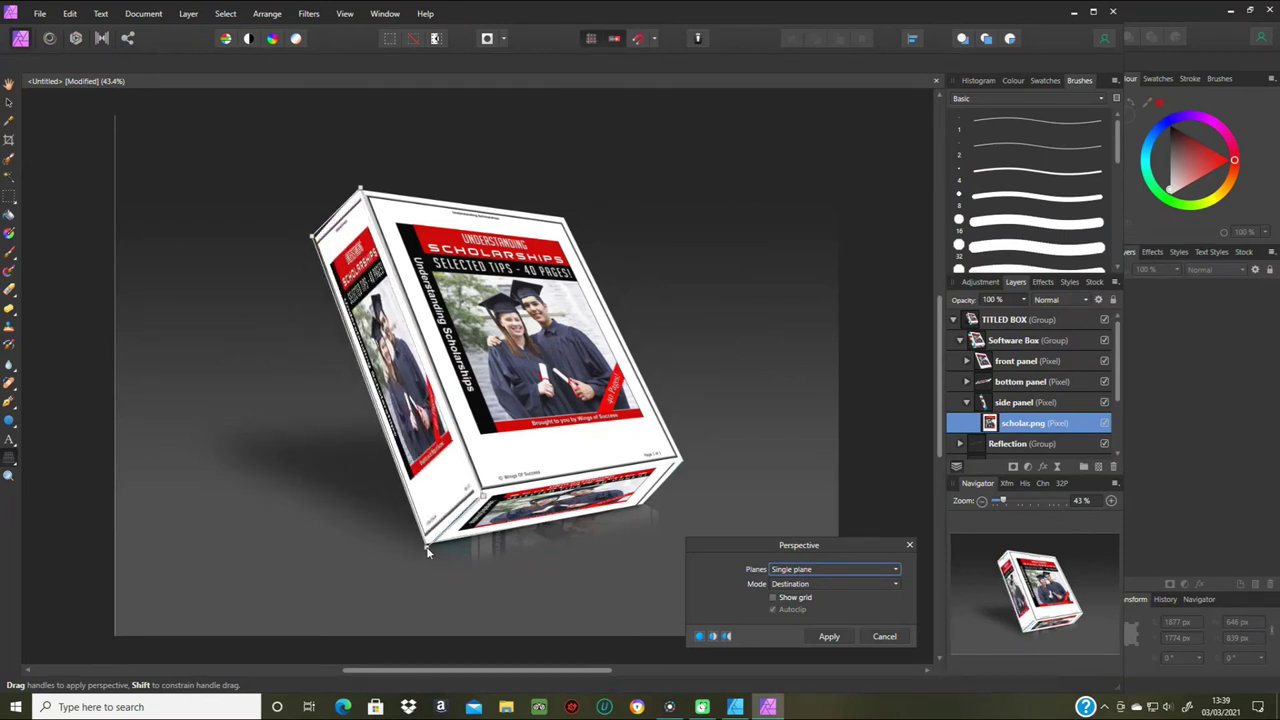
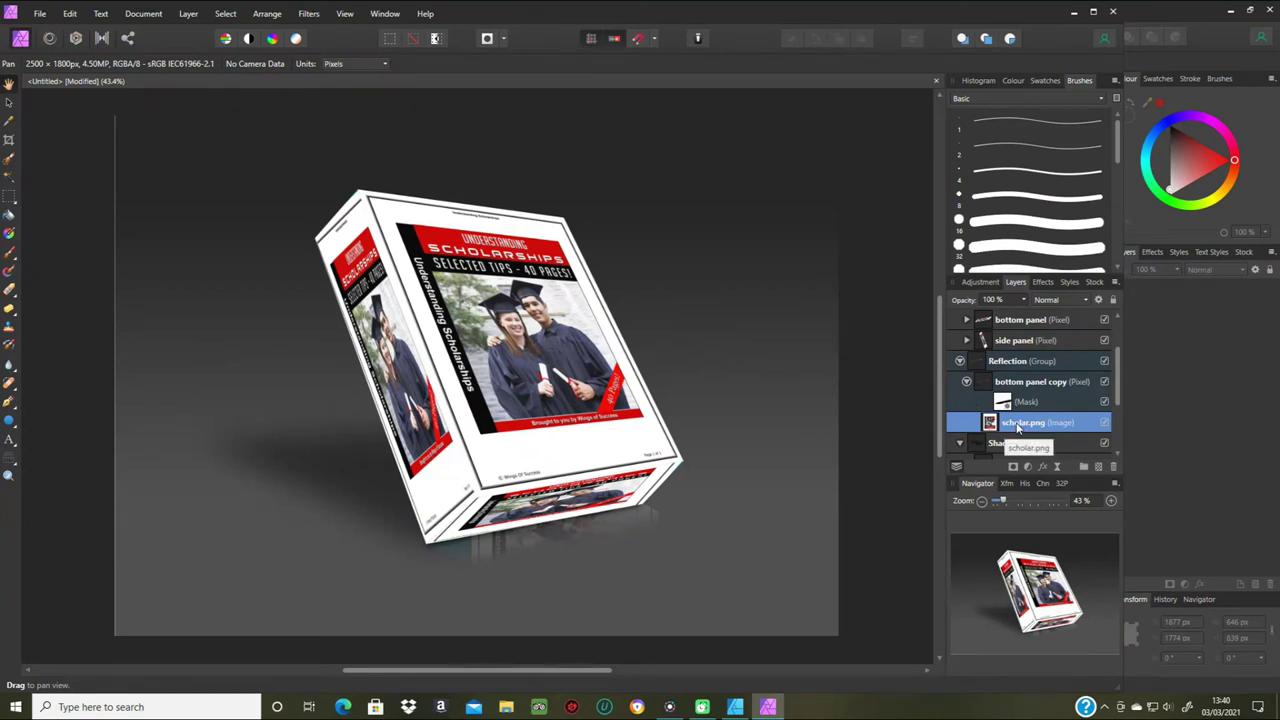
- Try a single-plane perspective warp on the Reflection group's cover copy beneath the box's bottom edge, and undo it
double_click(1019, 424)
click(990, 425)
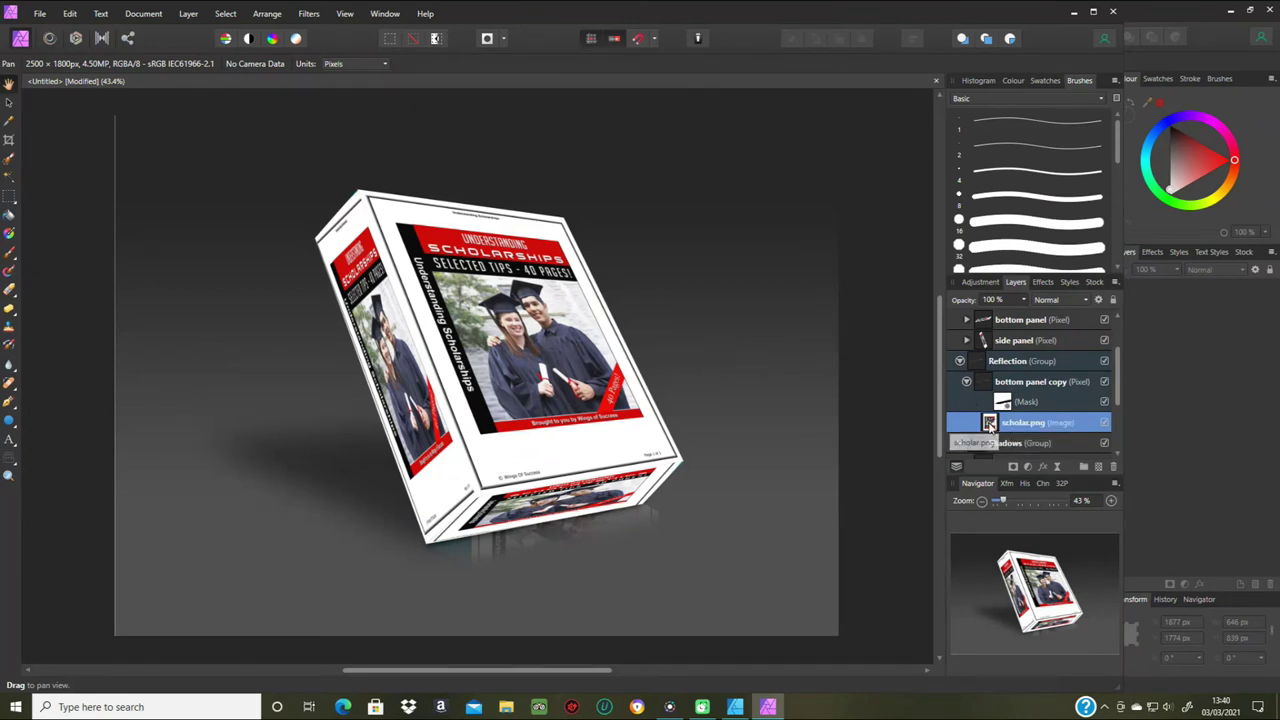
click(23, 476)
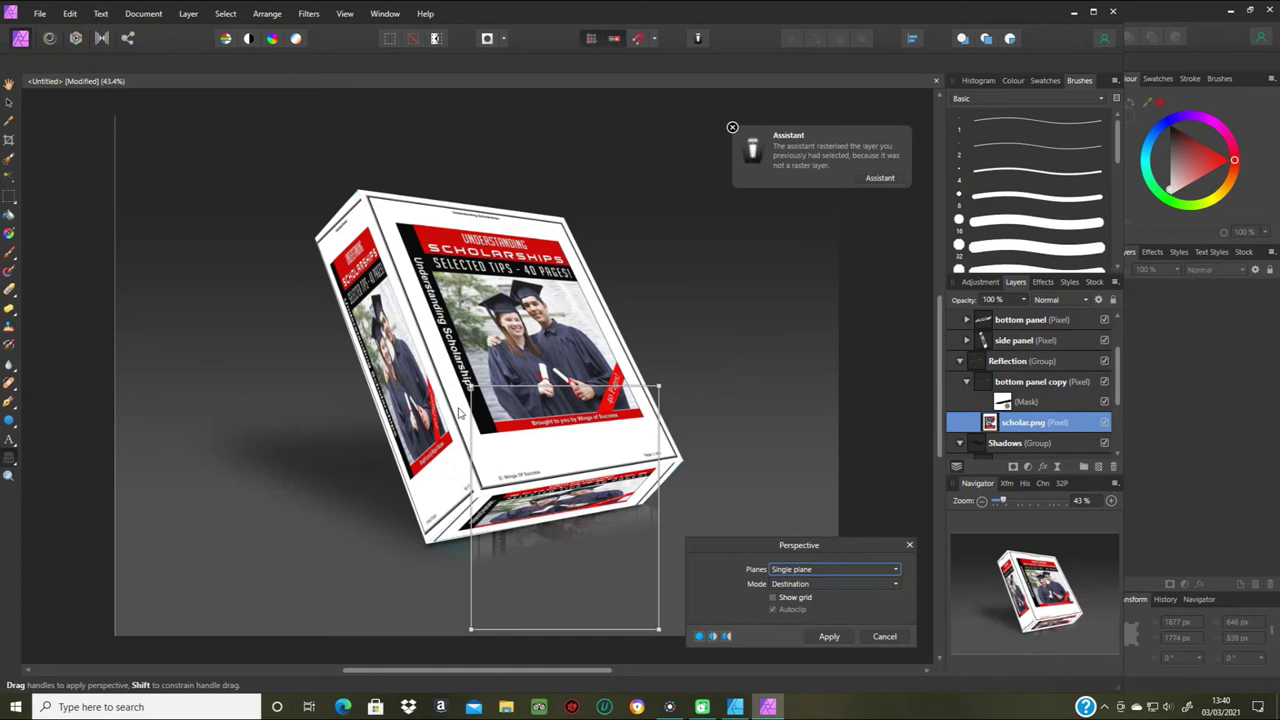
drag(474, 388, 424, 545)
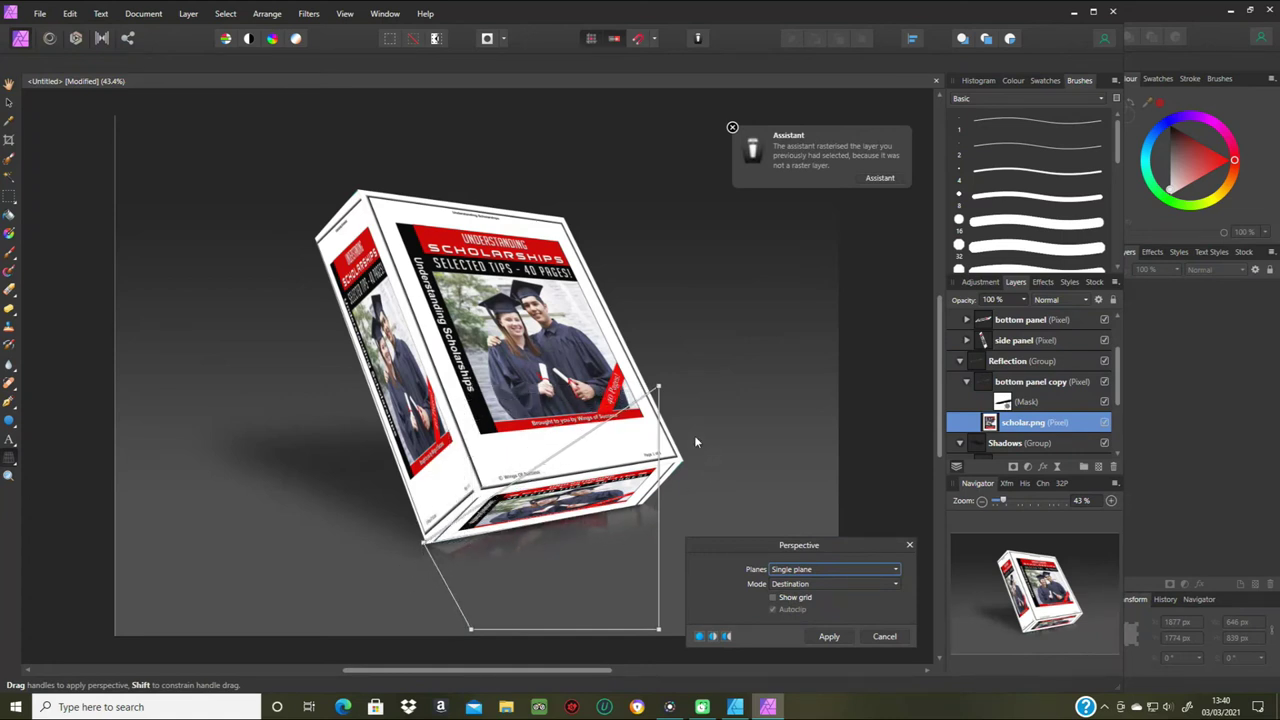
drag(655, 392, 647, 509)
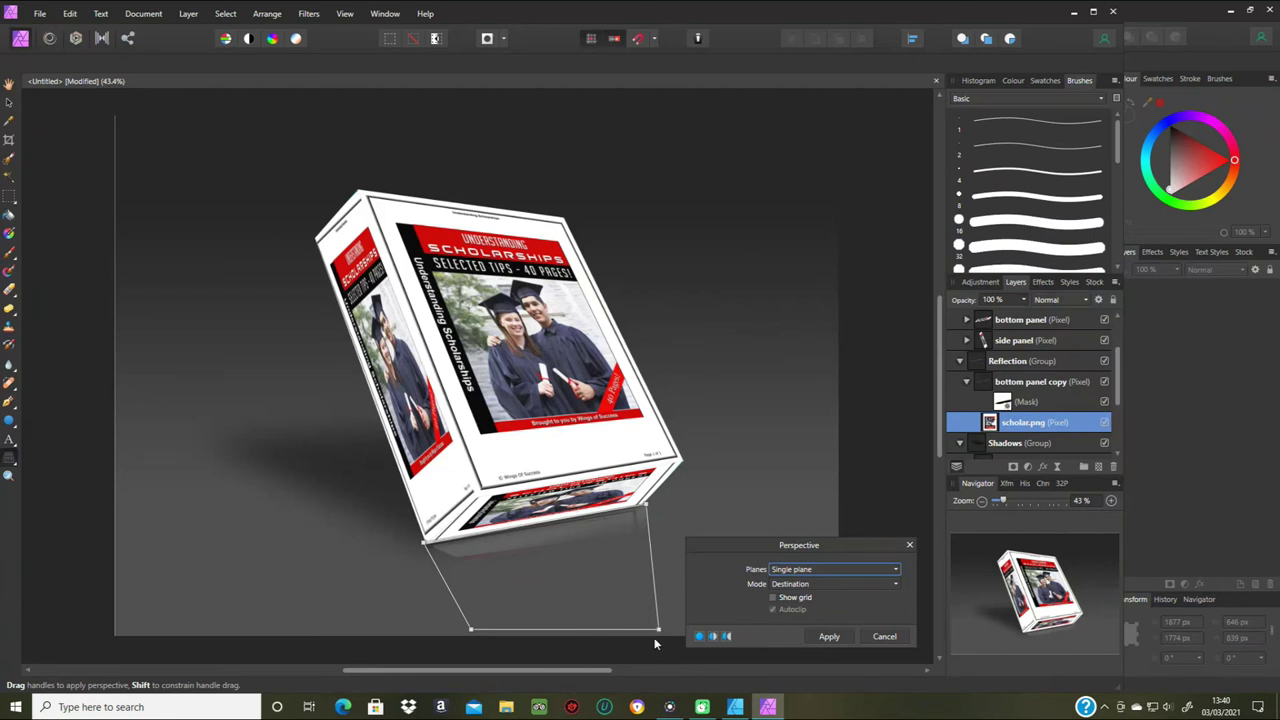
drag(665, 625, 697, 537)
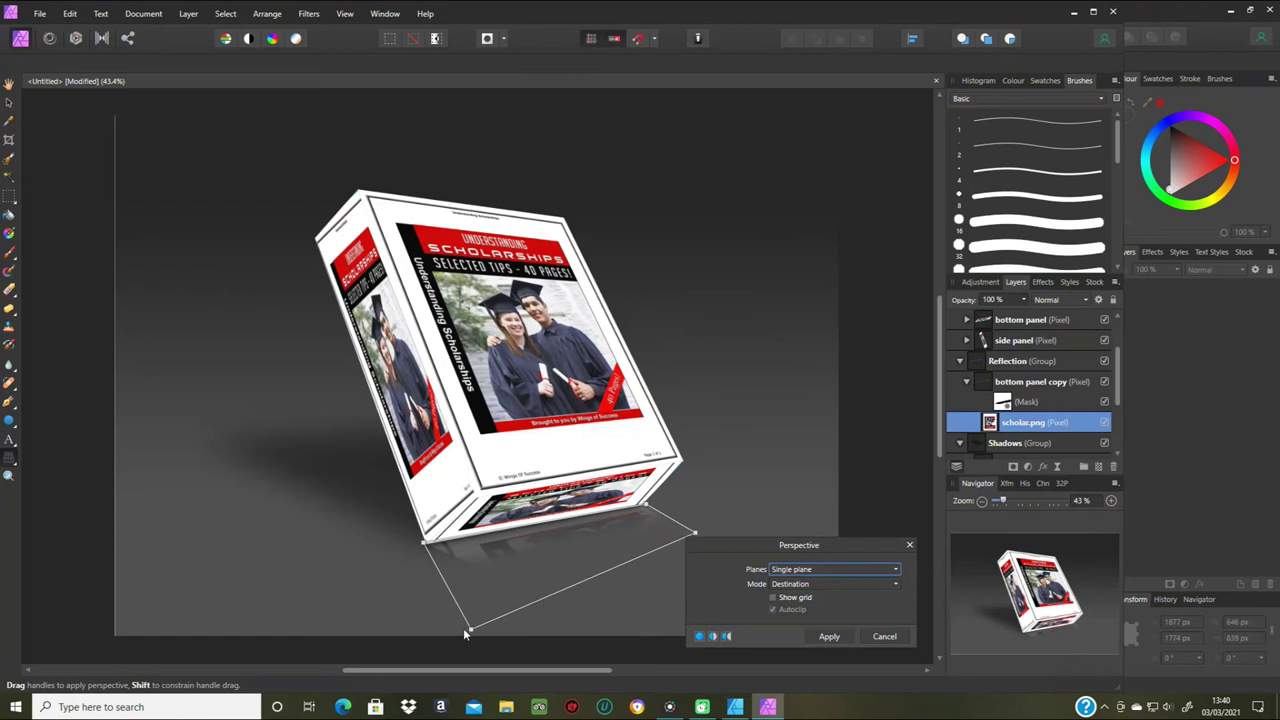
drag(472, 633, 499, 566)
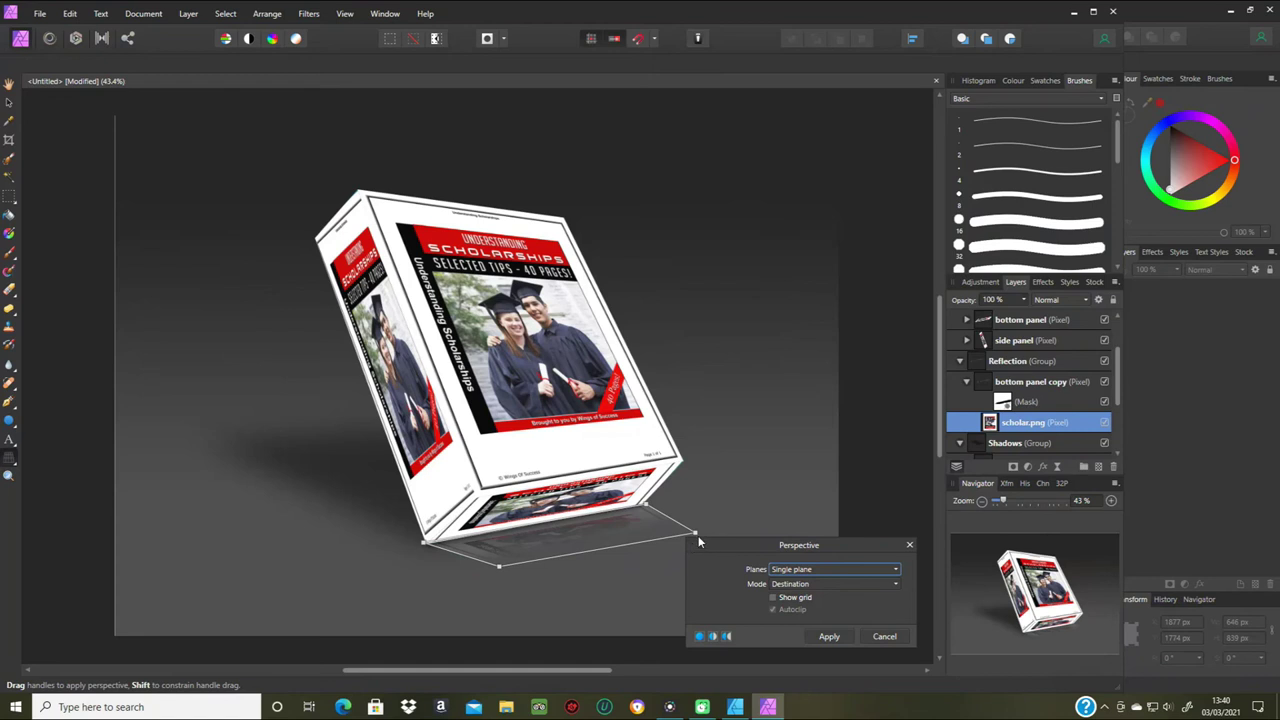
drag(695, 533, 689, 531)
click(830, 637)
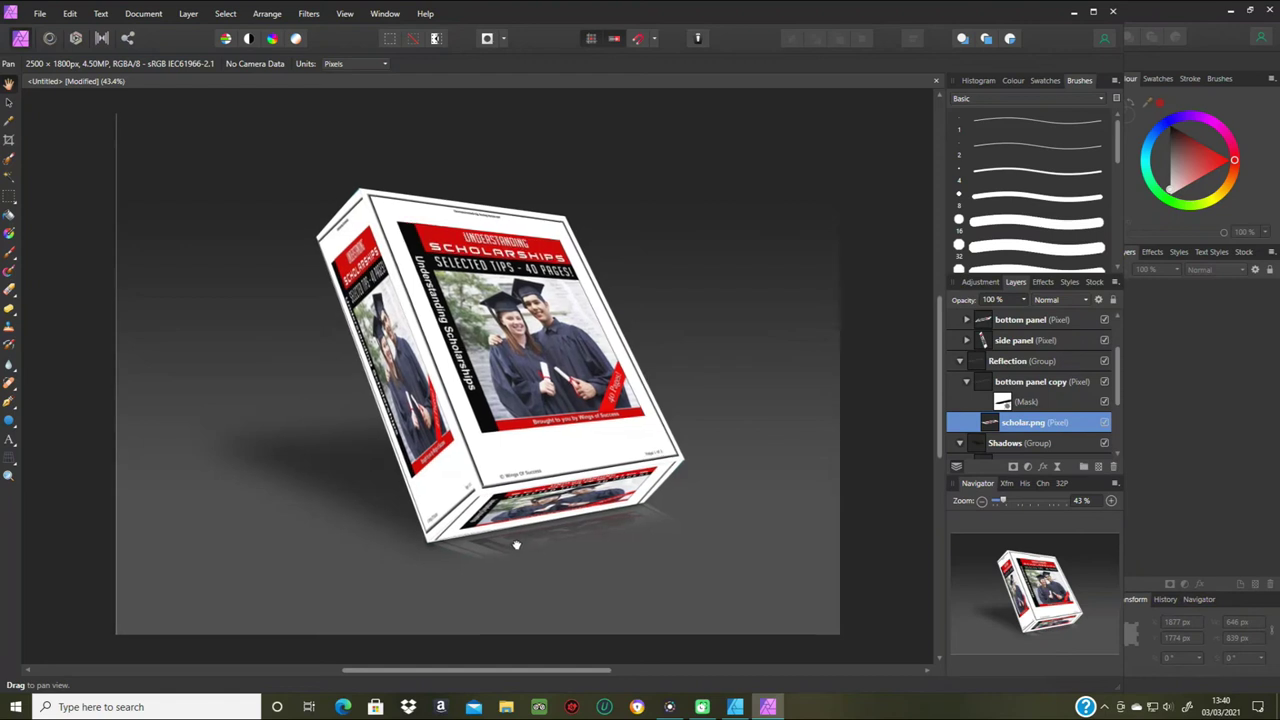
click(70, 15)
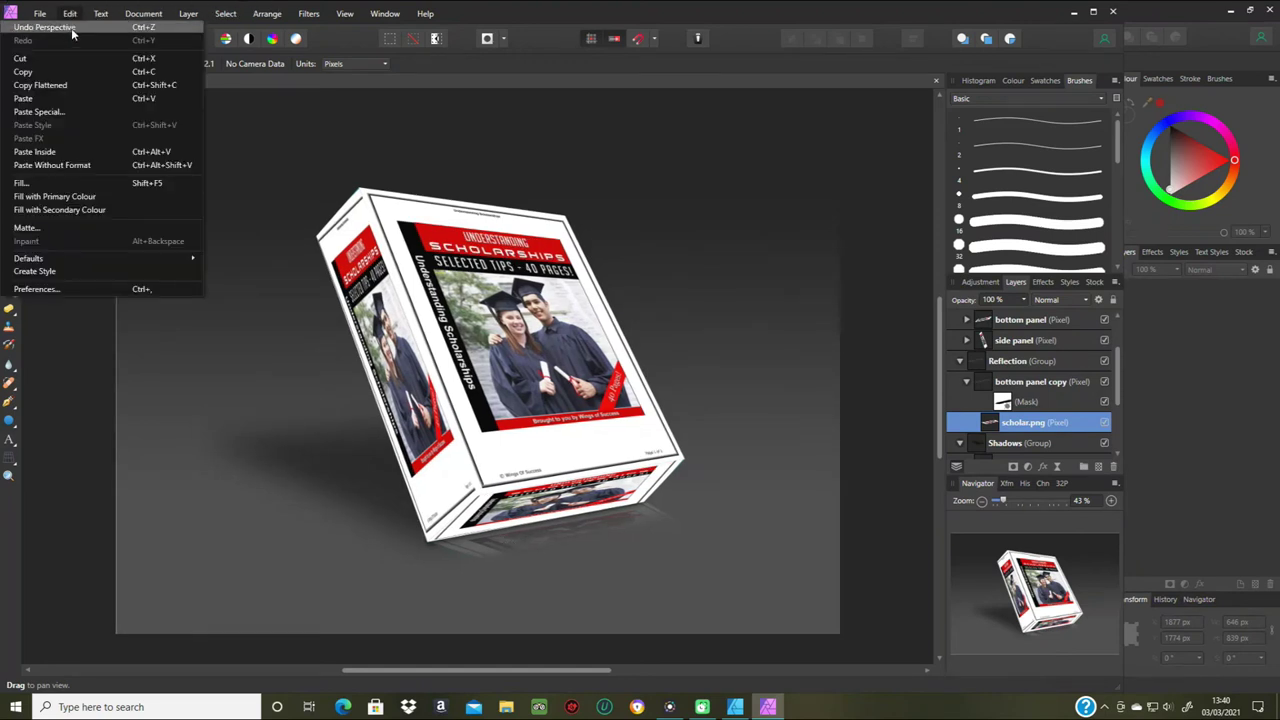
click(71, 28)
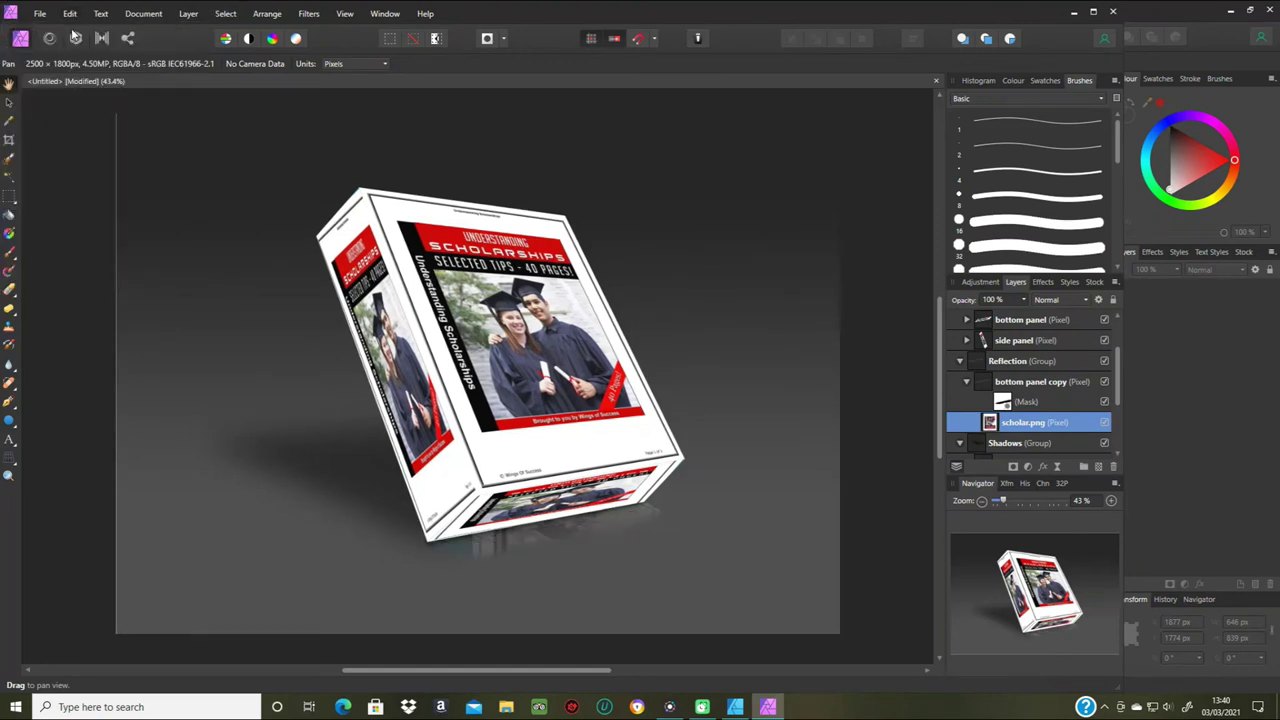
- Warp the cover copy inside the bottom panel copy layer with the single-plane Perspective Tool into a slanted reflection along the box's bottom edge
click(14, 466)
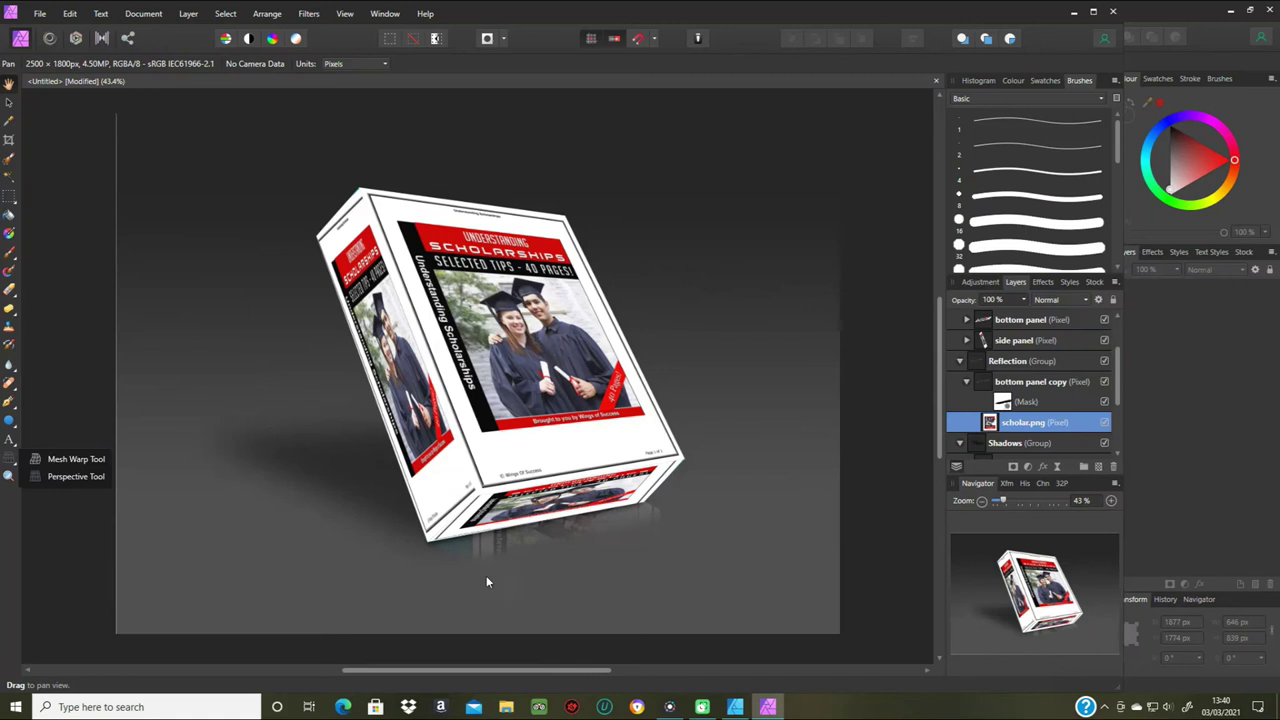
click(60, 477)
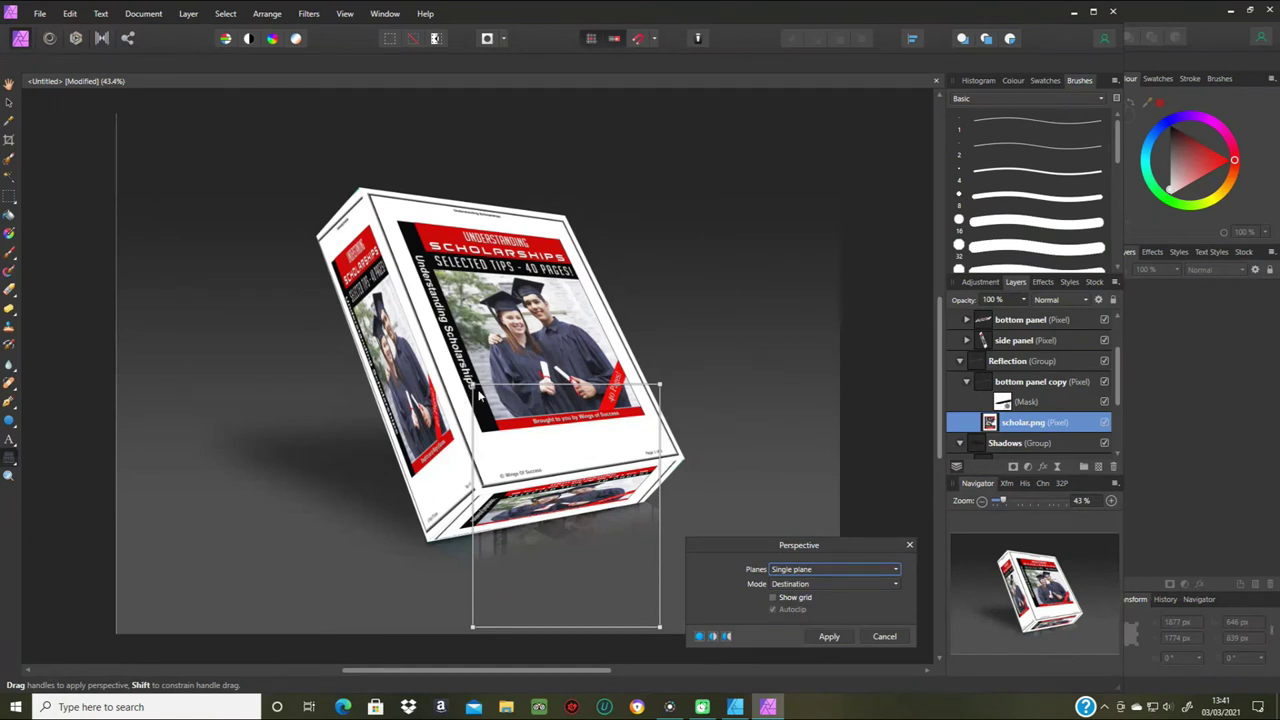
drag(475, 388, 426, 543)
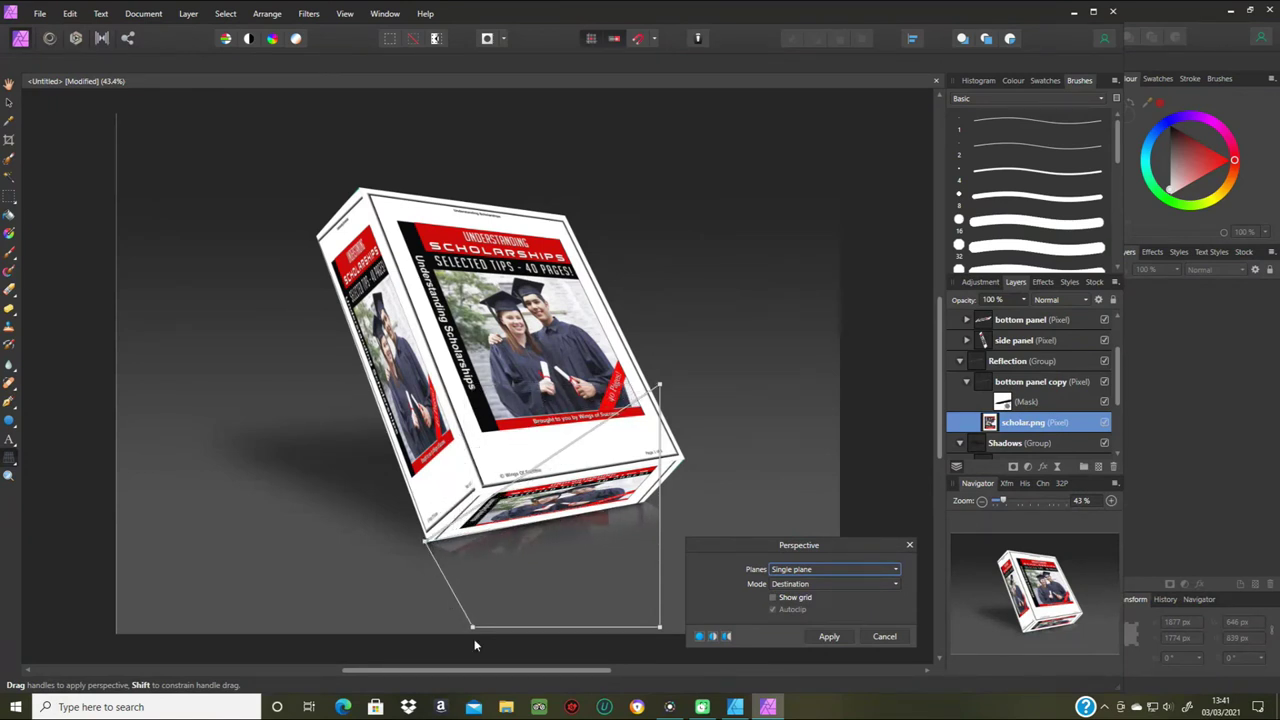
drag(475, 630, 513, 577)
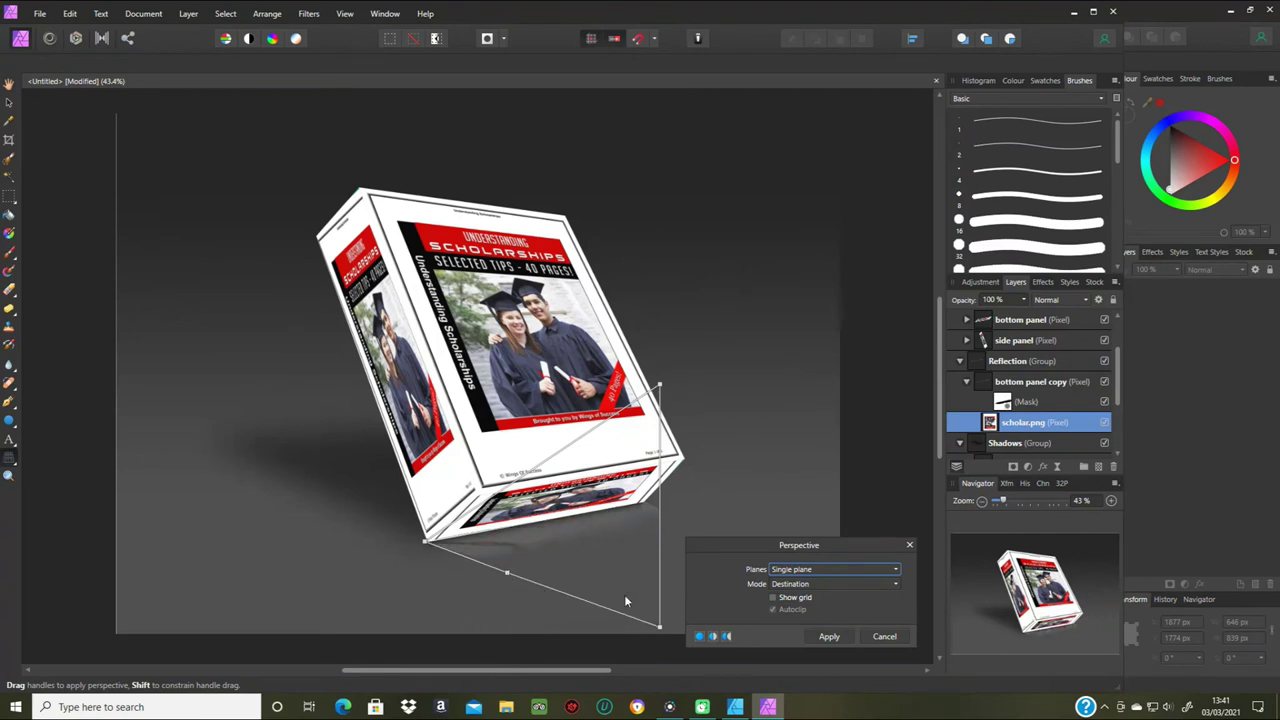
drag(659, 625, 693, 527)
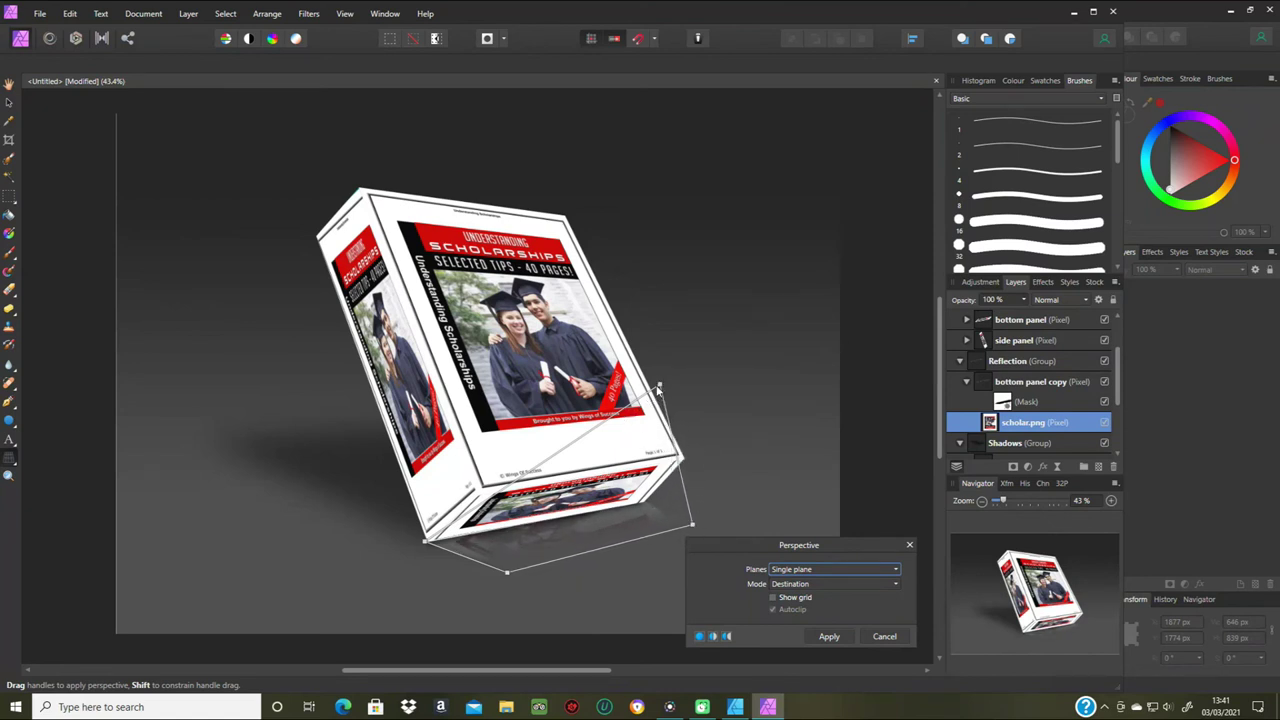
drag(660, 388, 645, 505)
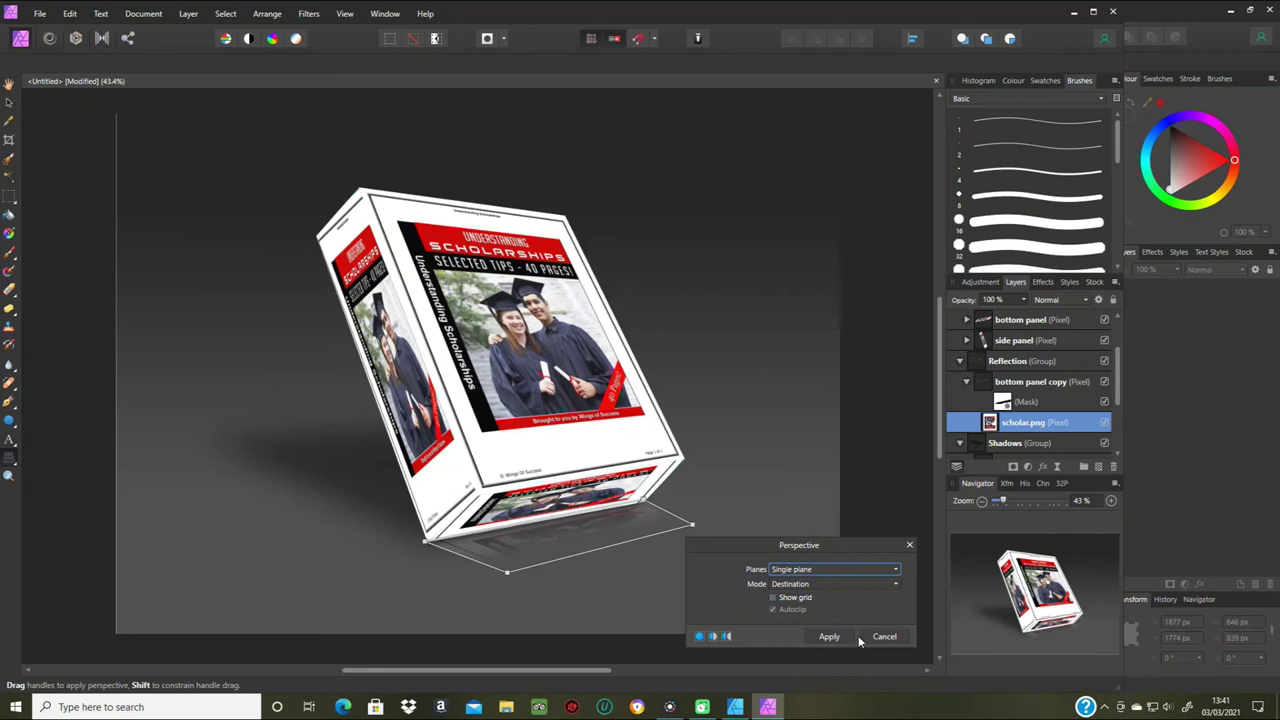
click(828, 637)
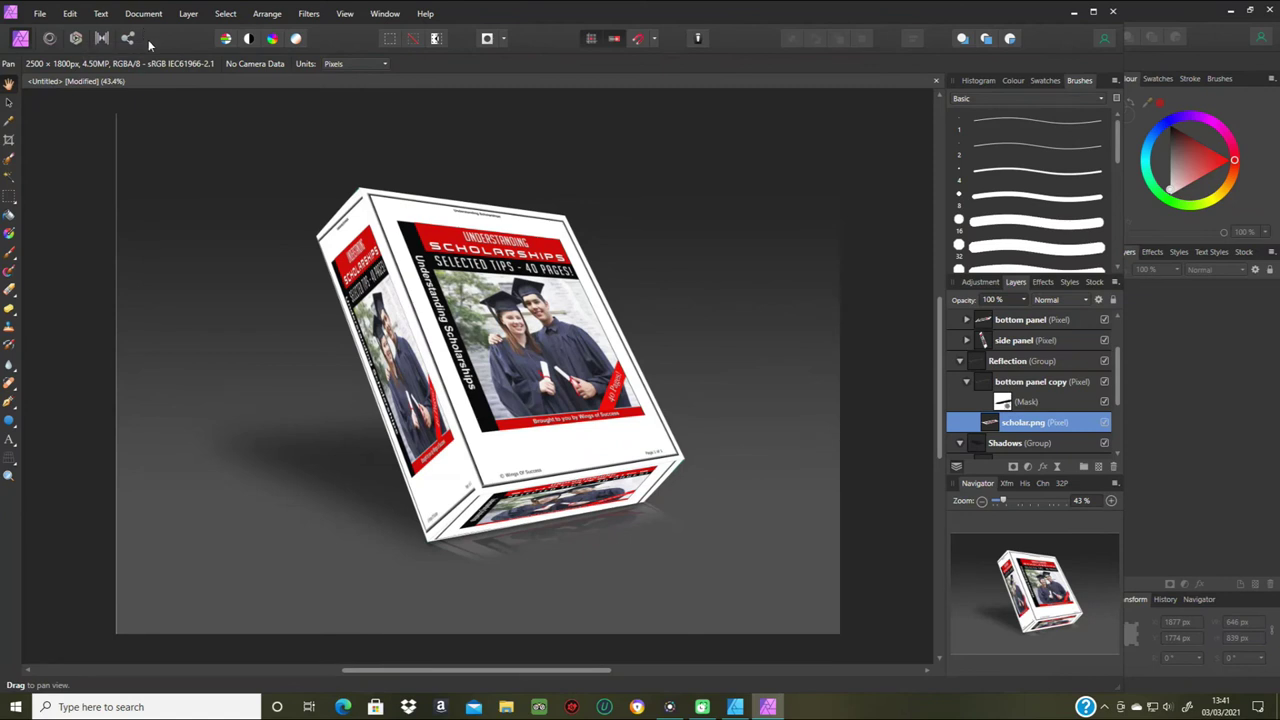
- Crop the canvas on all four sides around the box and its shadow to about 2062 × 1579 px
click(10, 141)
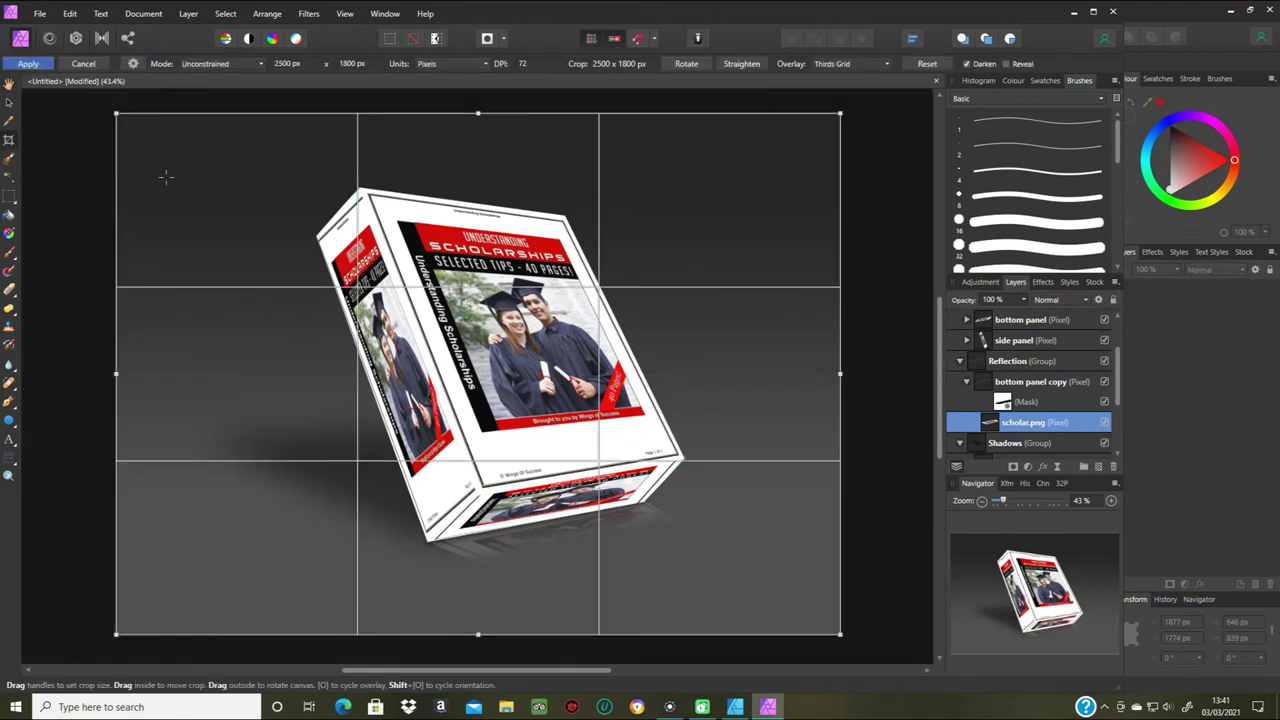
drag(478, 113, 478, 155)
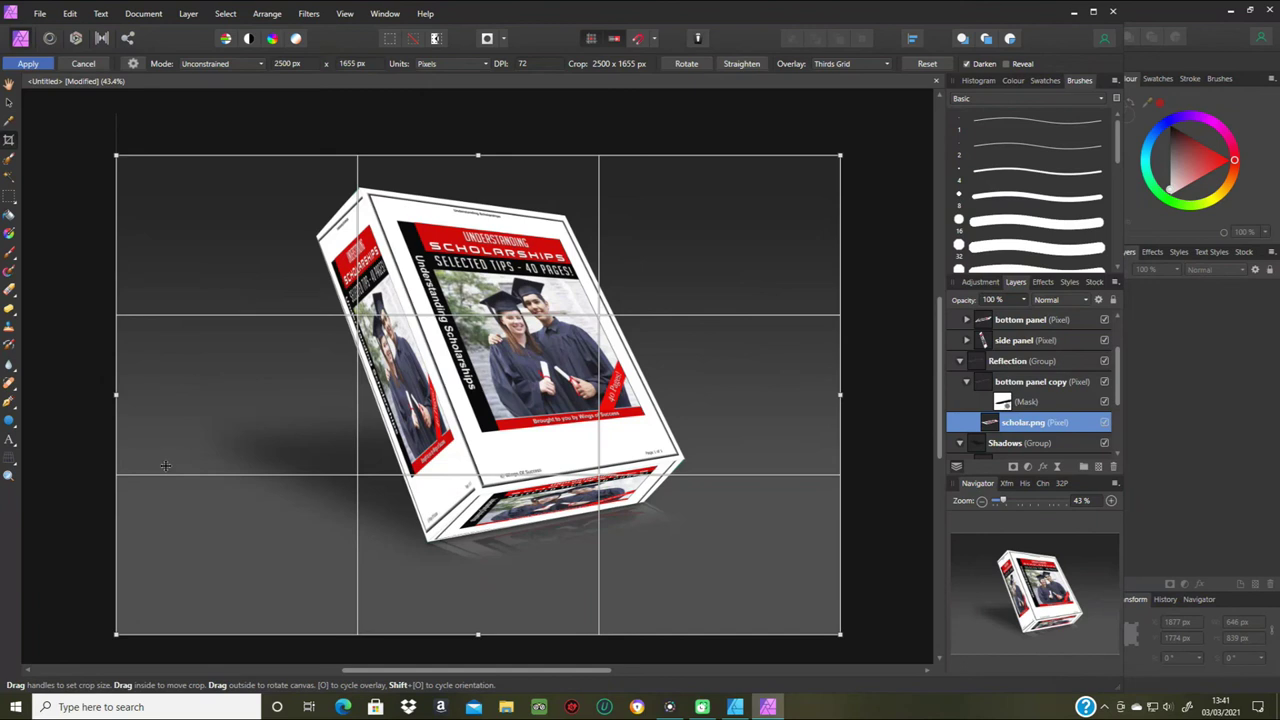
drag(118, 395, 163, 405)
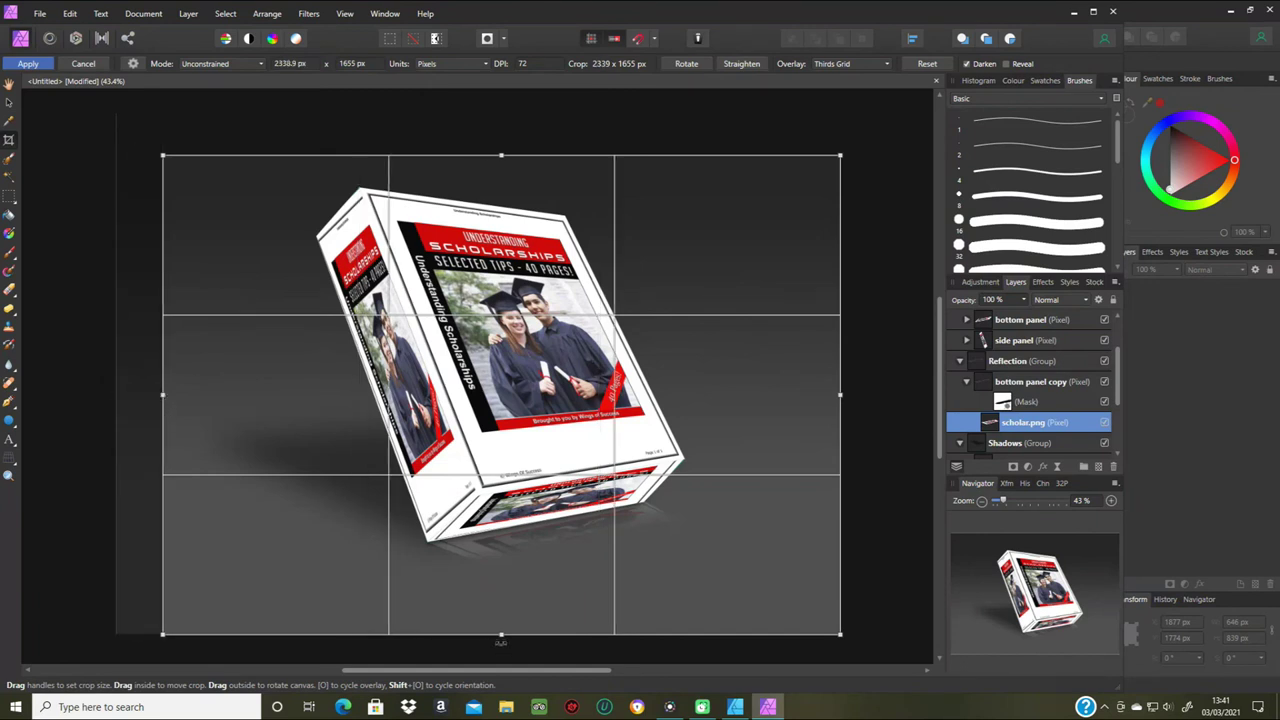
drag(505, 639, 538, 611)
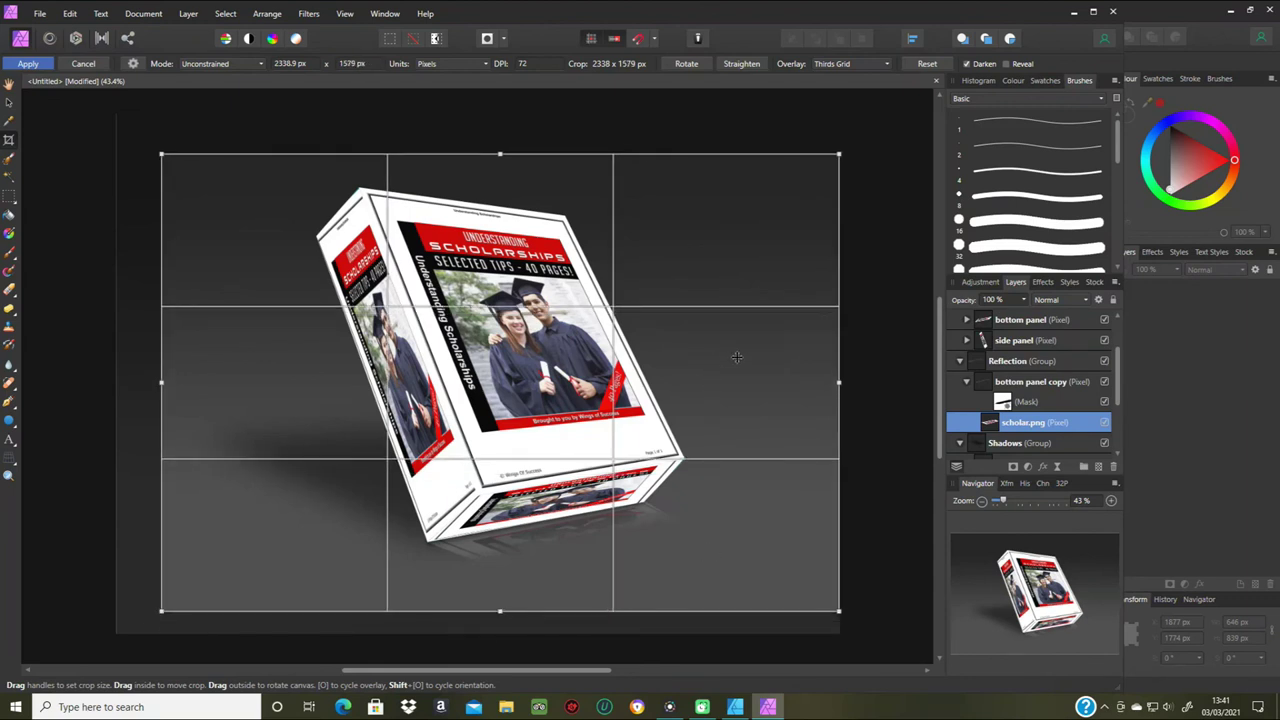
drag(839, 382, 760, 393)
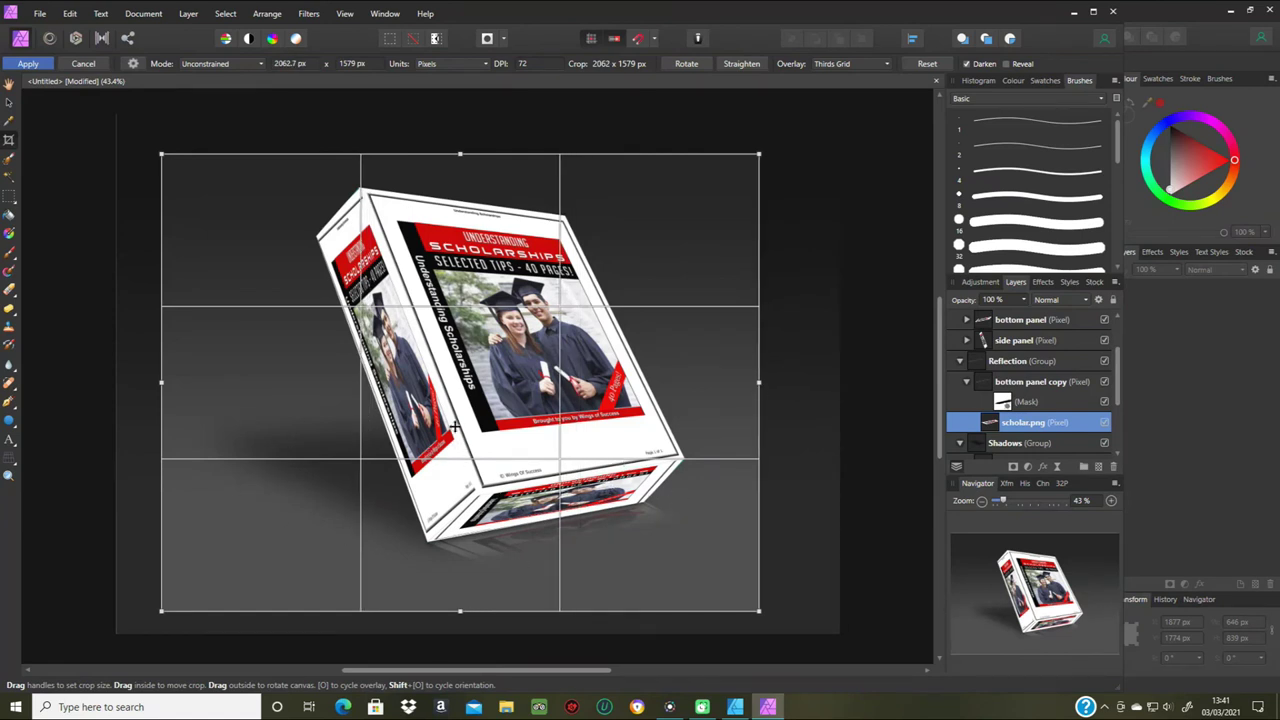
key(Return)
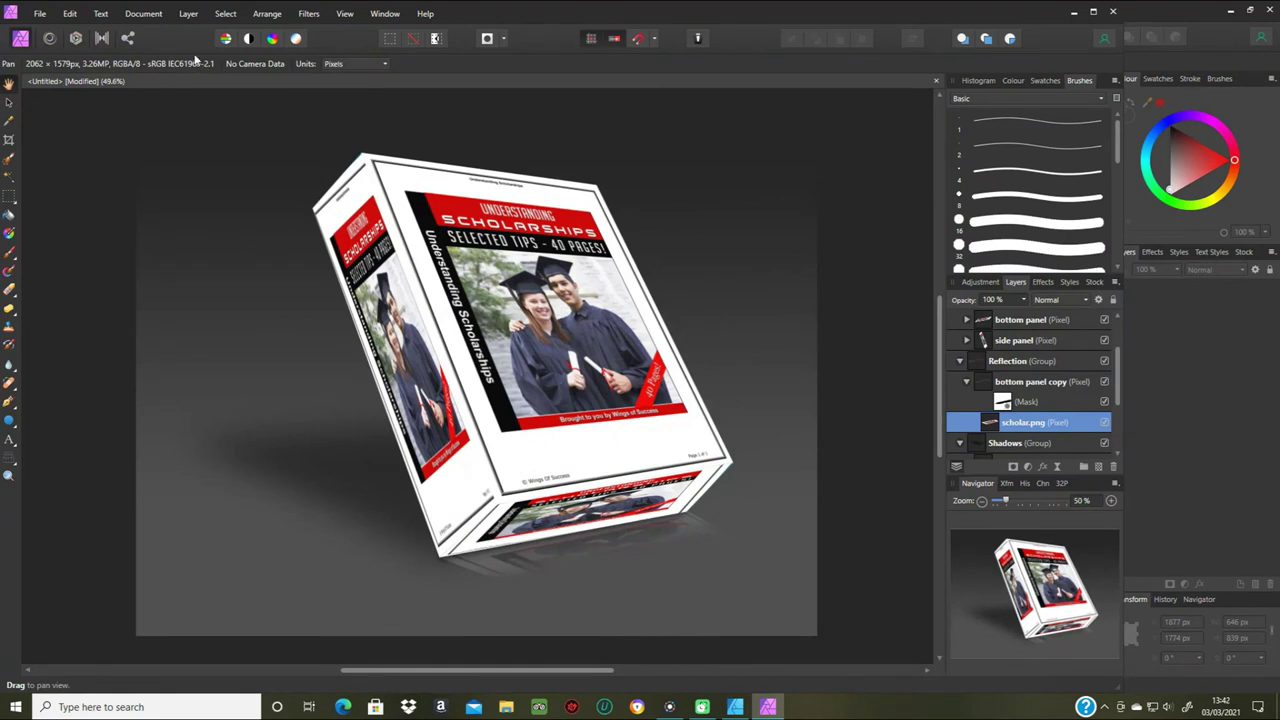
- Select the entire canvas and export the whole document as a 2062 × 1579 px PNG
click(225, 14)
click(60, 24)
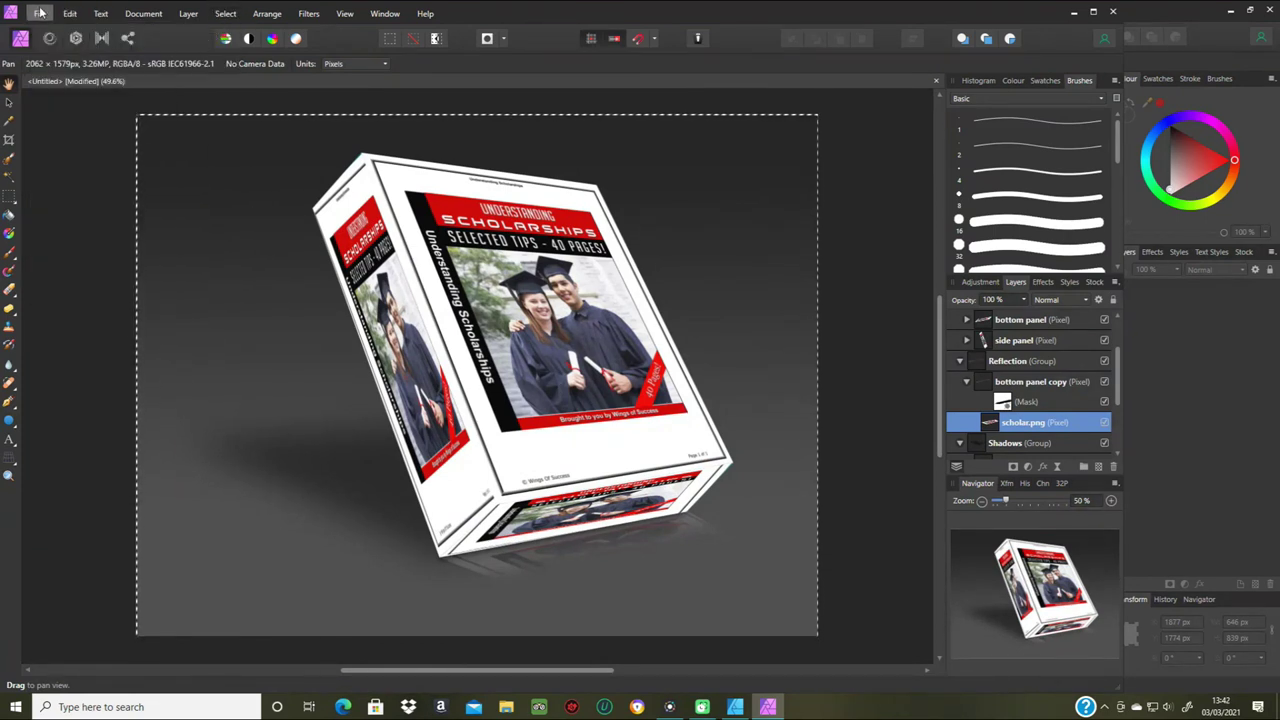
click(40, 14)
click(86, 332)
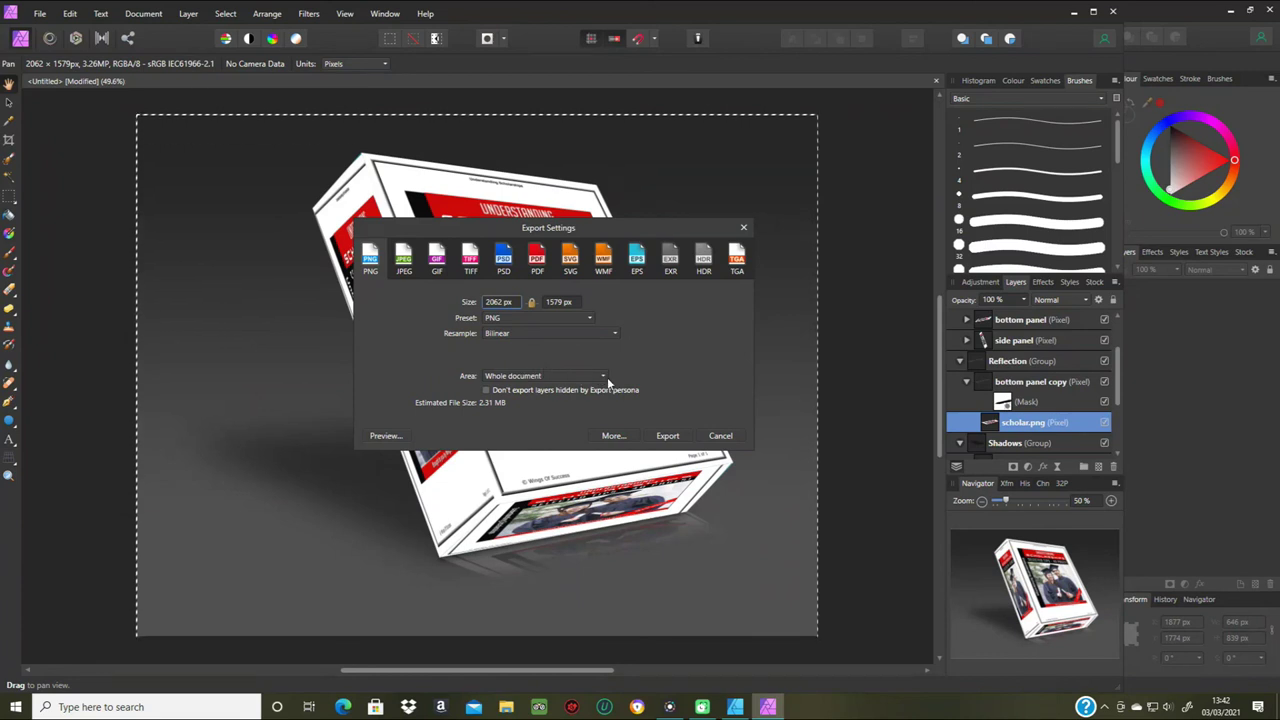
click(667, 436)
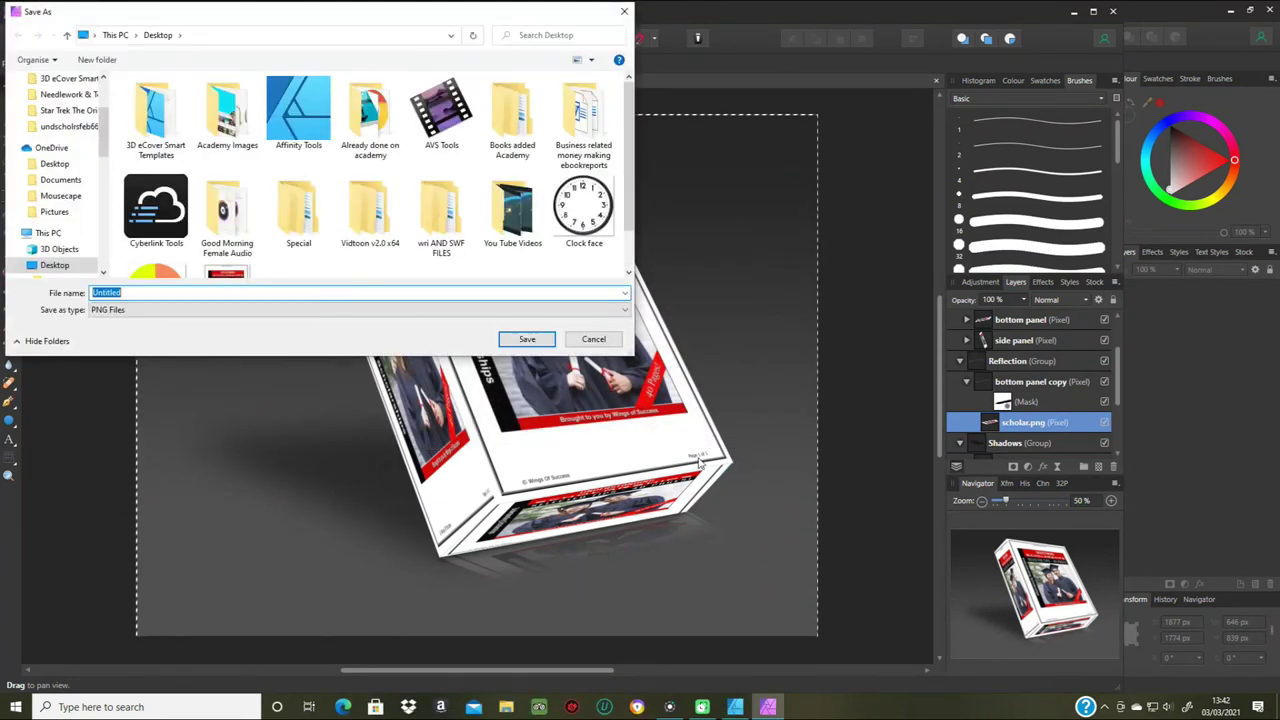
- Save the exported PNG to the Desktop under the name scholar, replacing the existing scholar file
scroll(284, 269, down, 1)
click(227, 238)
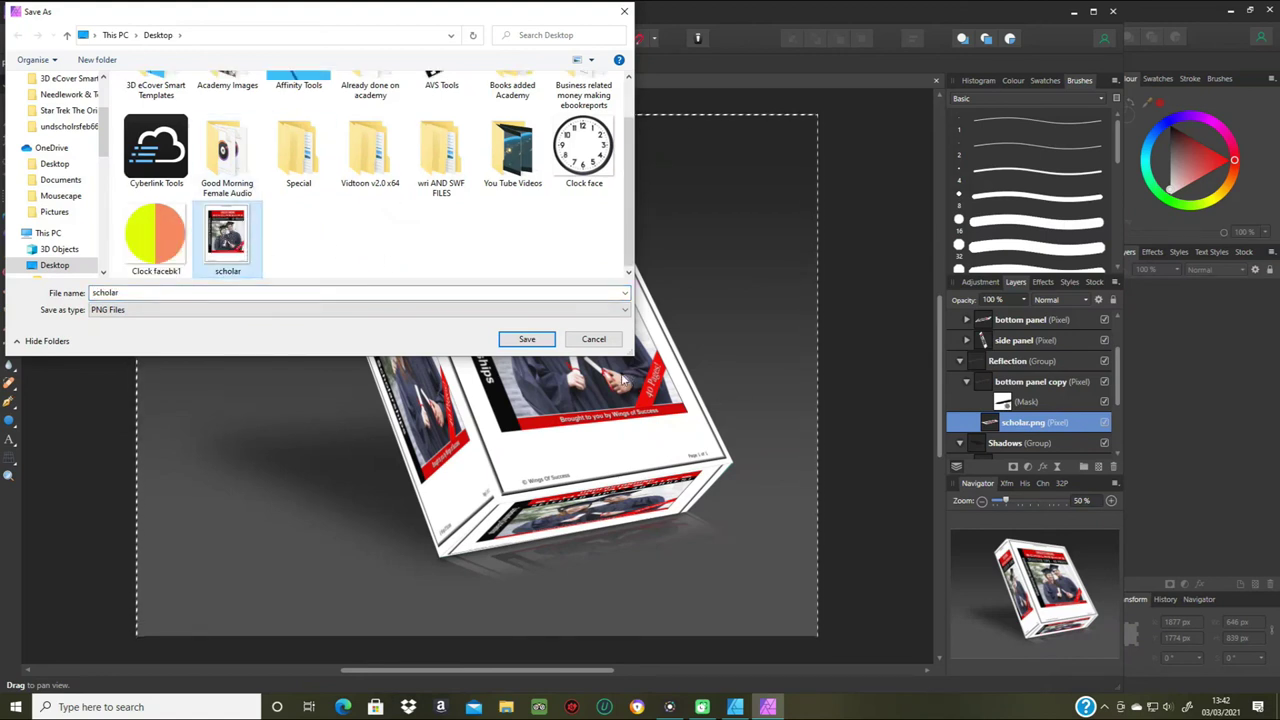
click(527, 339)
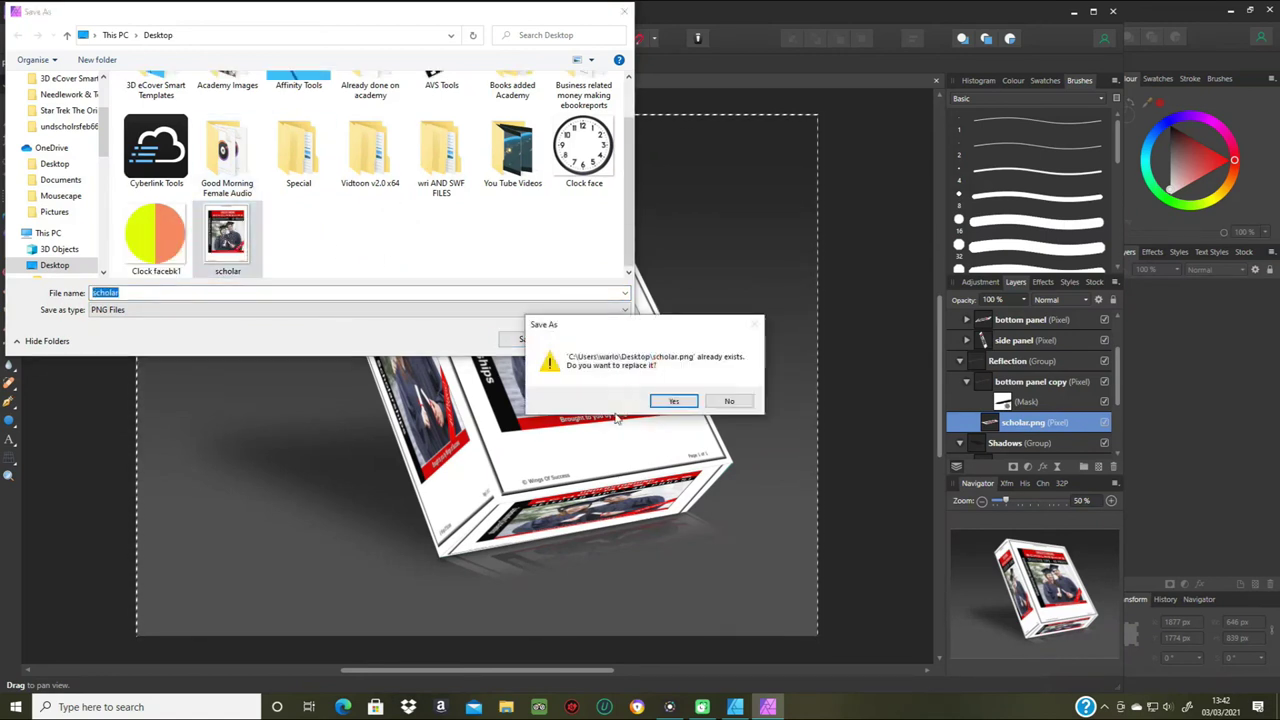
click(673, 401)
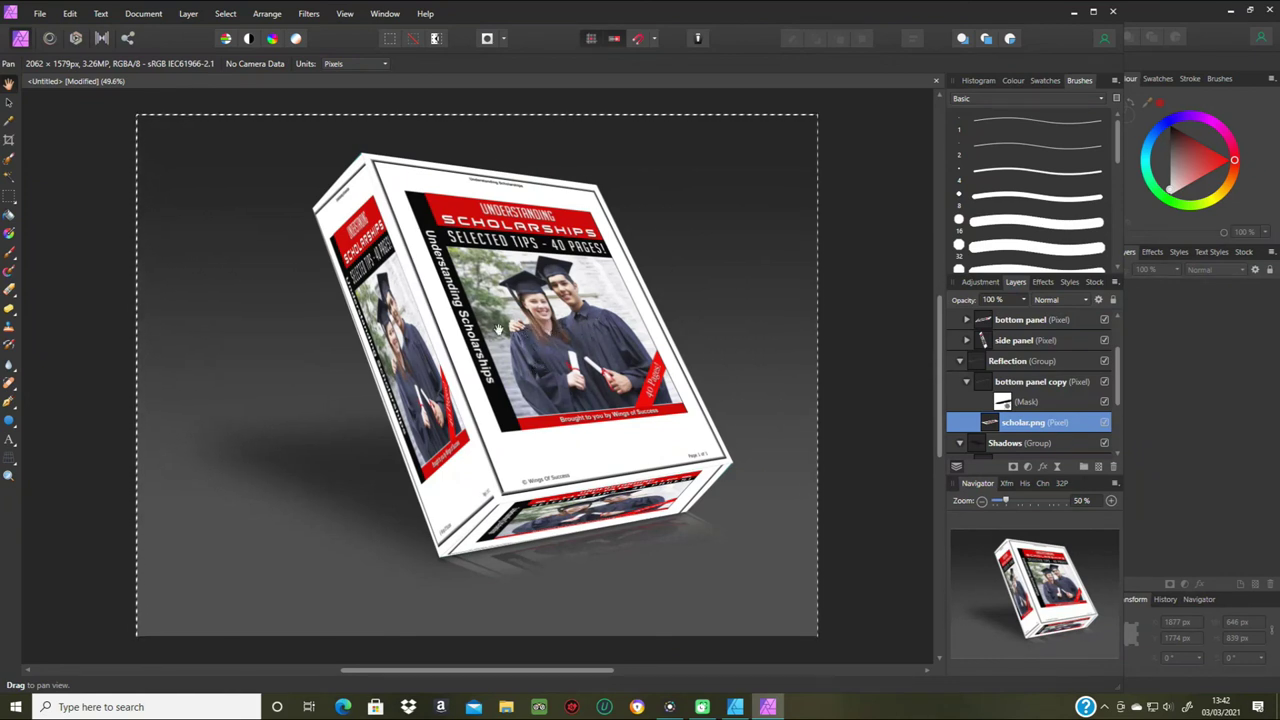
- Close Affinity Designer and Affinity Photo, and open the exported scholar image from the desktop
click(1271, 12)
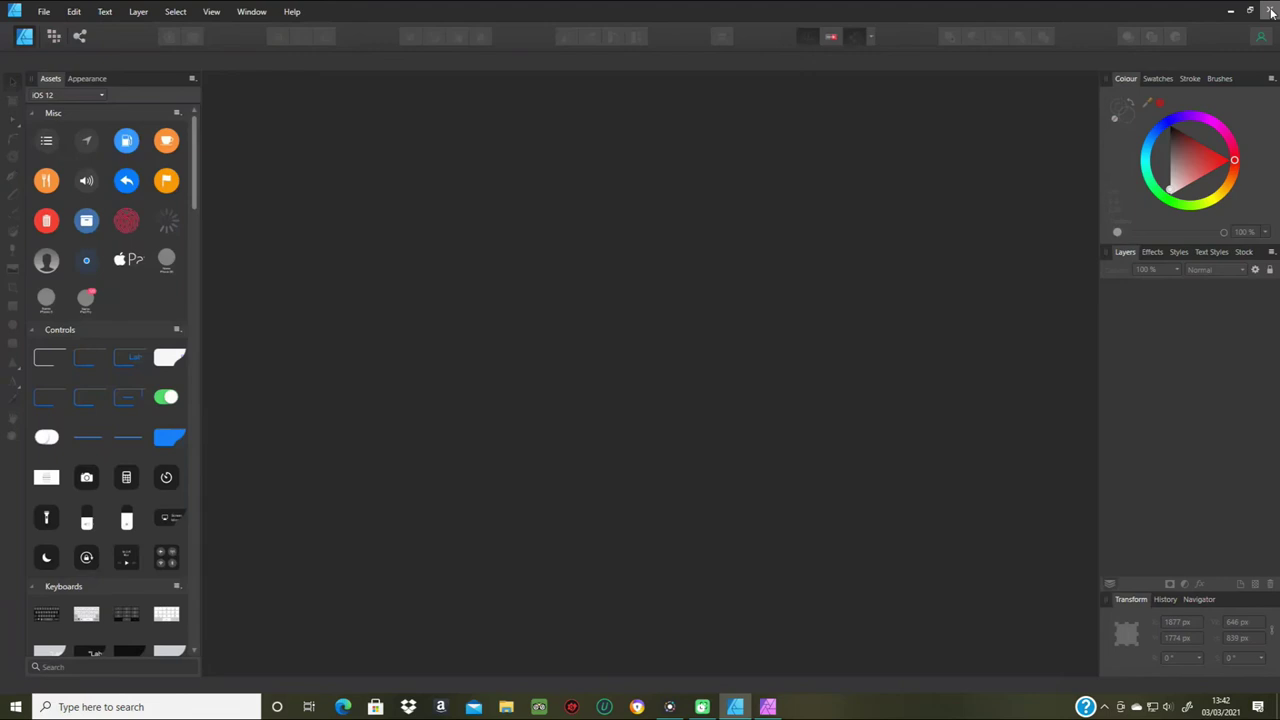
click(1113, 13)
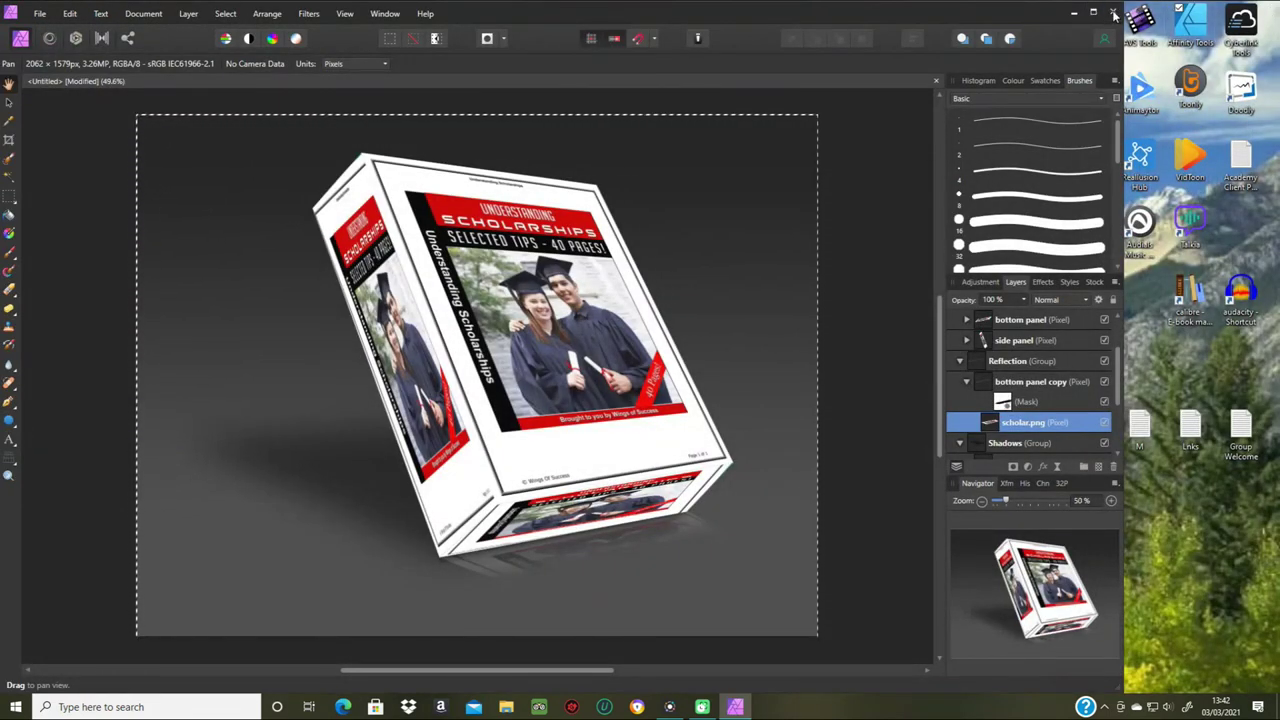
click(554, 363)
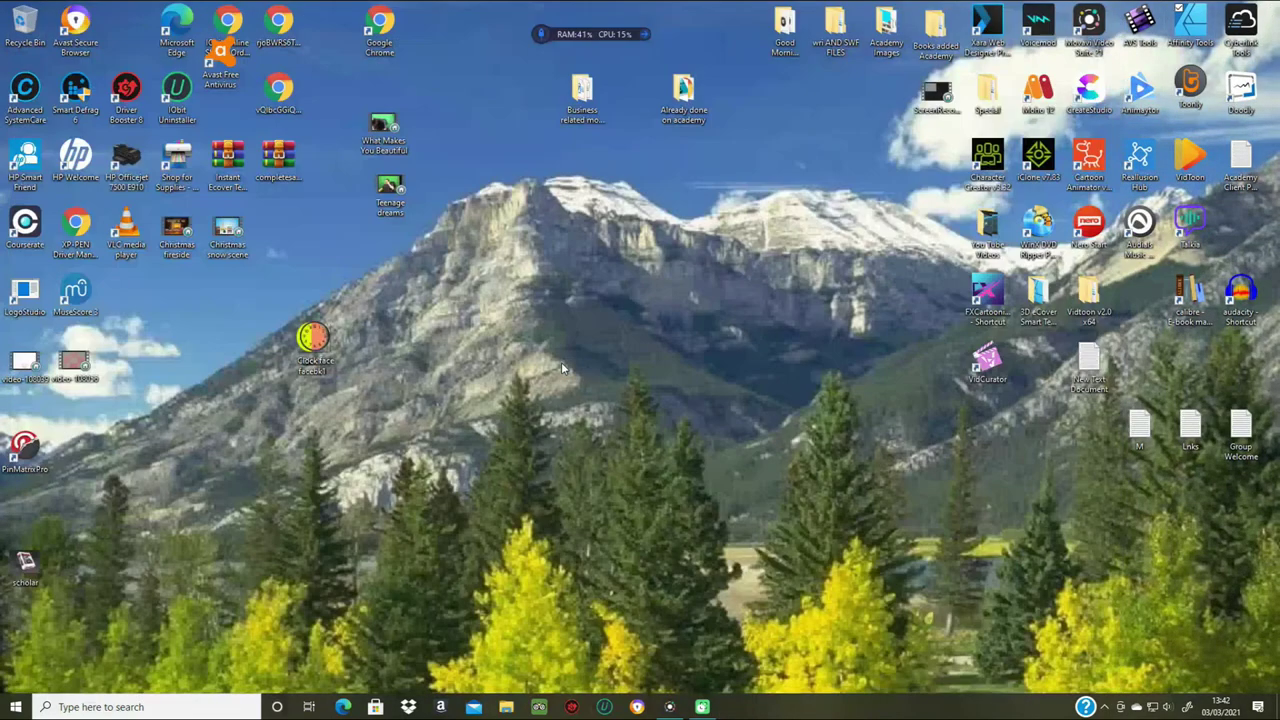
double_click(27, 561)
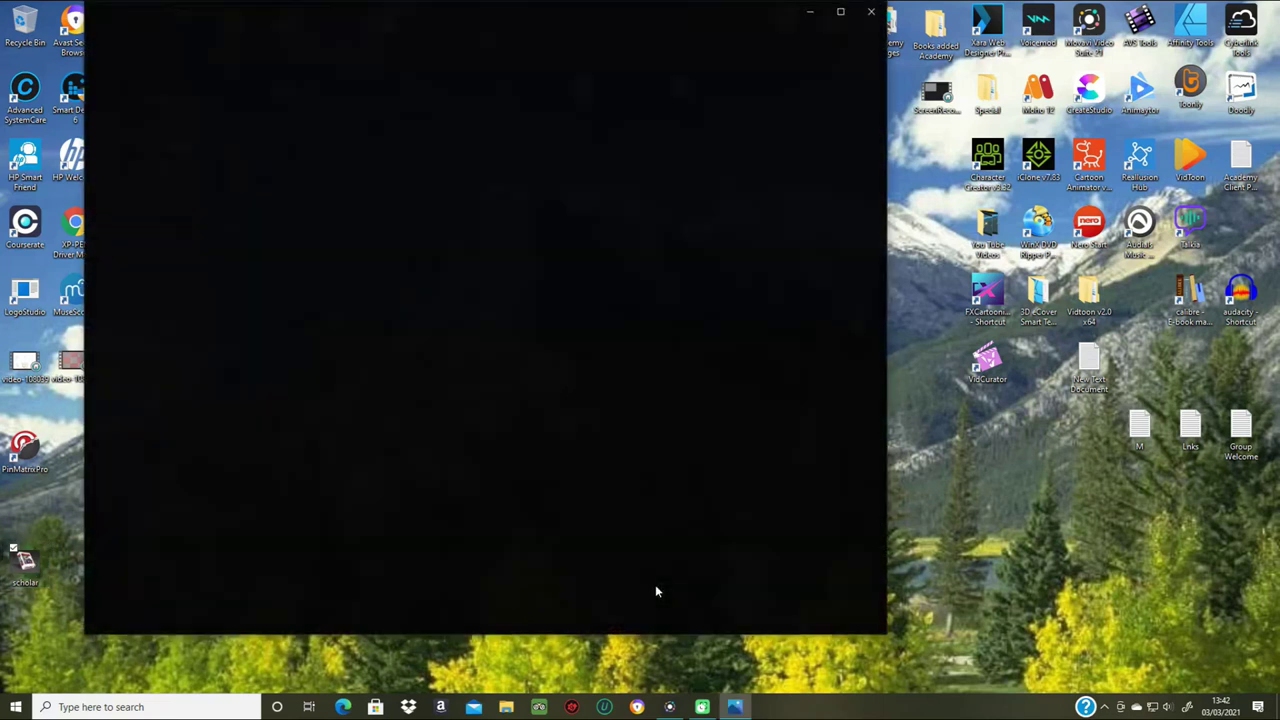